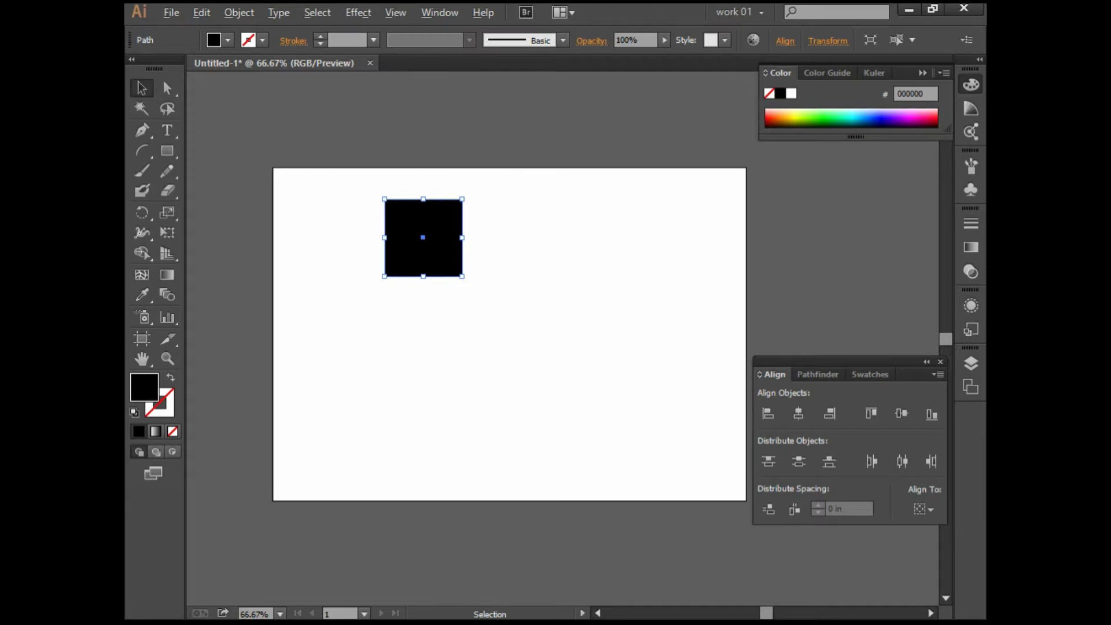
Shrink the black square and move it up near the artboard's top edge
drag(427, 218, 425, 173)
scroll(402, 197, up, 3)
scroll(425, 174, down, 2)
Draw a black hexagon about 1.1 in wide directly below the square and place a copy of the square near the artboard's bottom edge
click(167, 150)
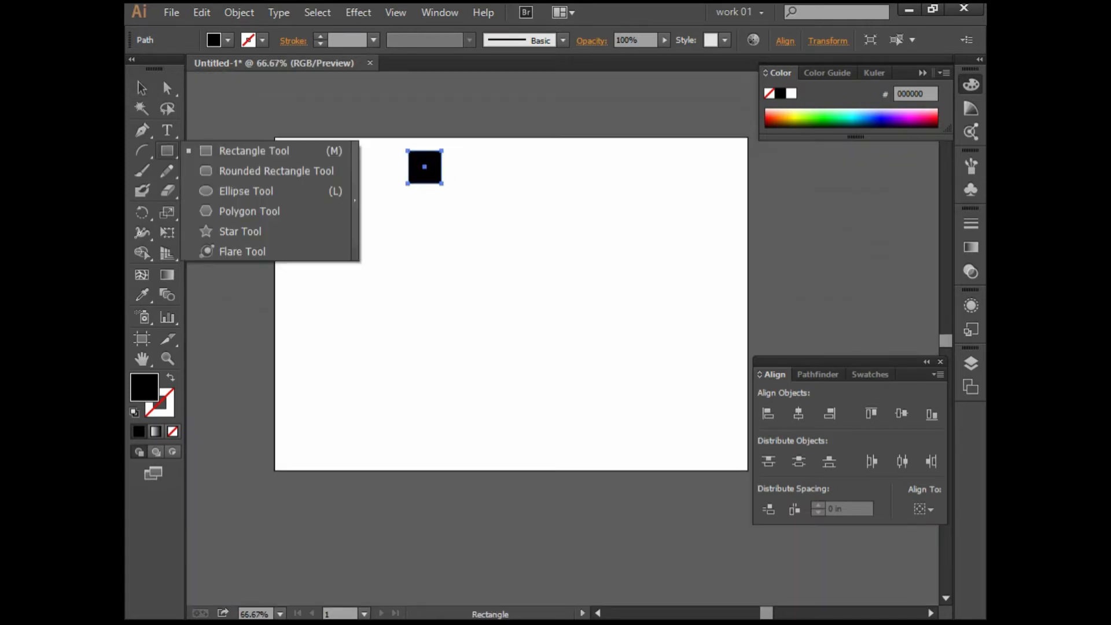
click(249, 211)
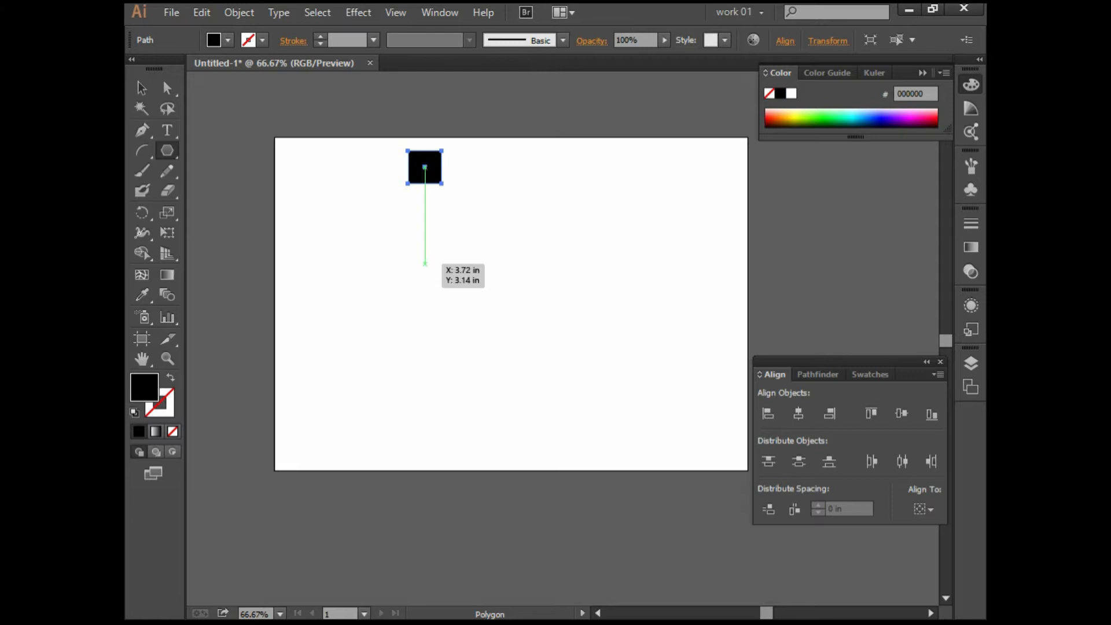
drag(425, 290, 424, 439)
click(141, 88)
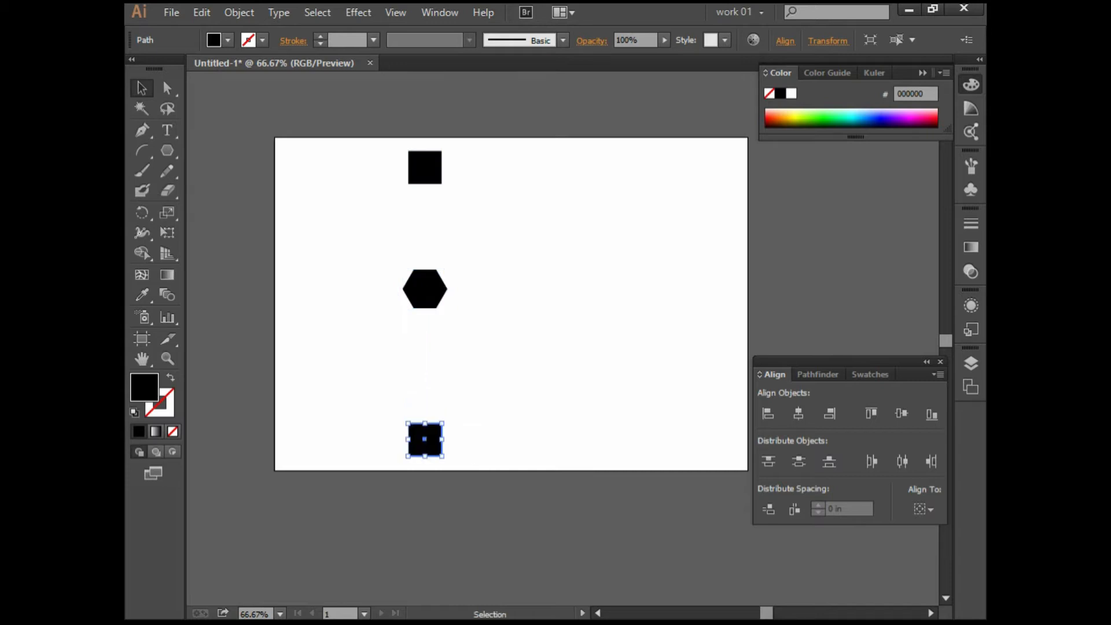
Select all three shapes and blend the top square into the hexagon
click(355, 159)
drag(355, 159, 441, 460)
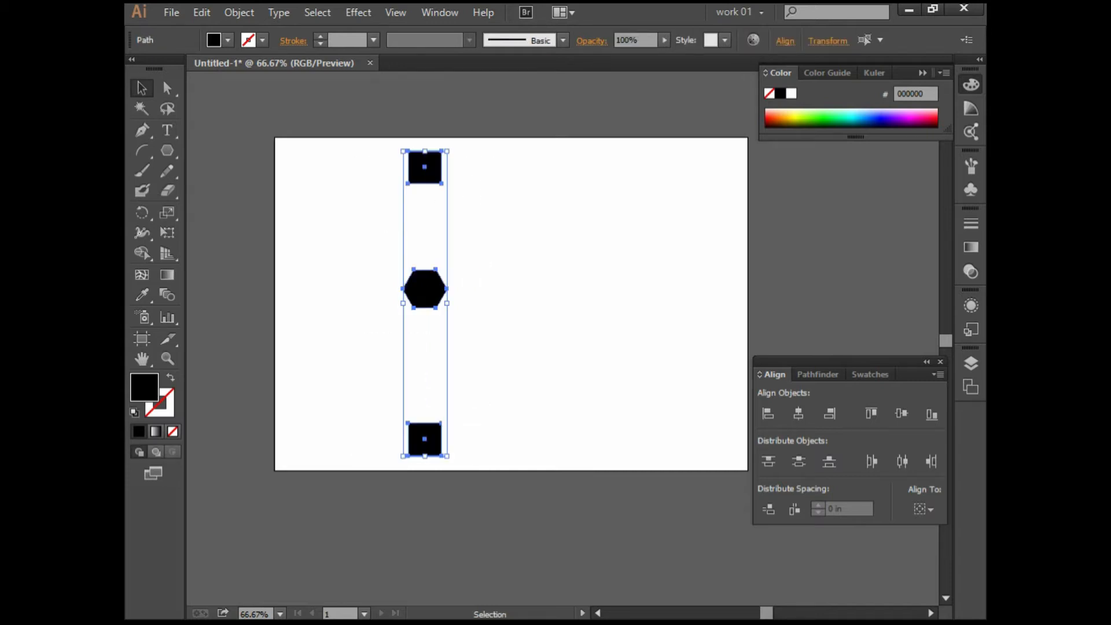
click(167, 295)
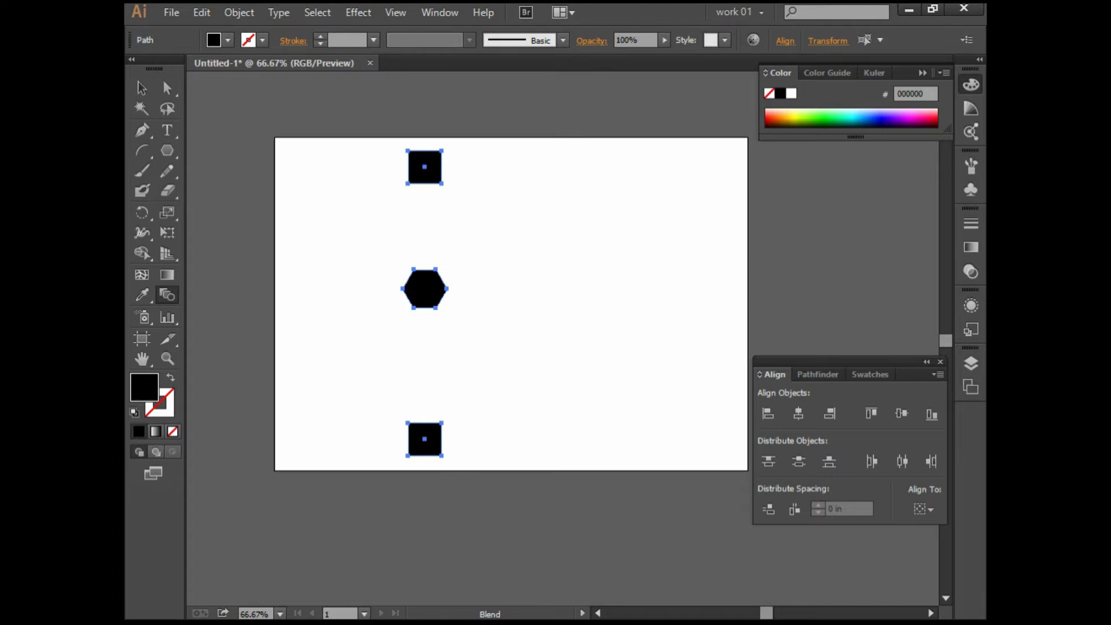
click(425, 288)
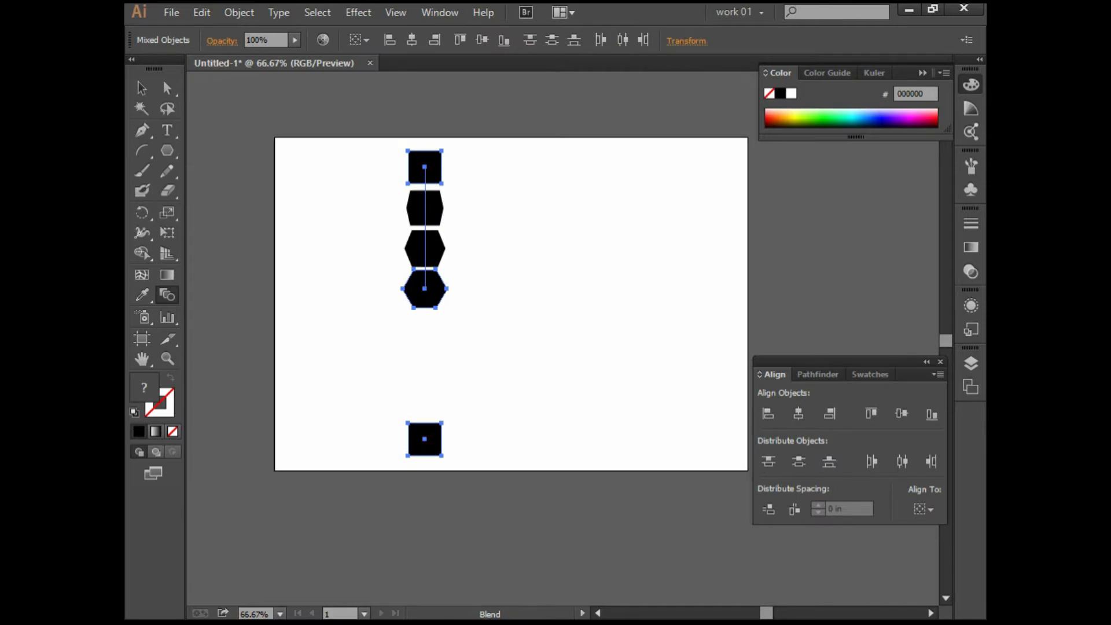
scroll(430, 260, up, 3)
scroll(430, 261, down, 1)
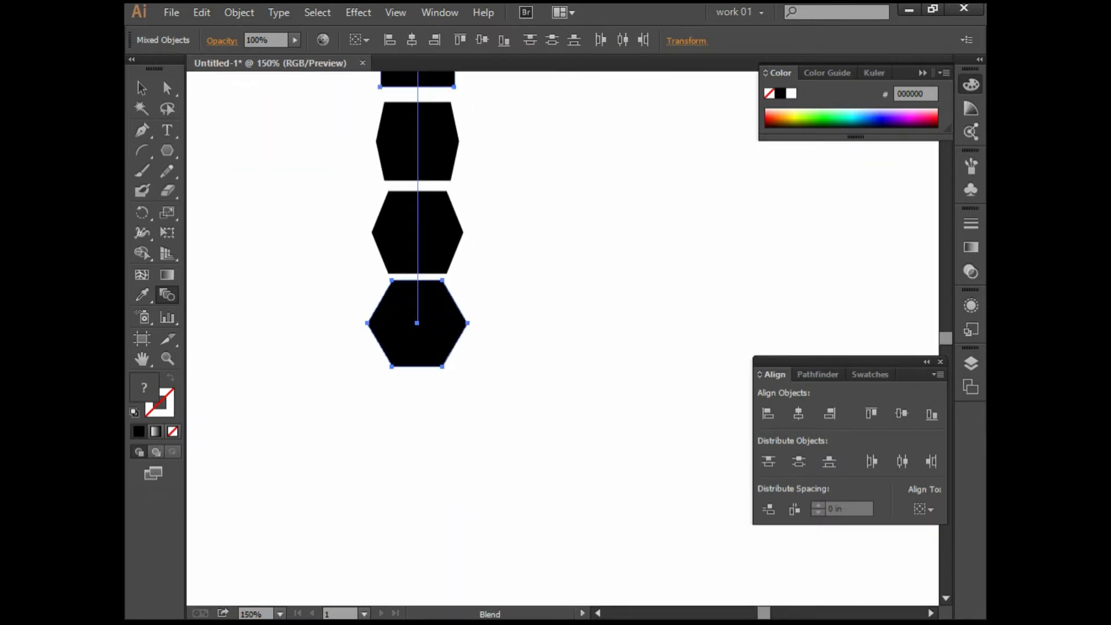
scroll(418, 237, up, 1)
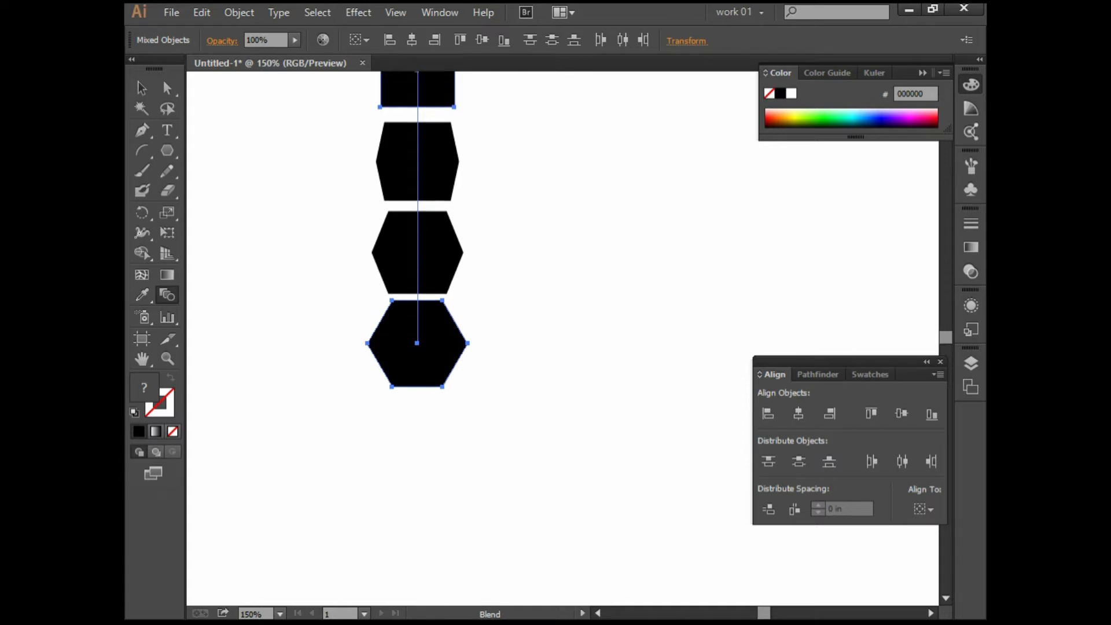
scroll(418, 249, up, 3)
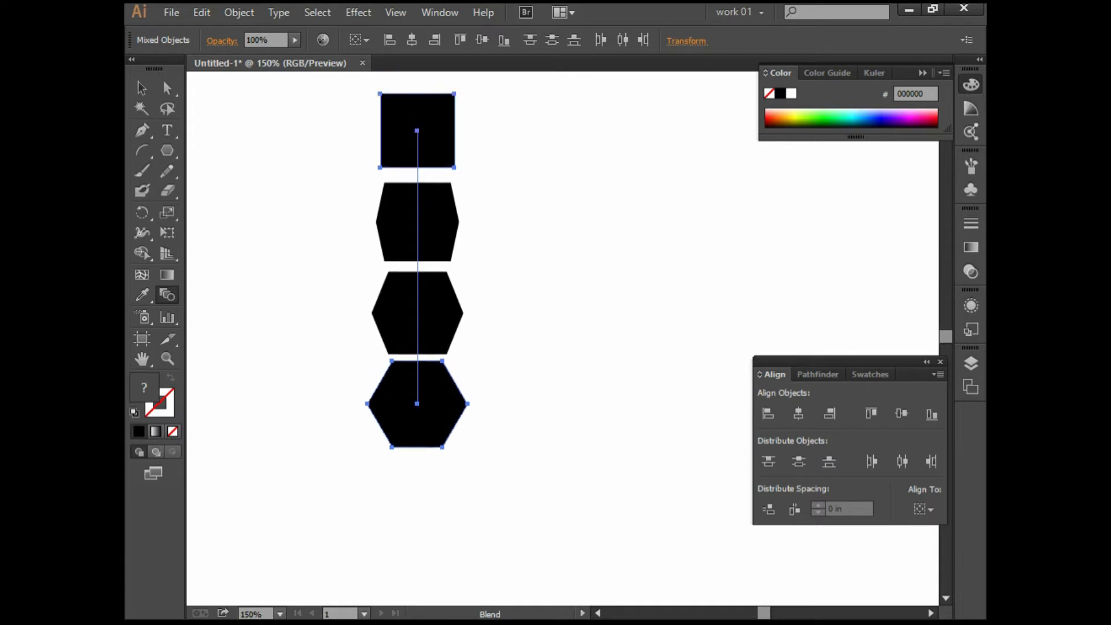
scroll(417, 307, down, 3)
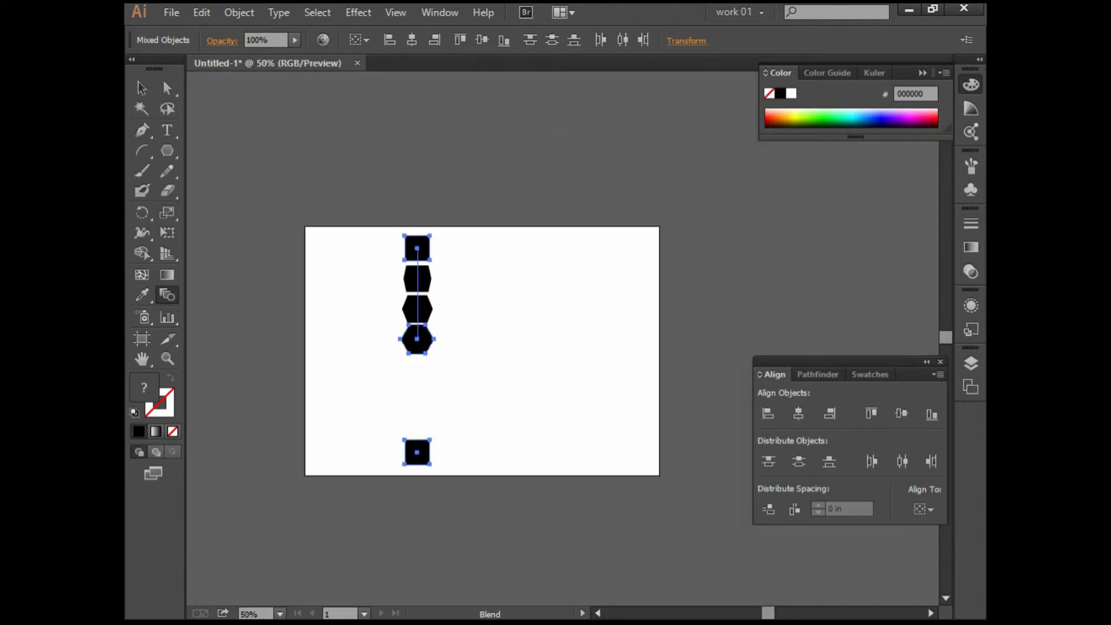
Try making one blend from all the selected shapes, and undo both blends
key(ctrl+alt+b)
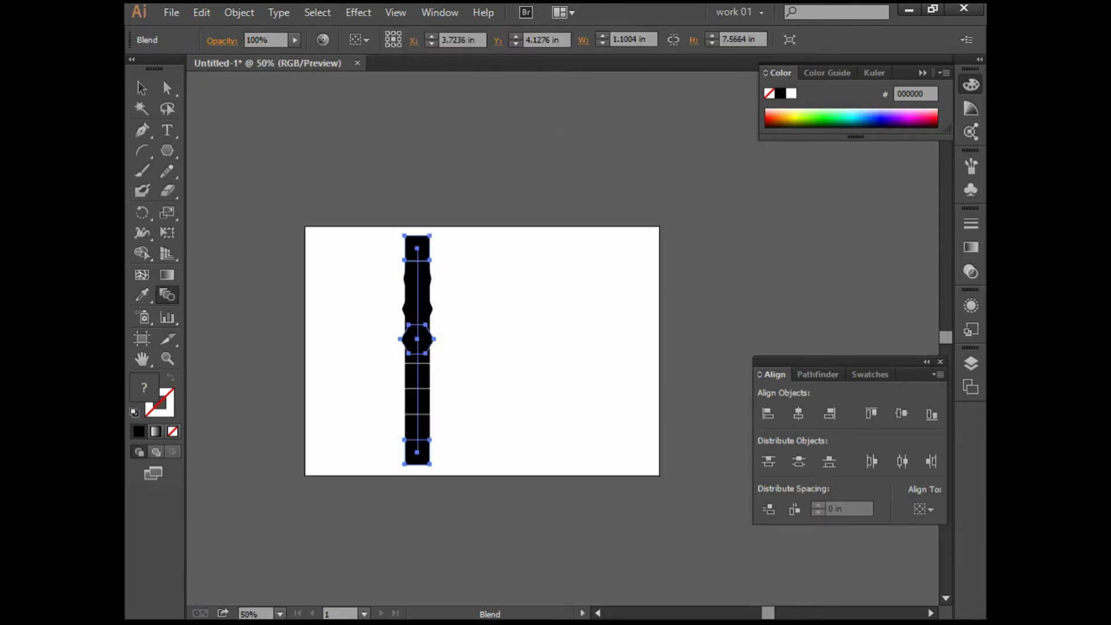
key(v)
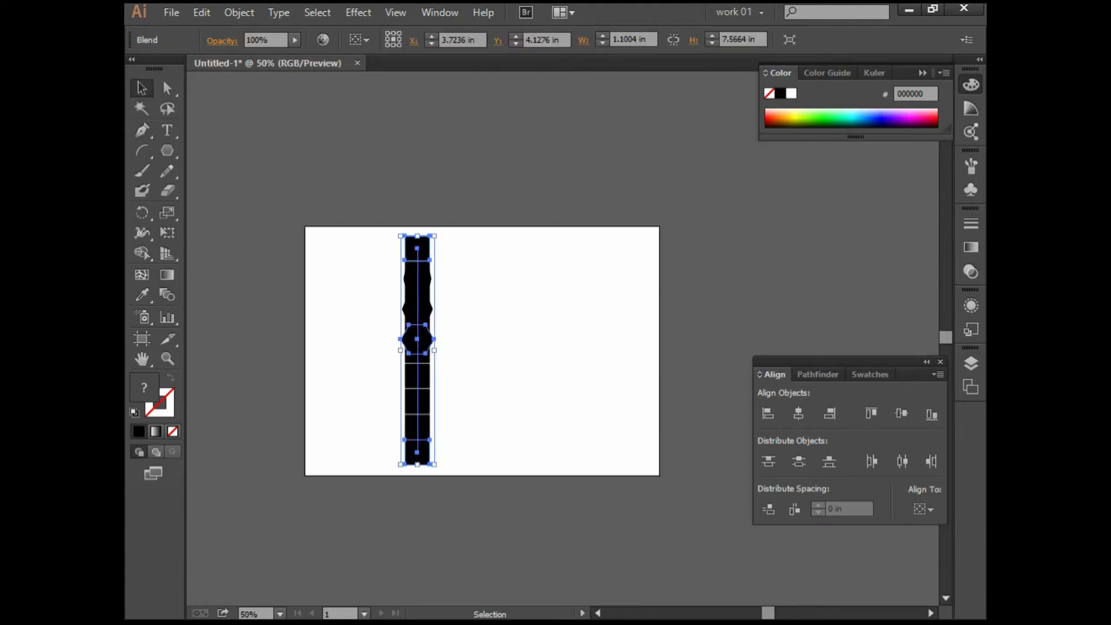
key(ctrl+equal)
key(ctrl+equal)
scroll(530, 399, down, 3)
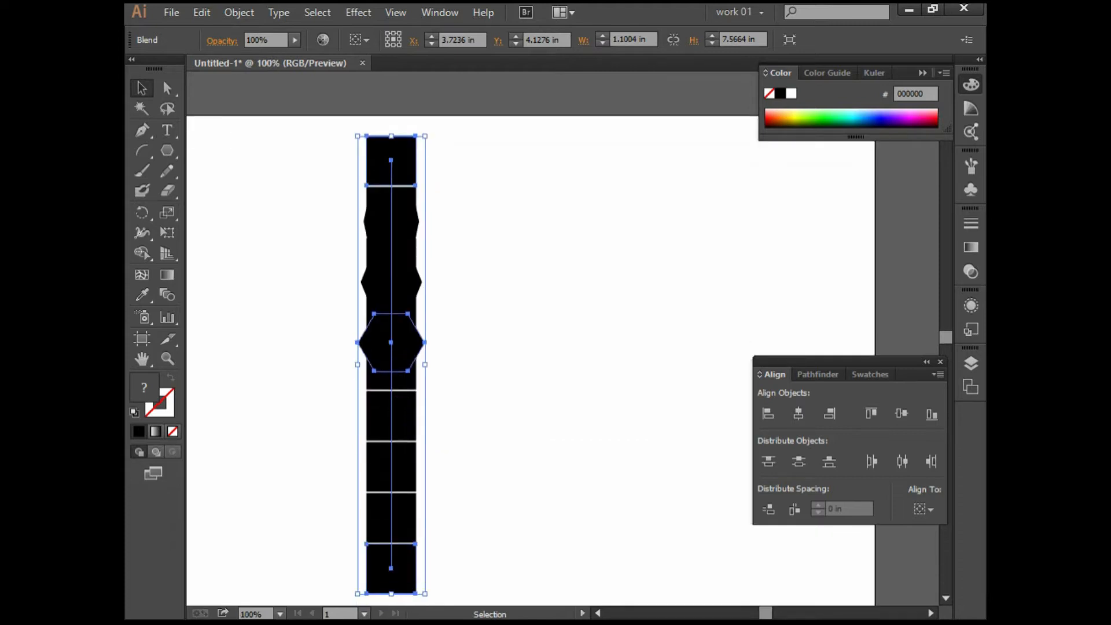
scroll(531, 347, down, 2)
key(ctrl+minus)
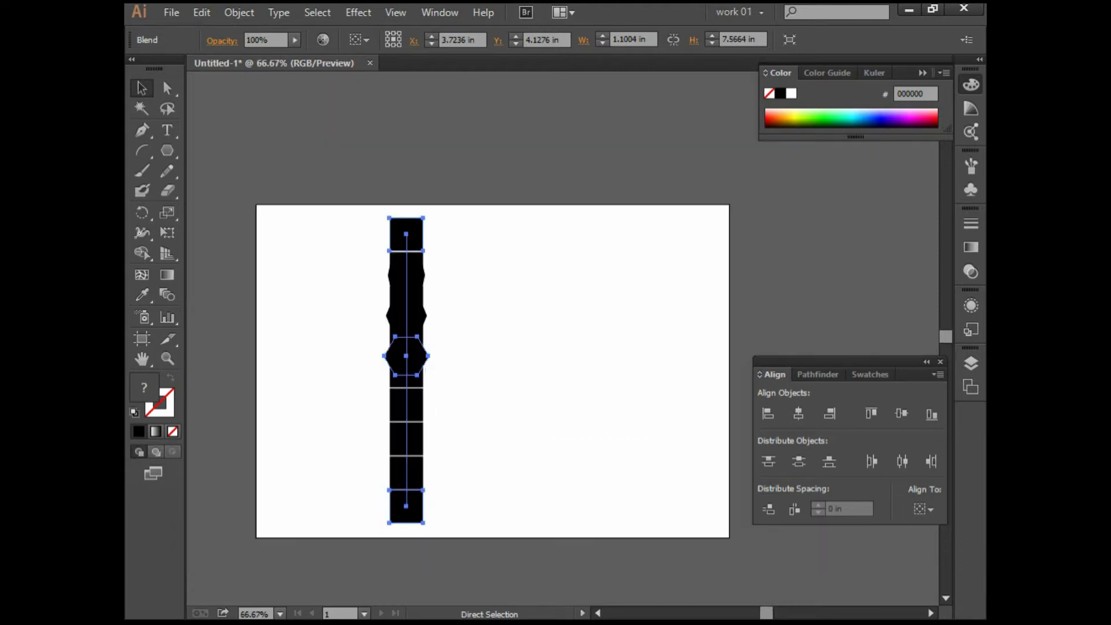
key(ctrl+z)
key(ctrl+z)
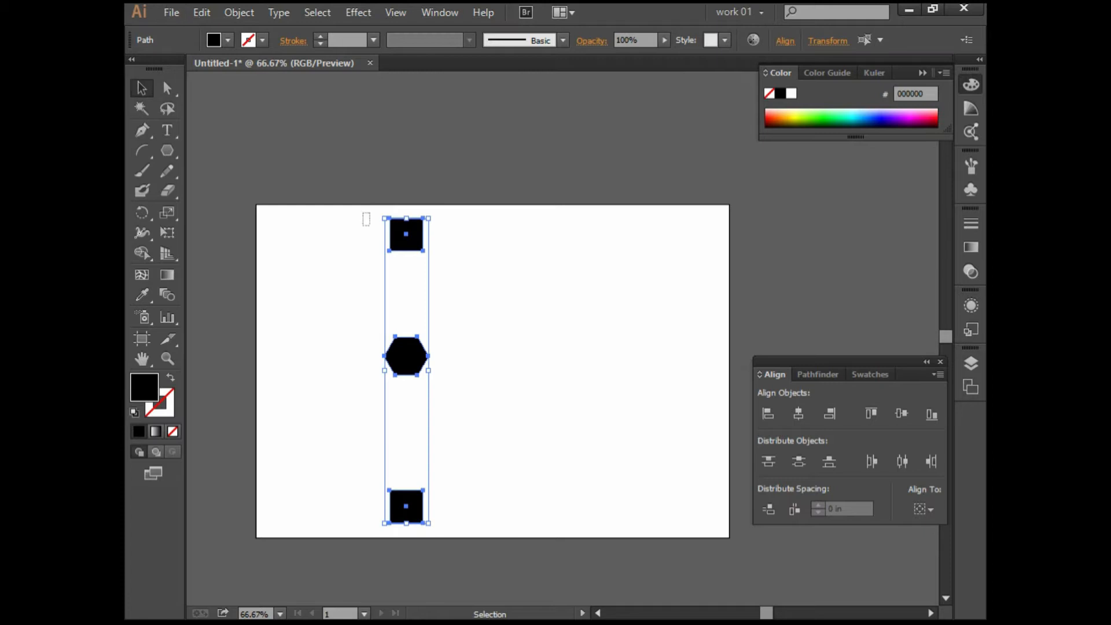
Blend the top square into the hexagon and continue the blend from the hexagon to the bottom square
click(168, 294)
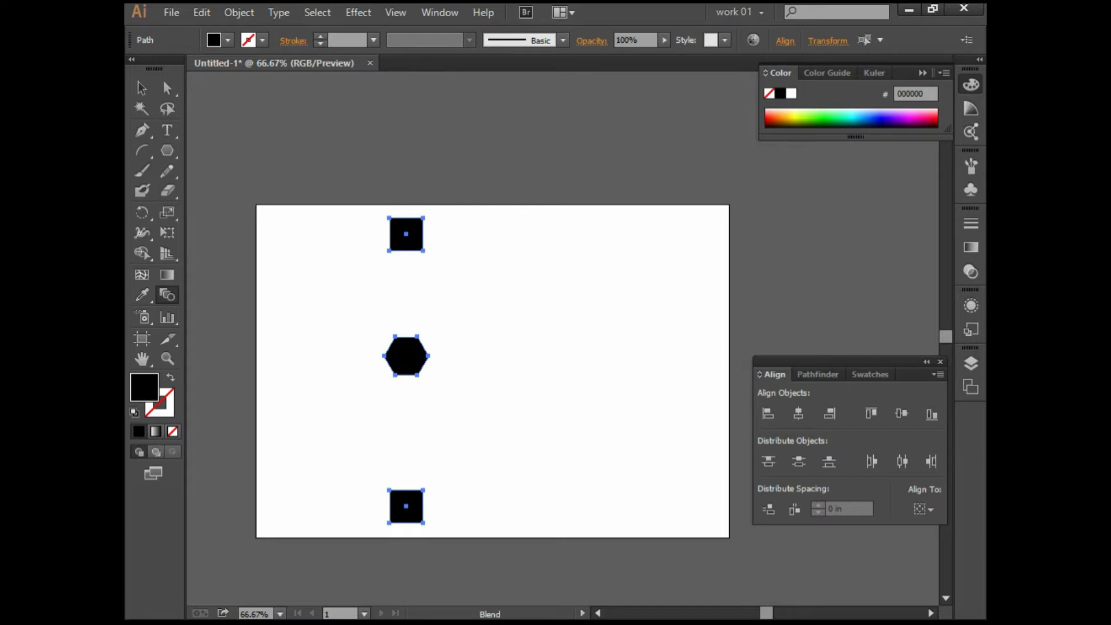
scroll(417, 359, up, 1)
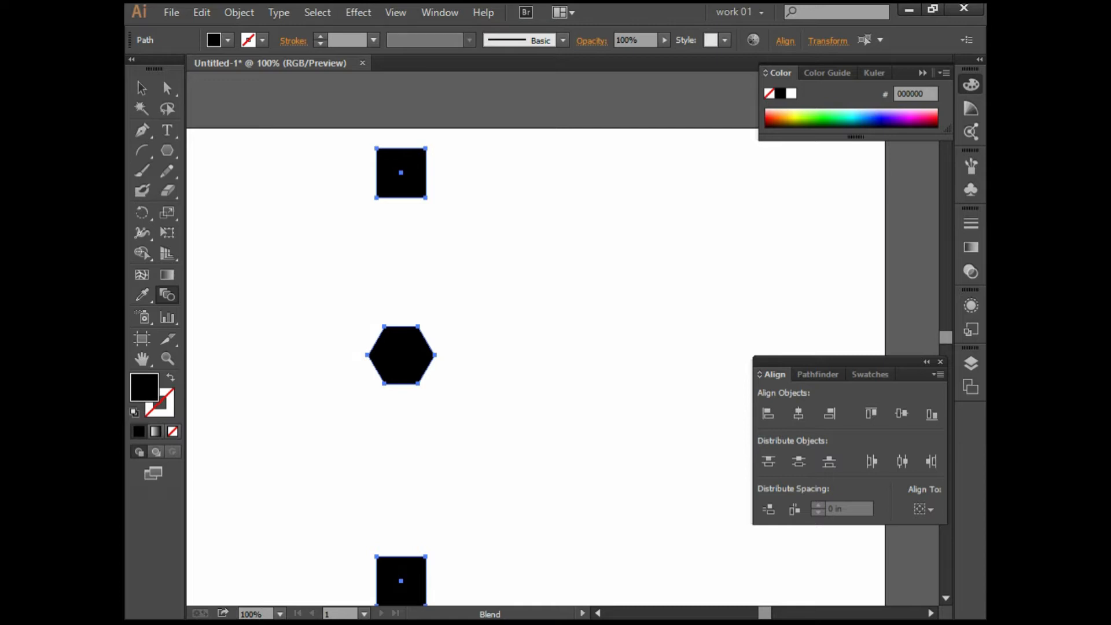
click(401, 355)
scroll(535, 338, down, 1)
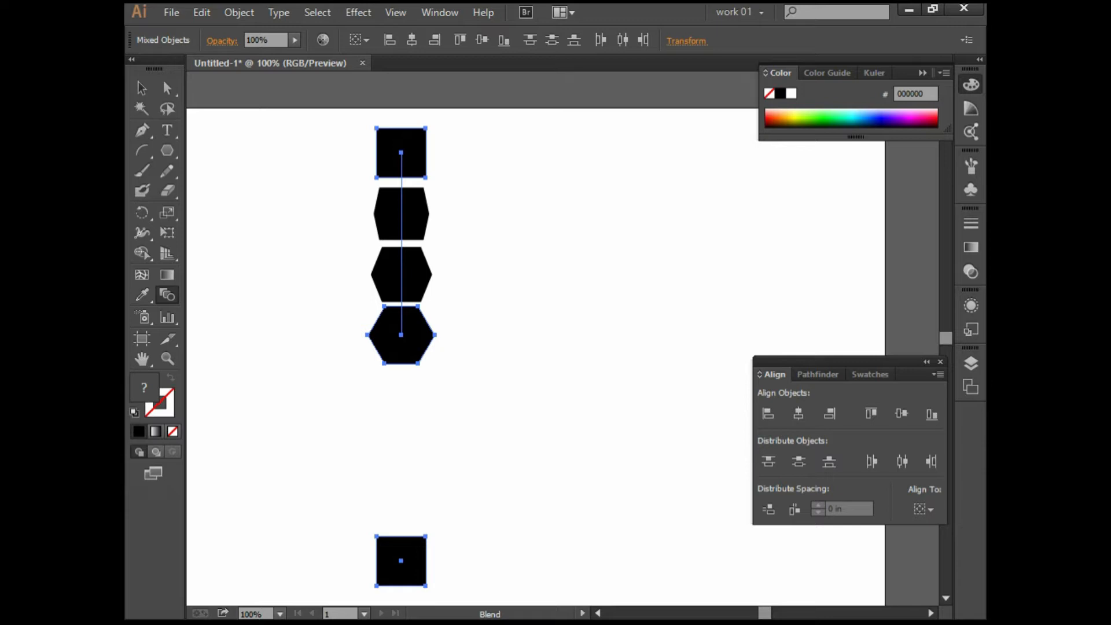
scroll(535, 336, down, 1)
scroll(535, 318, down, 1)
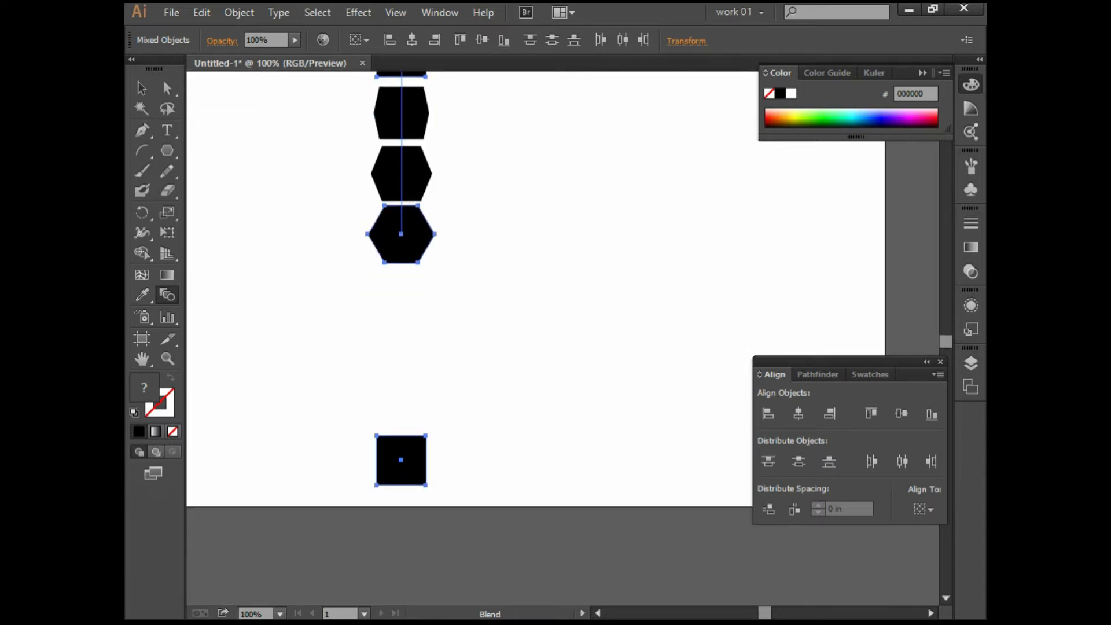
key(ctrl+alt+b)
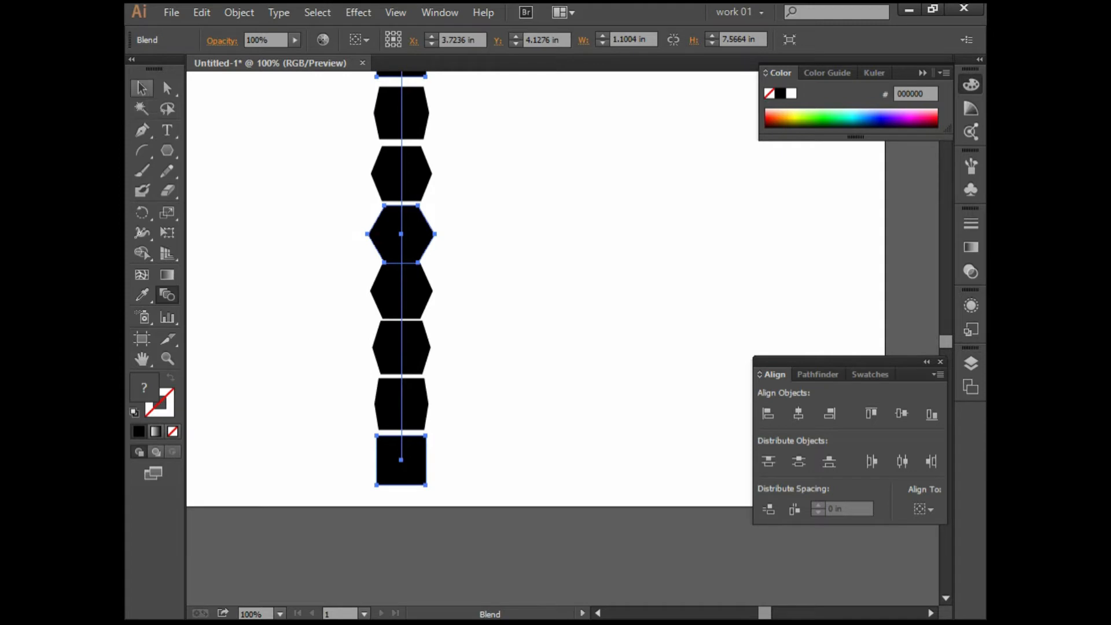
Delete the blended column of squares and hexagons from the artboard
key(ctrl+minus)
key(ctrl+minus)
drag(405, 137, 395, 150)
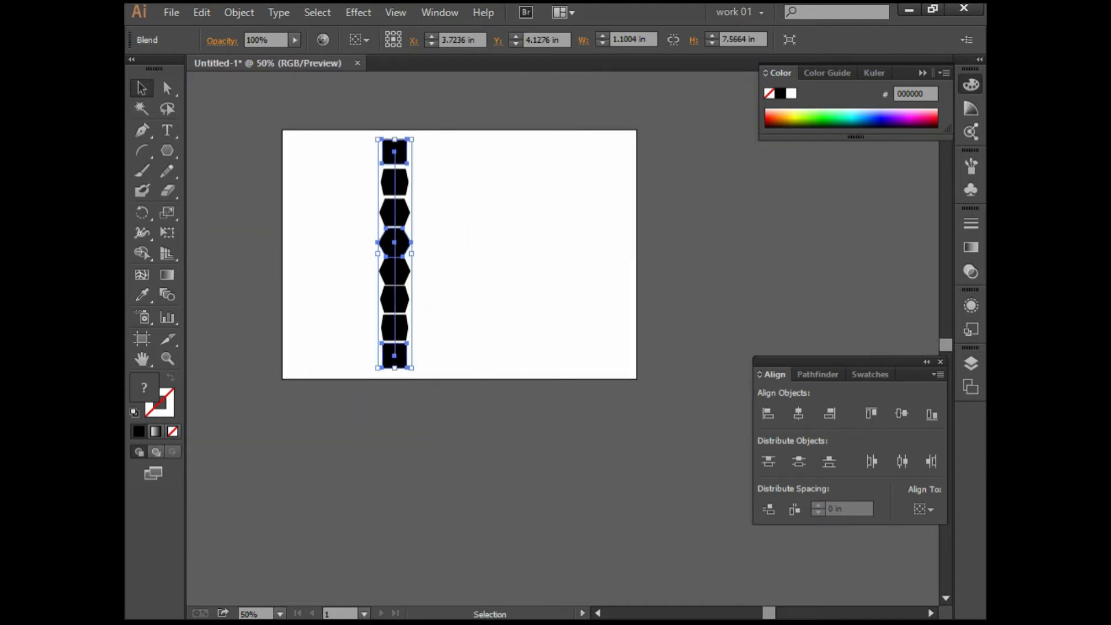
key(Delete)
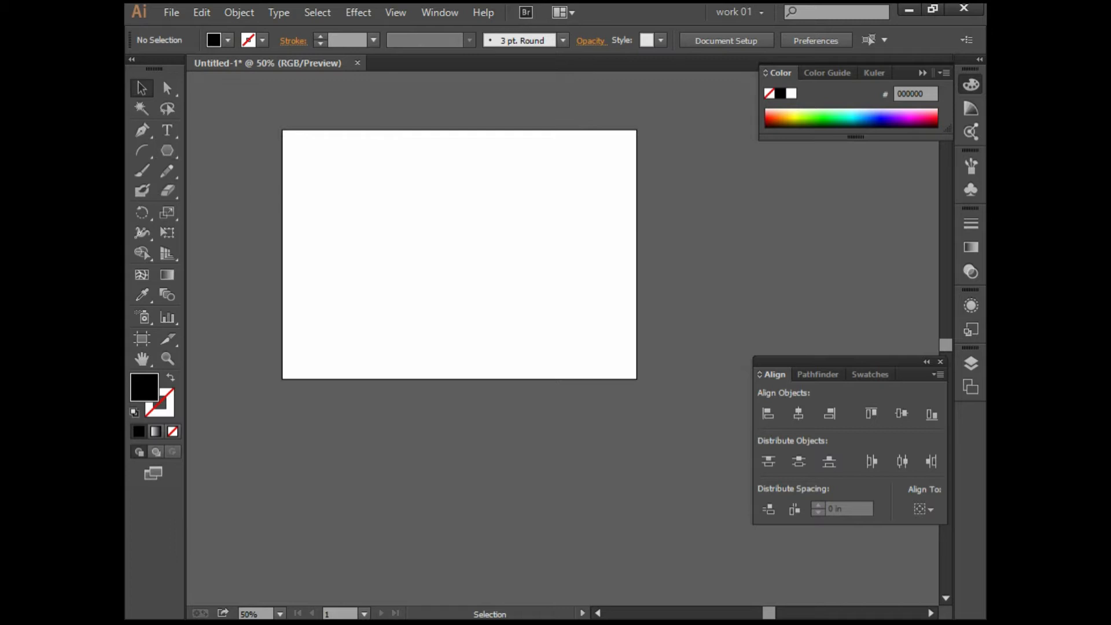
Draw a small black hexagon near the artboard's top edge and an upright five-pointed star directly below it near the bottom edge
click(168, 151)
scroll(426, 173, up, 1)
drag(421, 149, 438, 148)
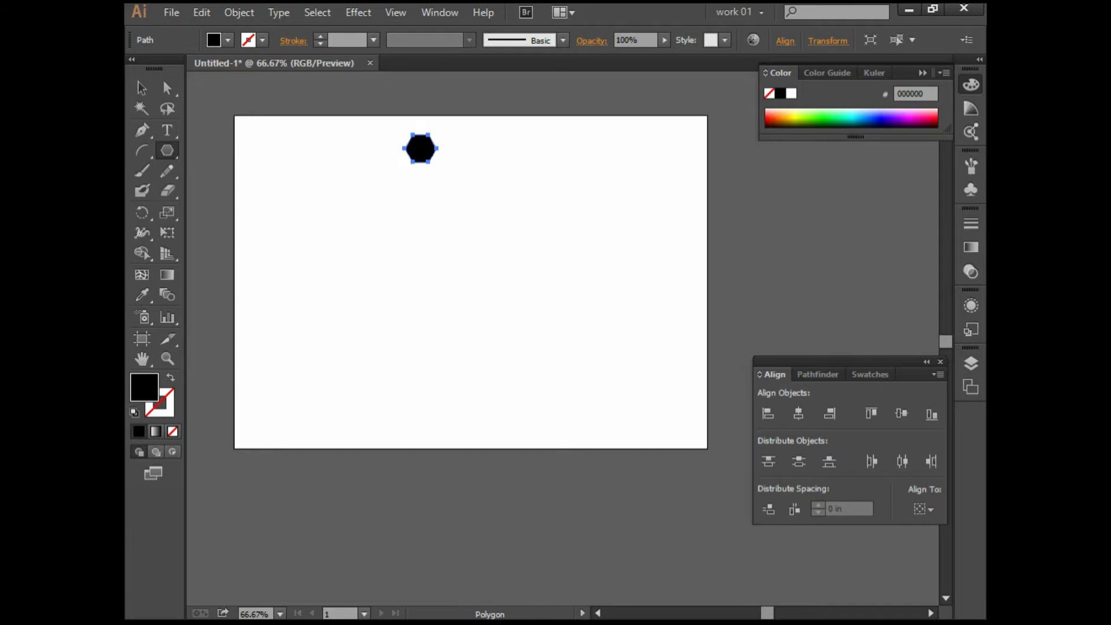
drag(168, 150, 243, 231)
drag(421, 377, 437, 397)
key(Up)
key(Up)
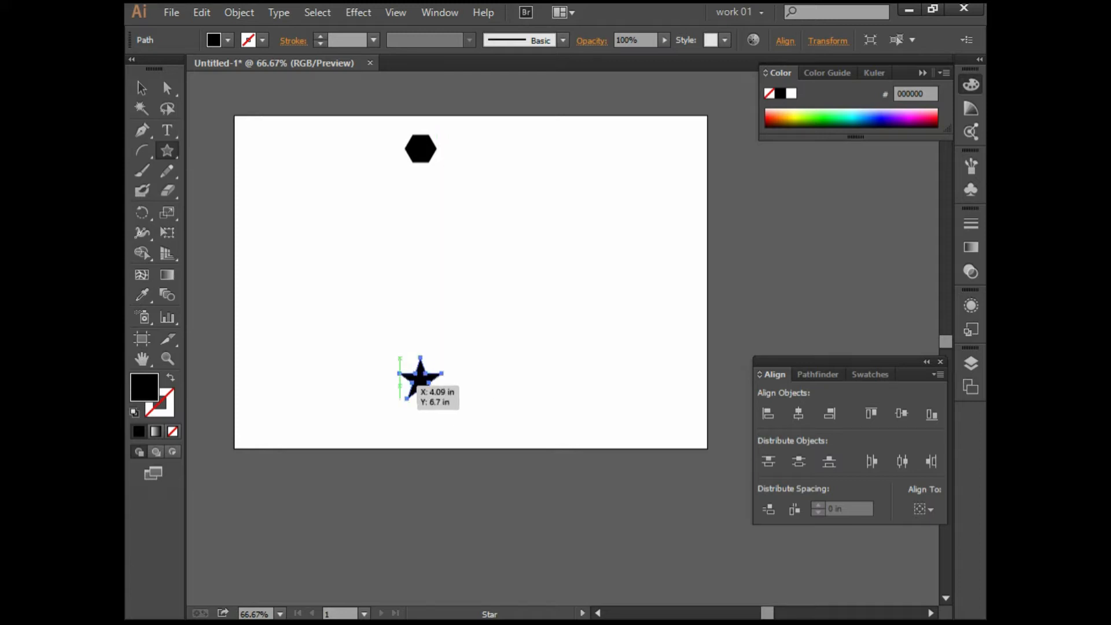
Select the hexagon and the star, blend them into a vertical column, and deselect the result
click(142, 88)
drag(378, 143, 478, 368)
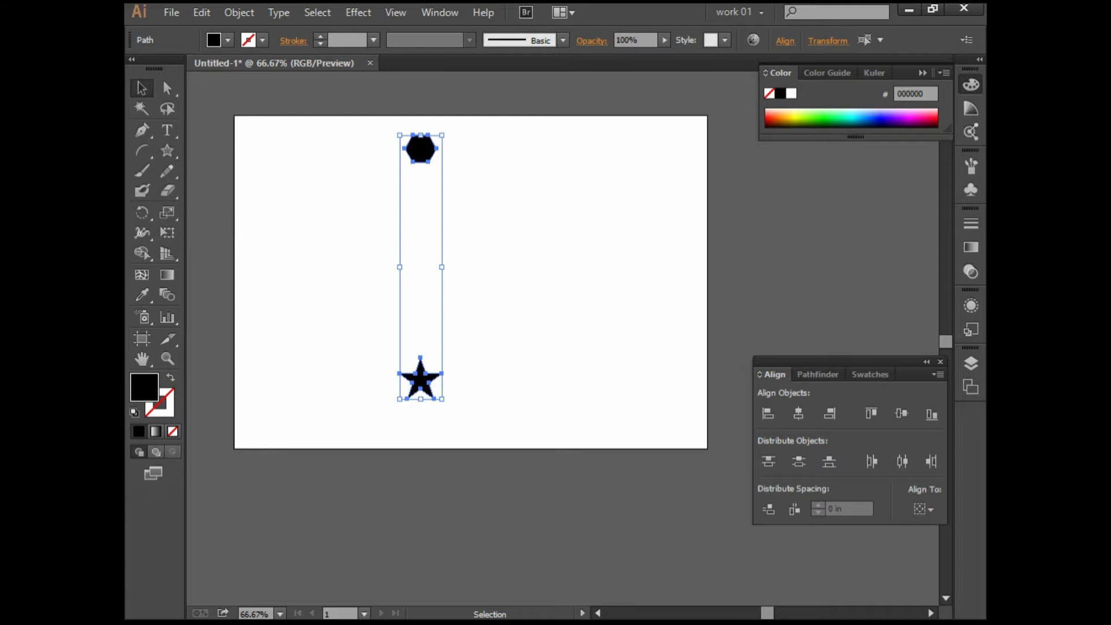
click(166, 294)
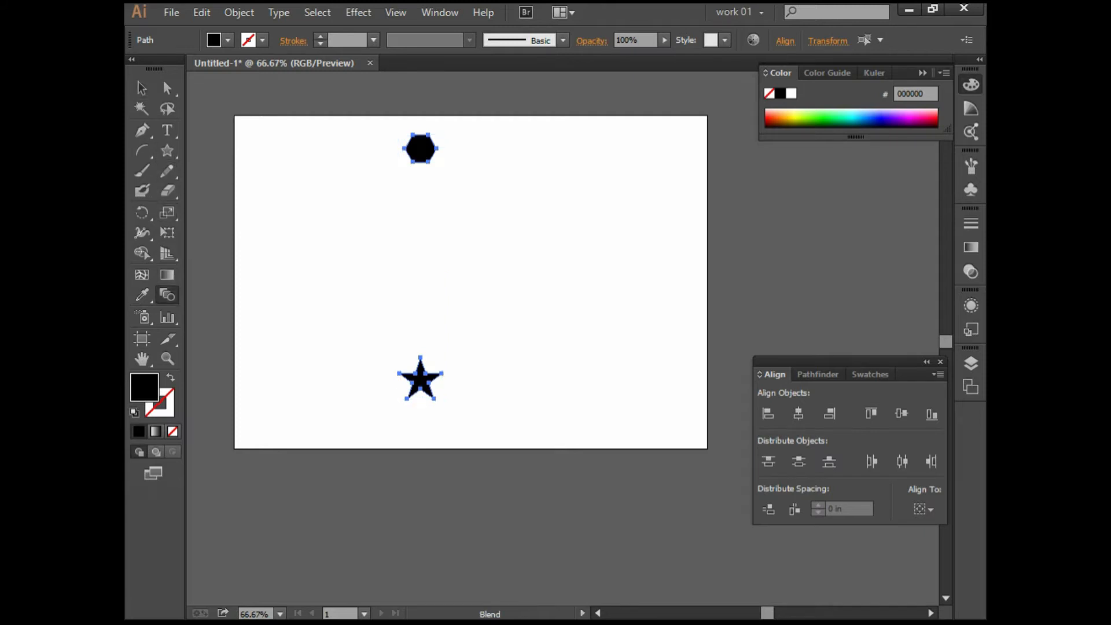
key(ctrl+alt+b)
click(142, 88)
click(443, 158)
scroll(443, 158, up, 1)
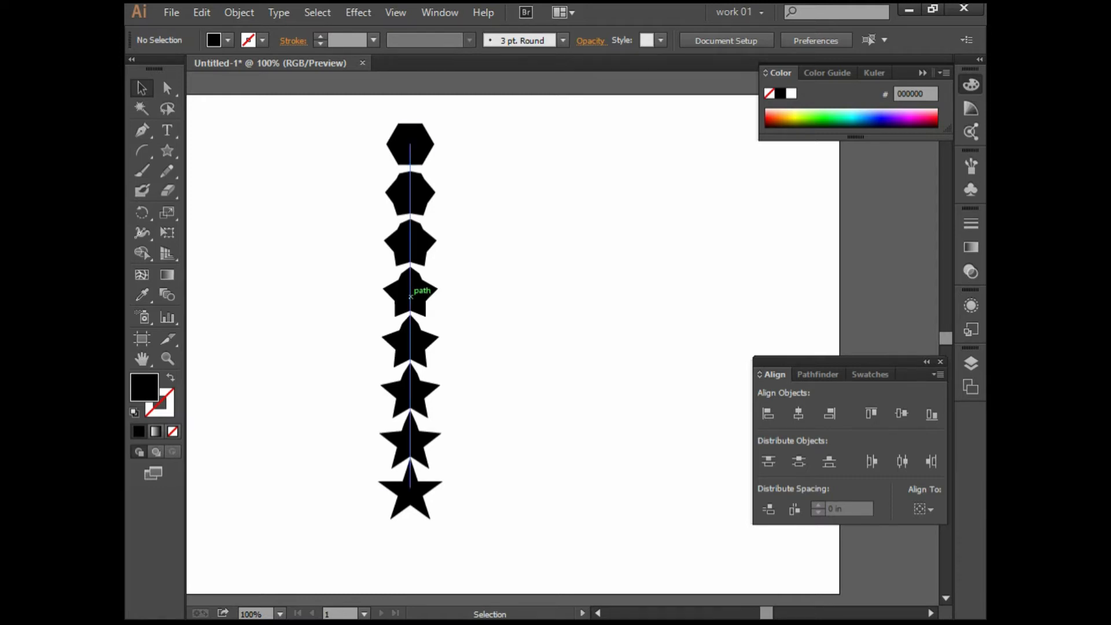
Delete the hexagon-to-star blend from the artboard
drag(306, 146, 621, 556)
key(Delete)
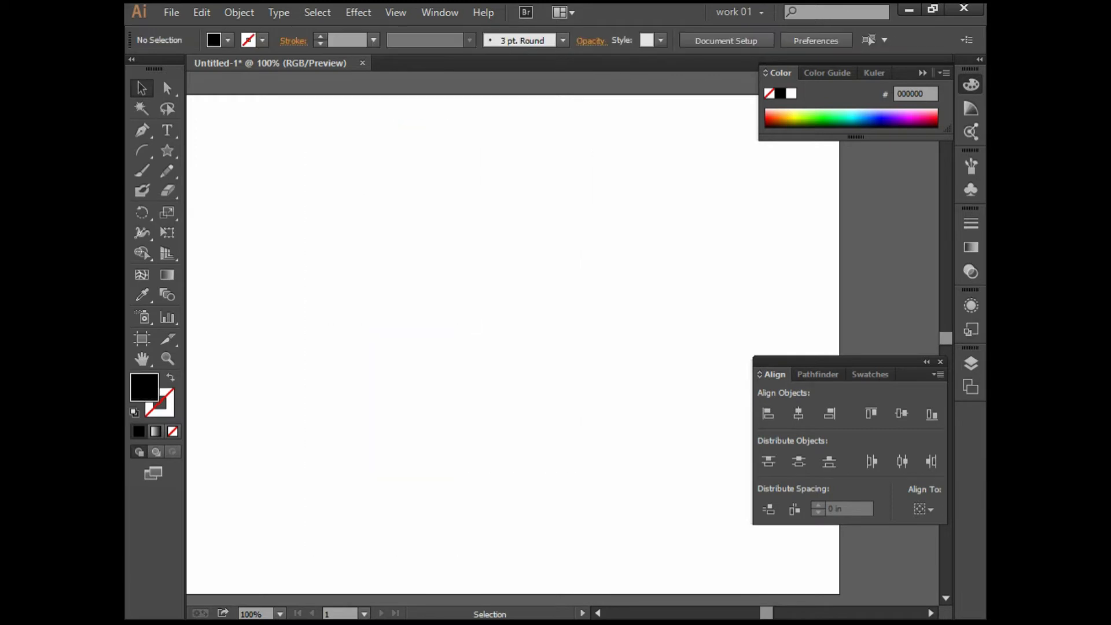
key(ctrl+minus)
Draw a straight horizontal line across the upper artboard with the Pen tool and give it a black stroke with no fill
key(p)
click(355, 241)
click(622, 240)
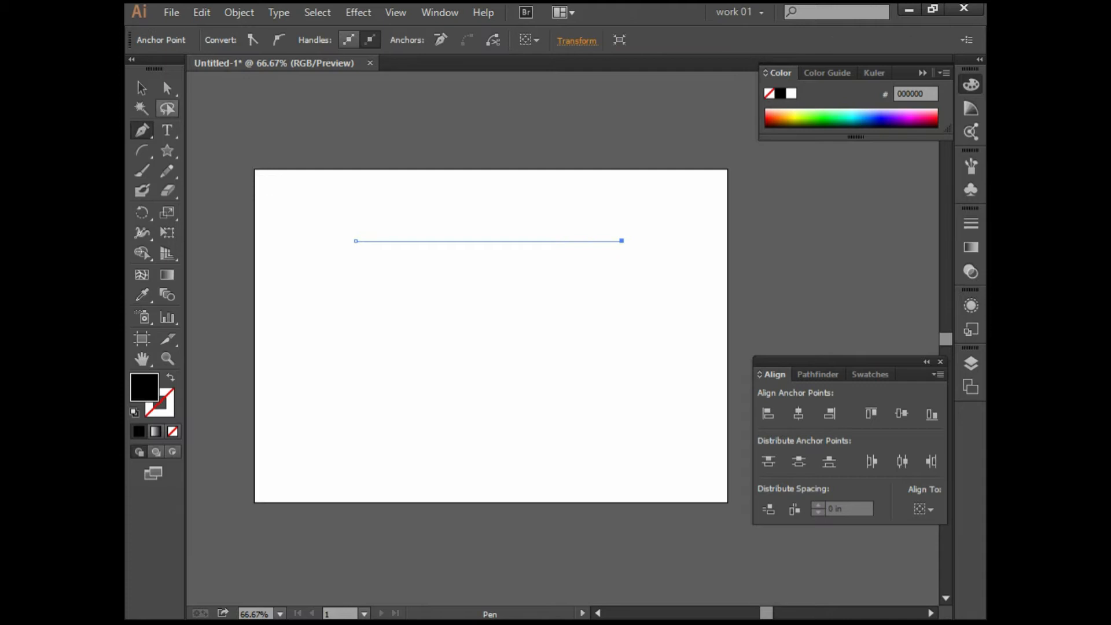
key(v)
key(shift+x)
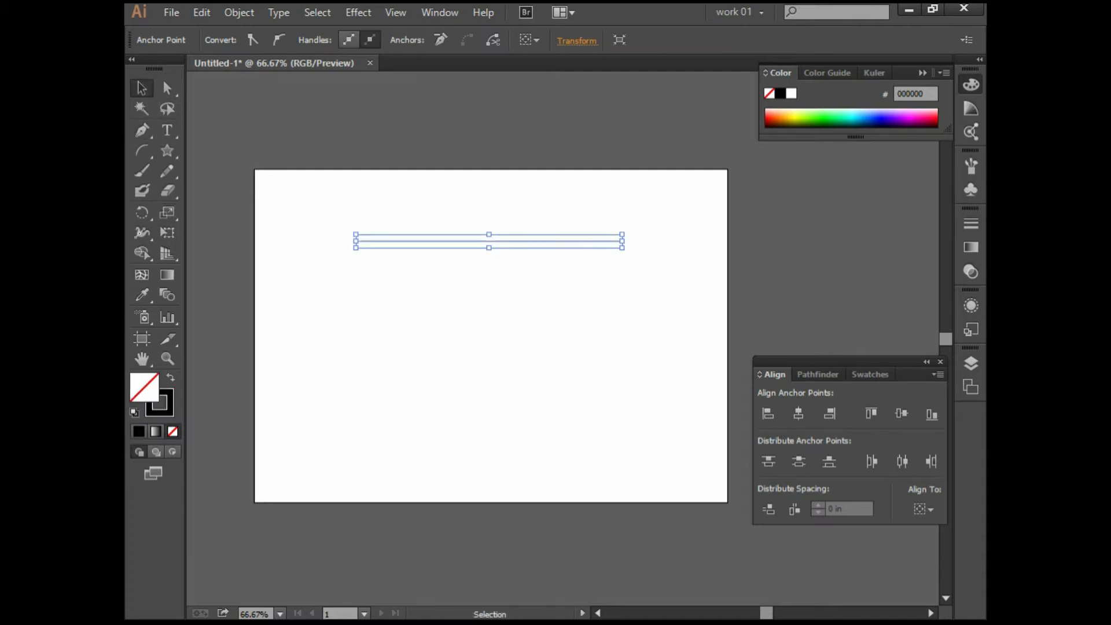
Duplicate the horizontal line twice straight down, placing one copy mid-artboard and the other near the bottom edge
key(ctrl+shift+a)
key(ctrl+plus)
key(ctrl+plus)
drag(446, 220, 512, 323)
key(ctrl+minus)
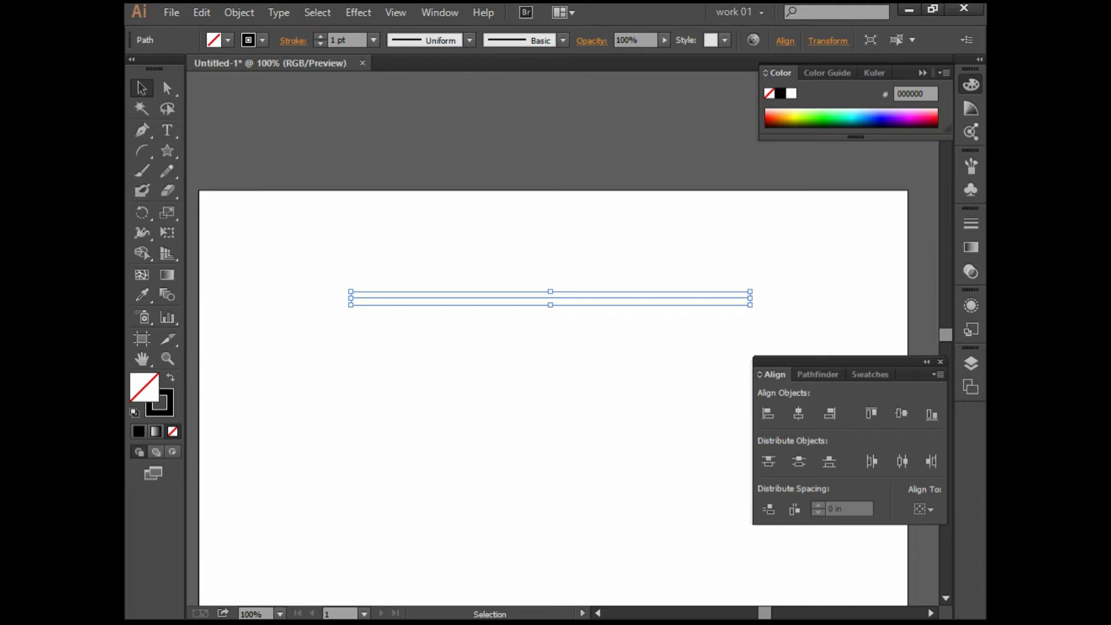
scroll(575, 303, up, 1)
scroll(574, 297, down, 1)
drag(573, 296, 542, 413)
scroll(577, 294, down, 2)
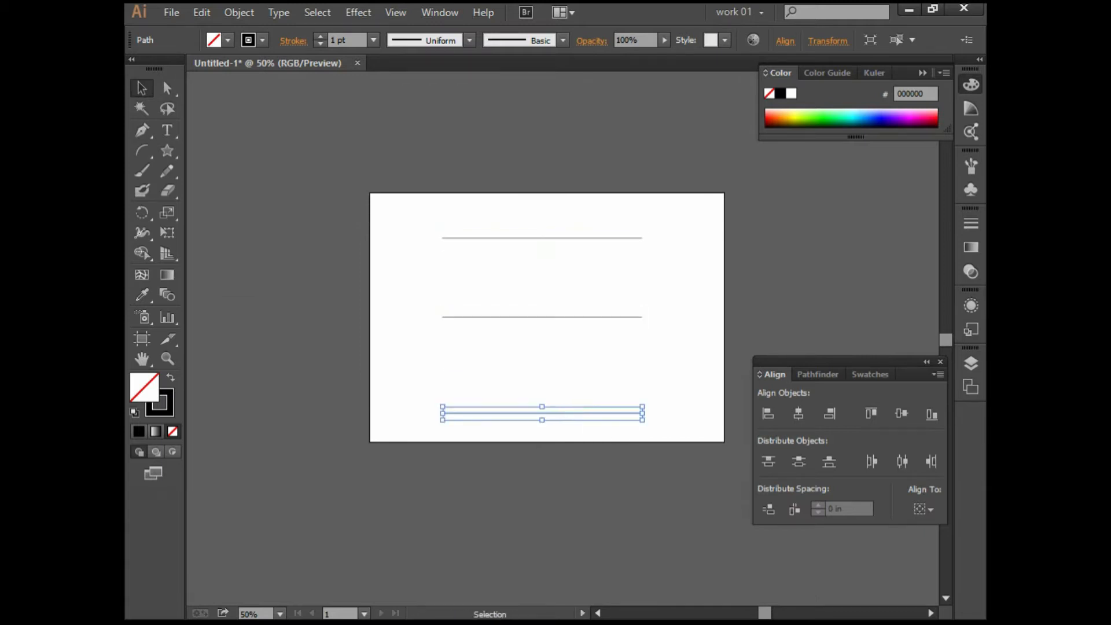
Set the top line's stroke weight to 4 pt and deselect it
click(416, 217)
drag(416, 217, 549, 254)
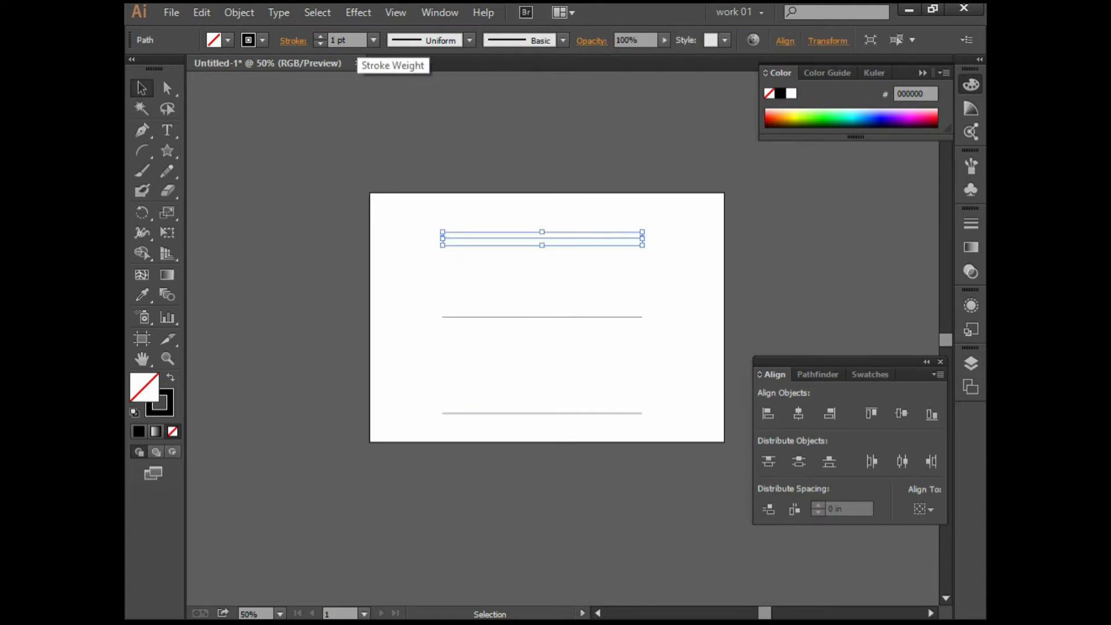
click(346, 40)
text(4)
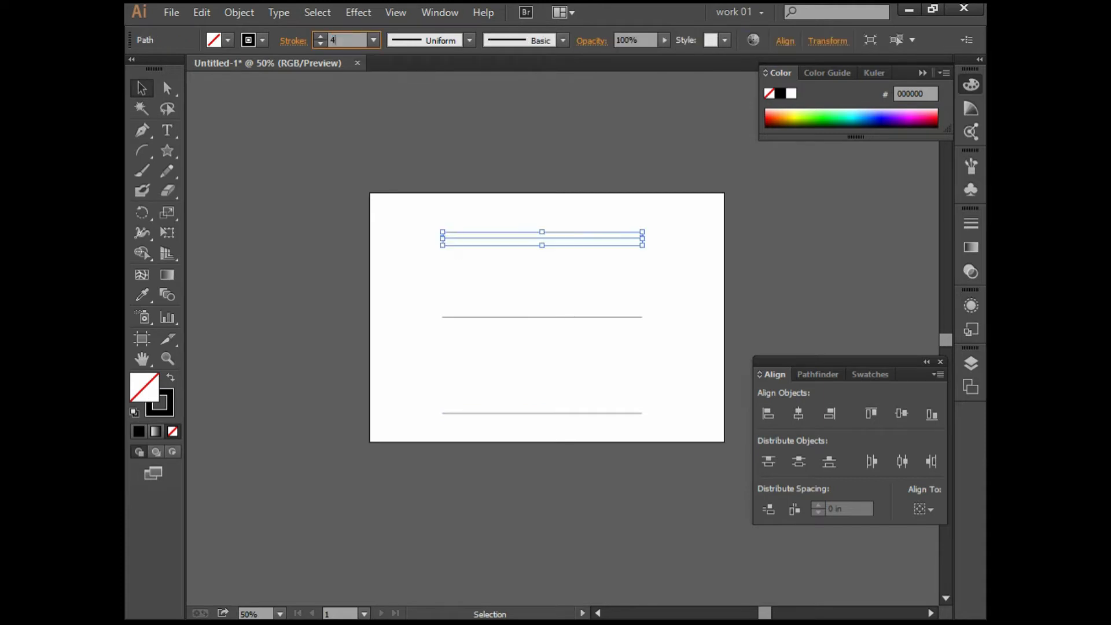
key(Return)
key(ctrl+shift+a)
Set the middle line's stroke weight to 5 pt
click(476, 317)
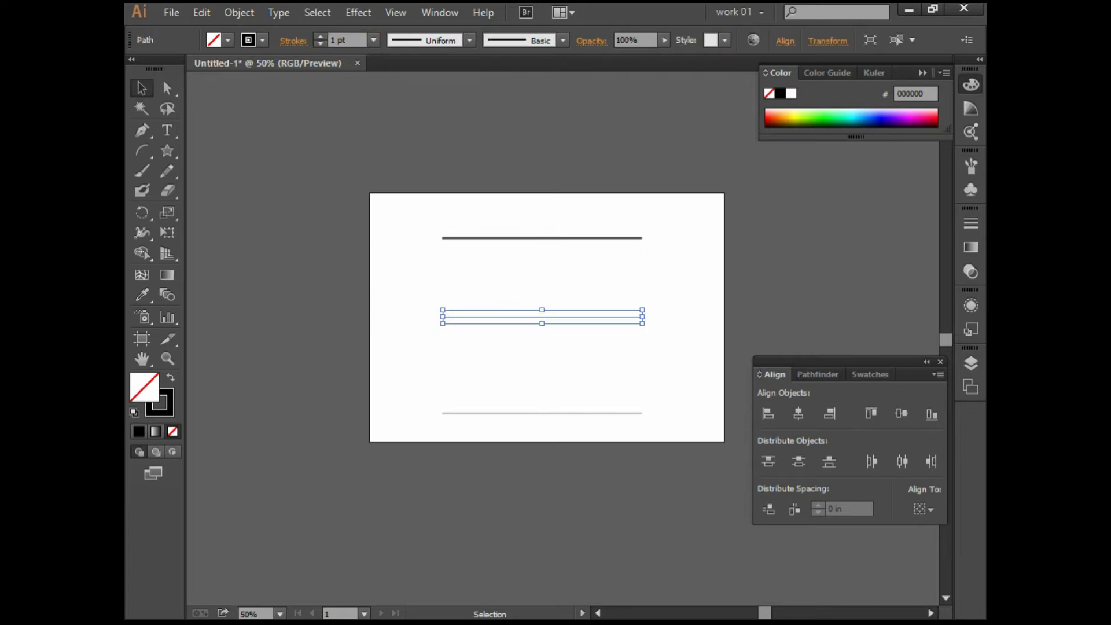
click(340, 40)
text(5)
Set the bottom line's stroke weight to 10 pt and deselect it
drag(427, 370, 539, 435)
click(340, 40)
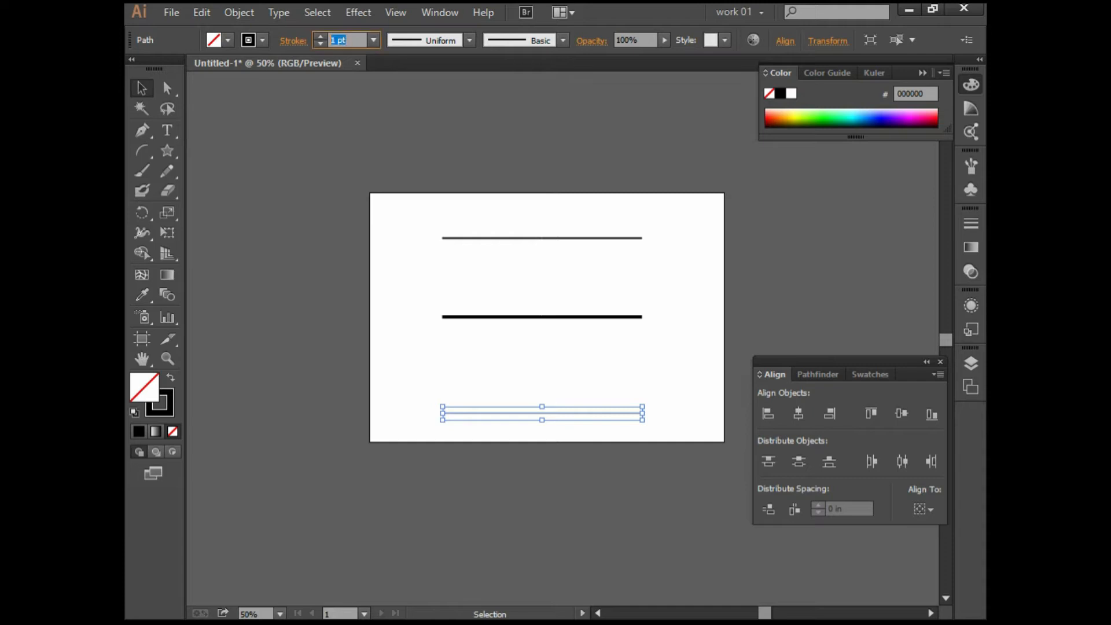
text(10)
key(Return)
key(ctrl+shift+a)
Blend the three horizontal lines with the Blend tool, linking the top, middle and bottom lines in order, and deselect the result
key(ctrl+=)
drag(335, 168, 609, 445)
key(w)
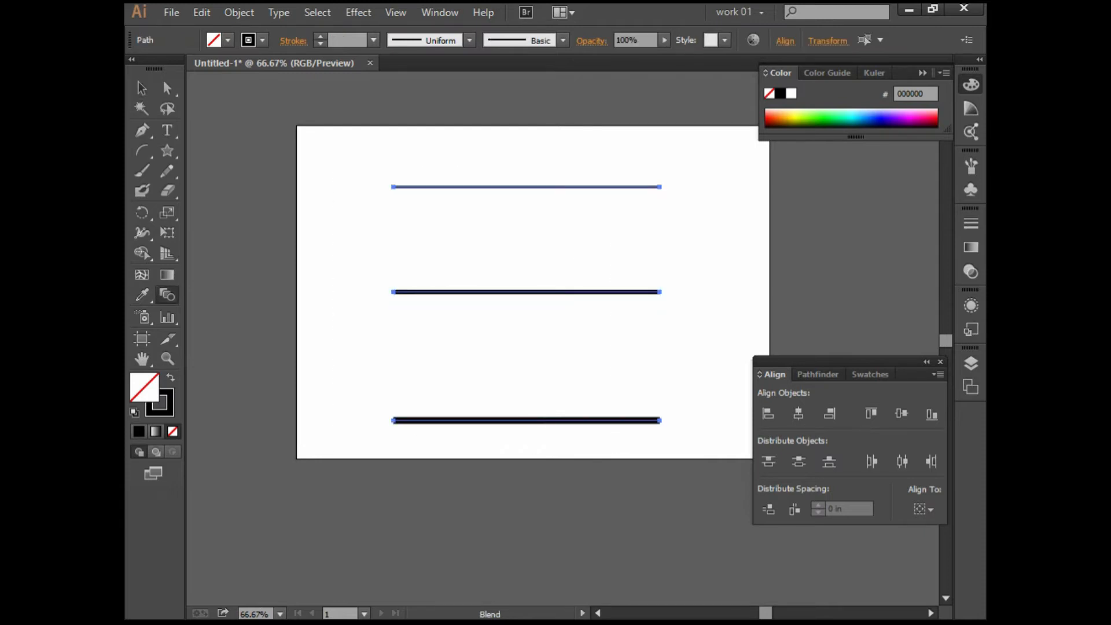
click(526, 291)
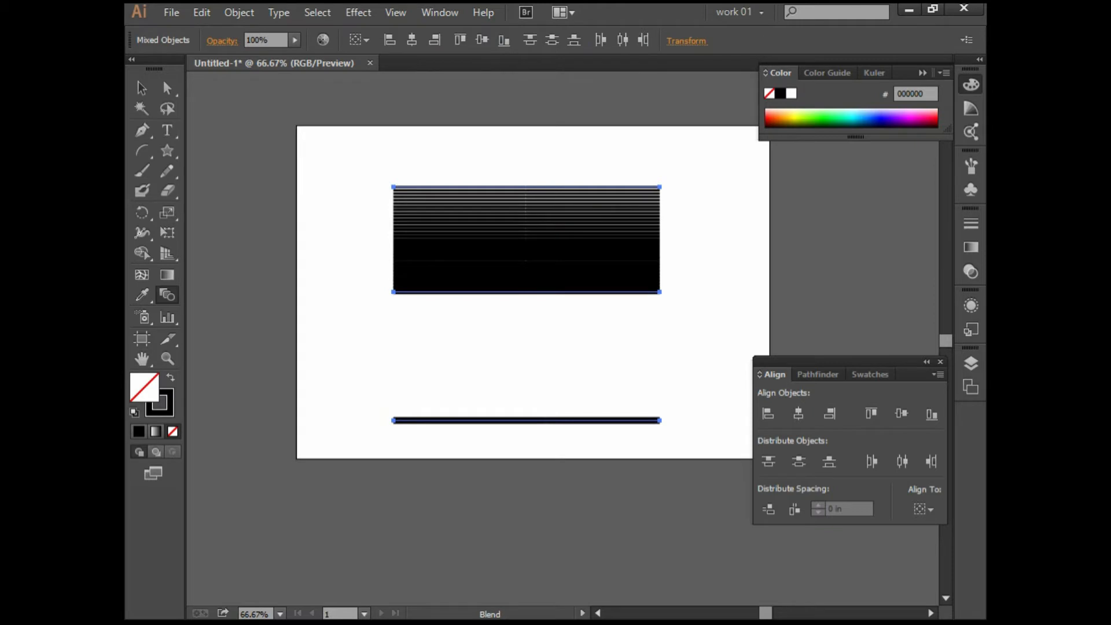
click(526, 420)
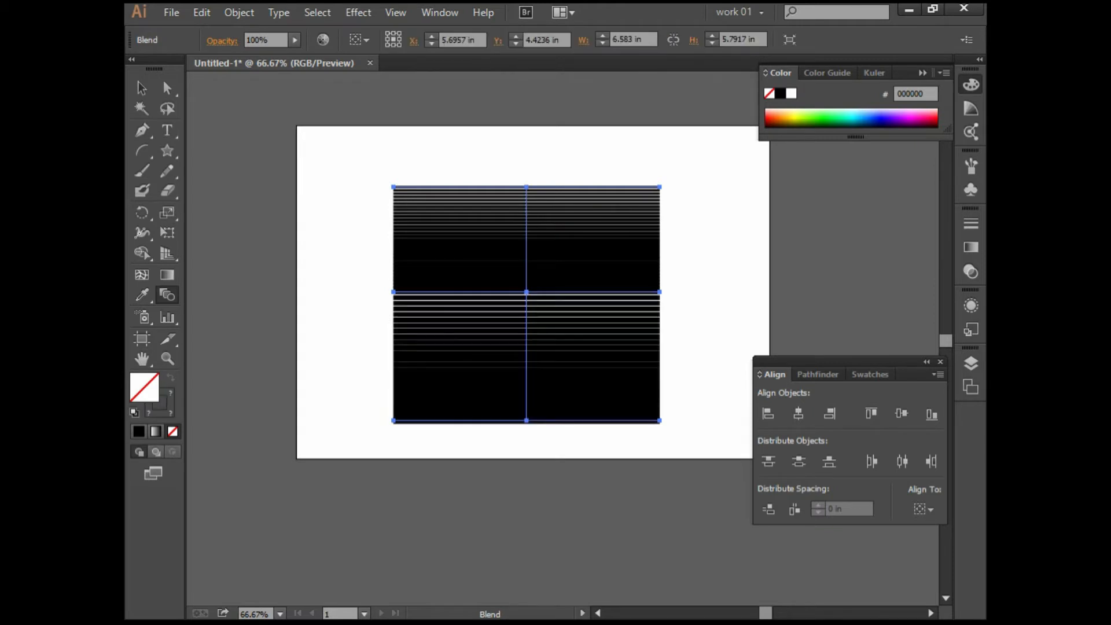
click(141, 88)
click(359, 168)
scroll(489, 228, up, 2)
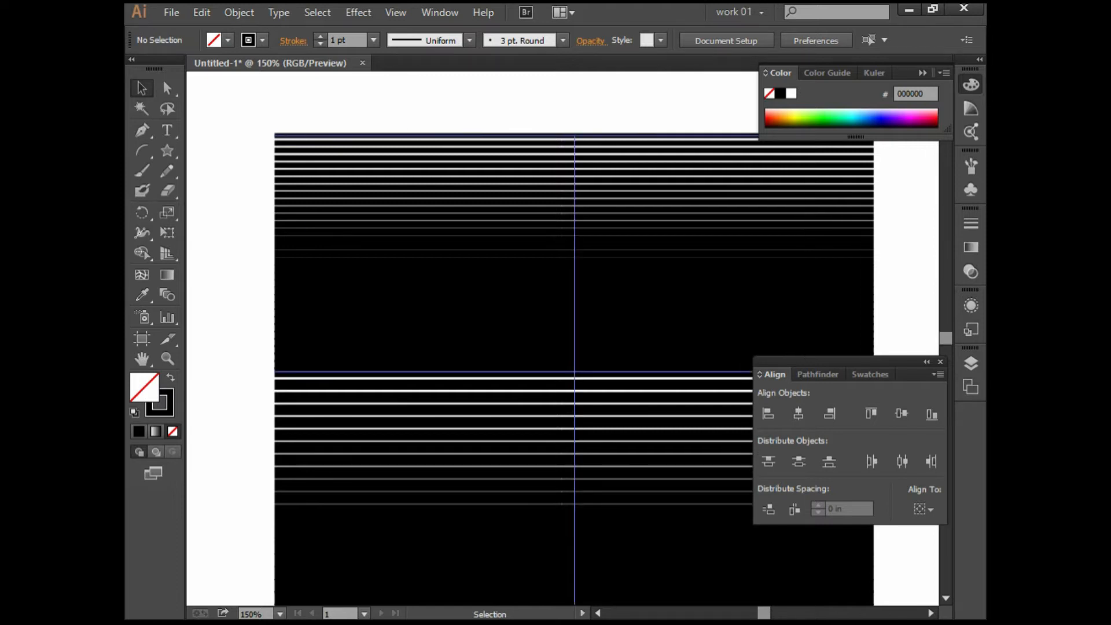
scroll(590, 334, down, 2)
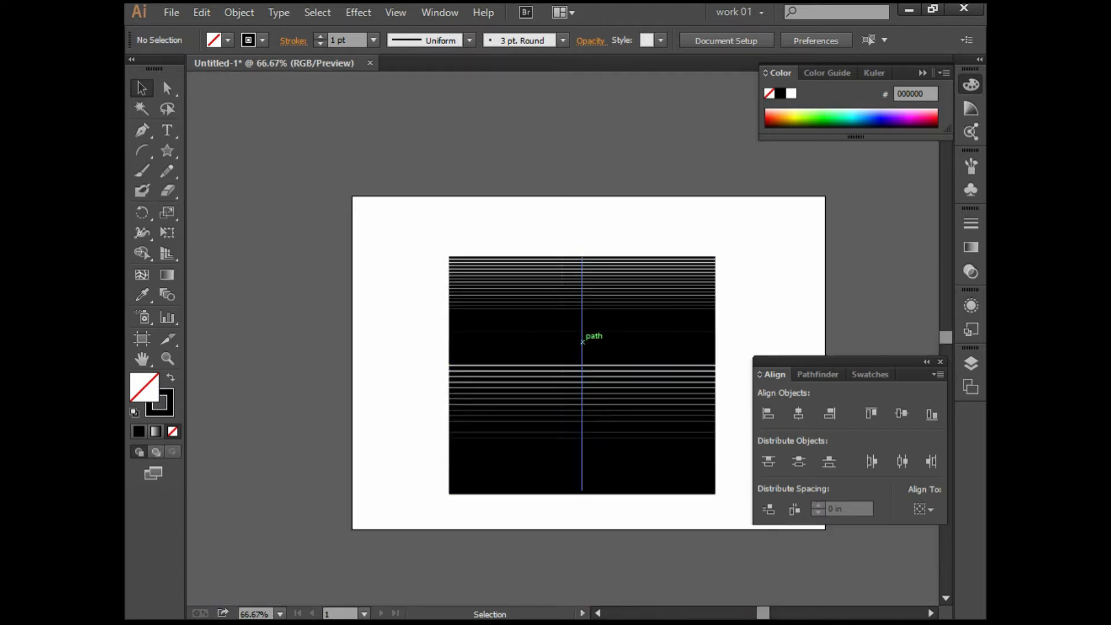
Set the line blend's spacing to Specified Steps with 5 steps, with the preview enabled, and deselect it
drag(355, 155, 654, 398)
drag(541, 292, 521, 288)
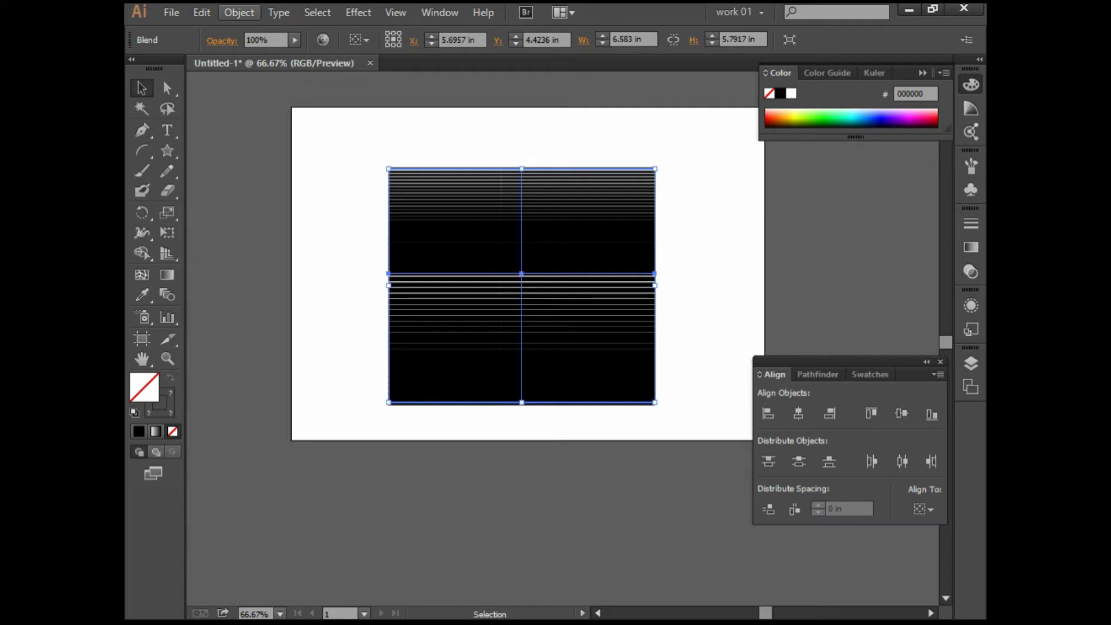
click(239, 12)
mouse_move(334, 388)
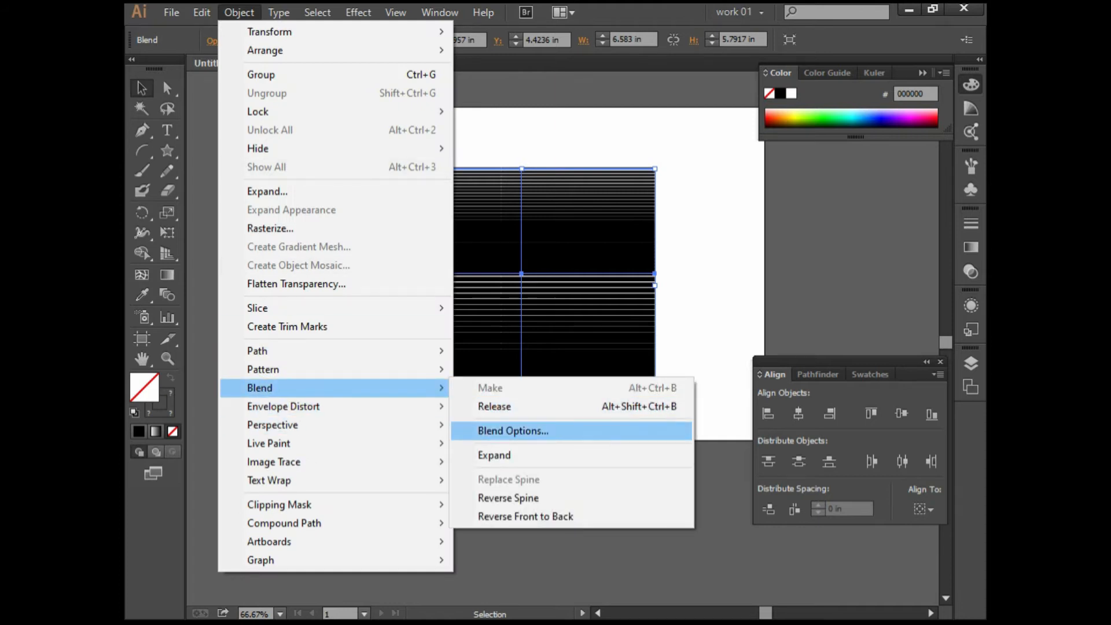
click(514, 431)
drag(695, 202, 717, 198)
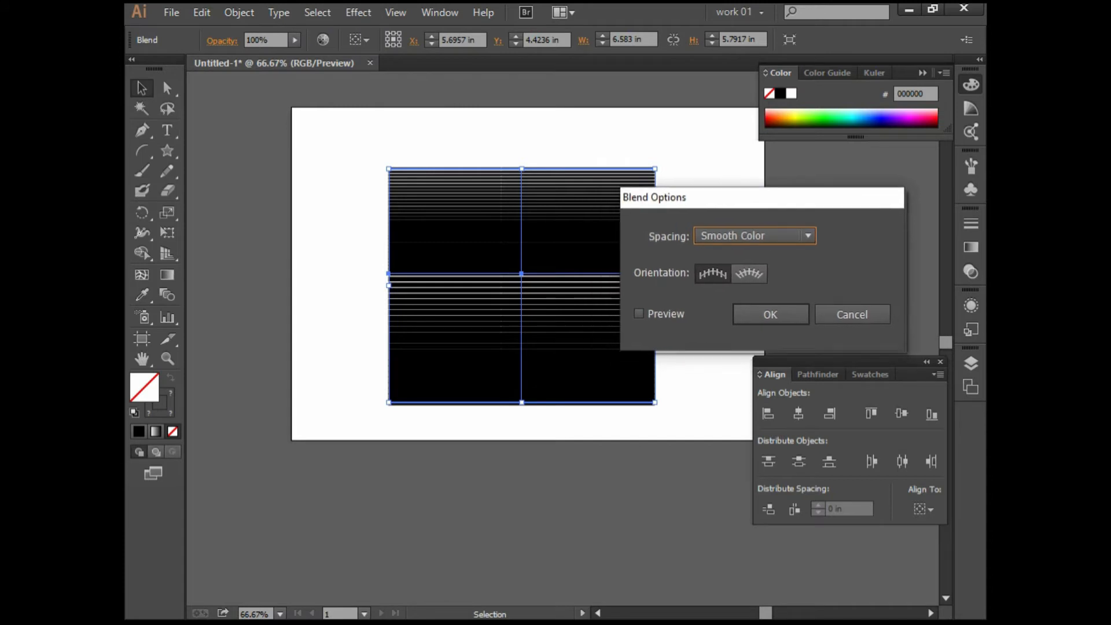
click(639, 314)
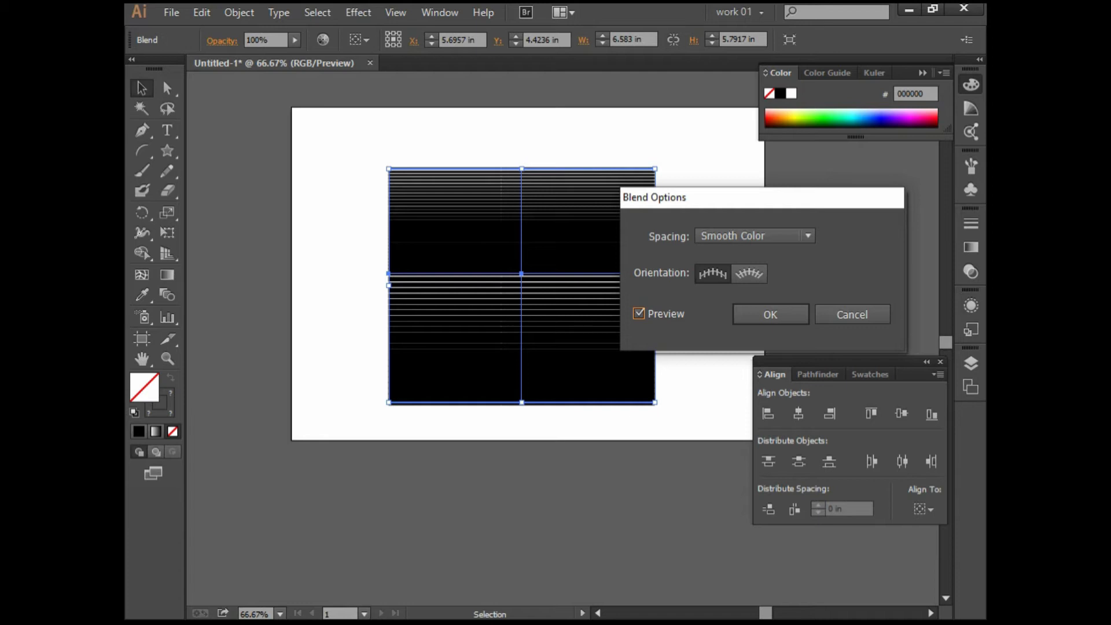
click(754, 236)
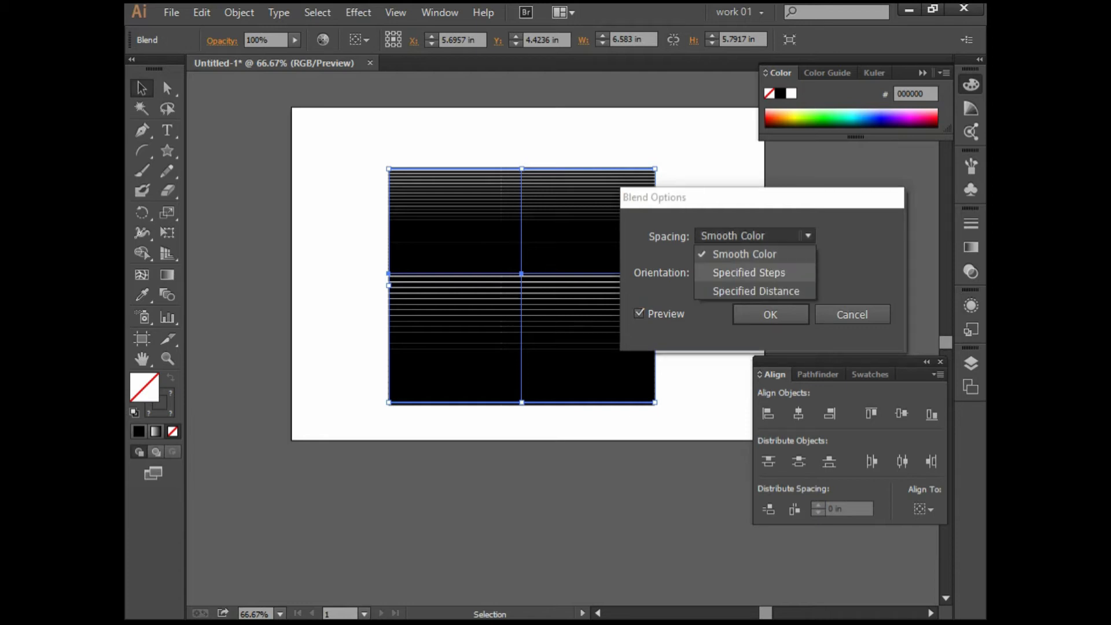
click(749, 273)
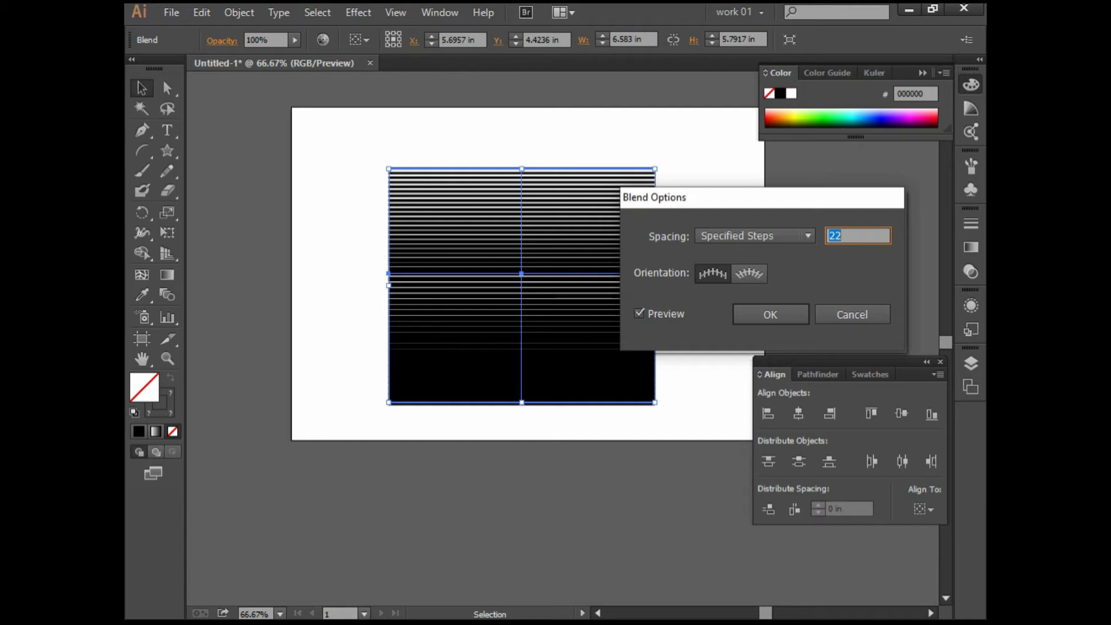
text(5)
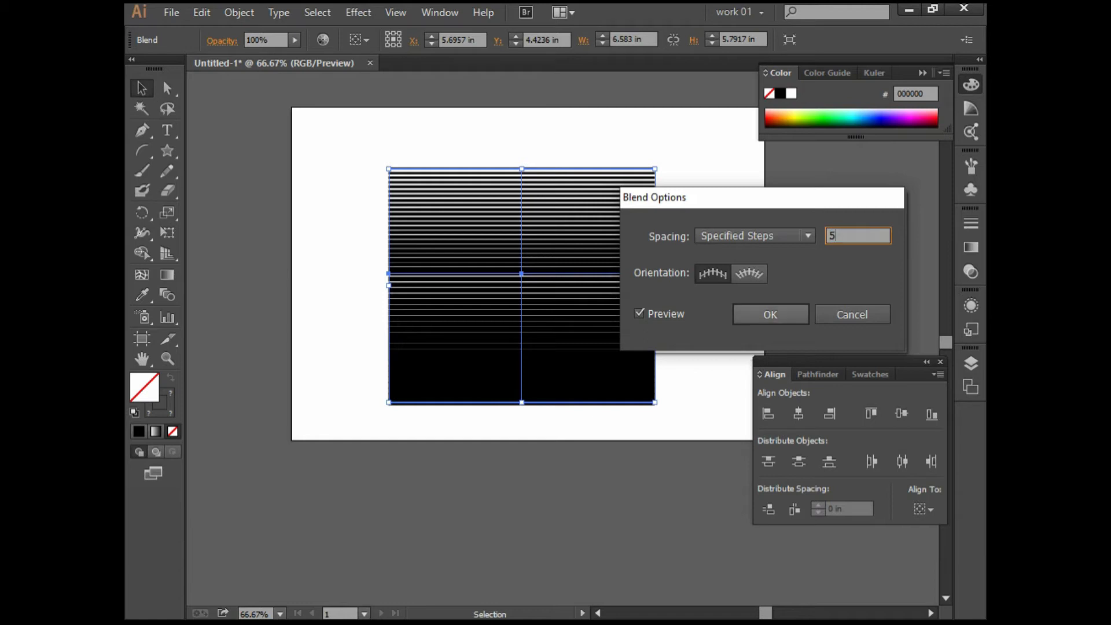
key(Return)
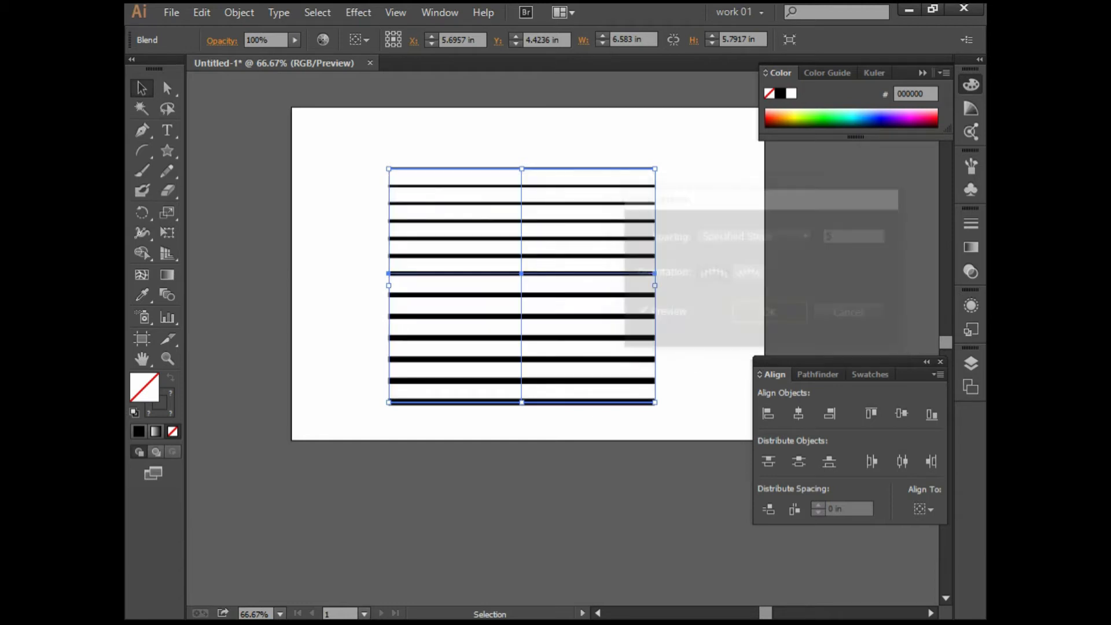
key(ctrl+shift+a)
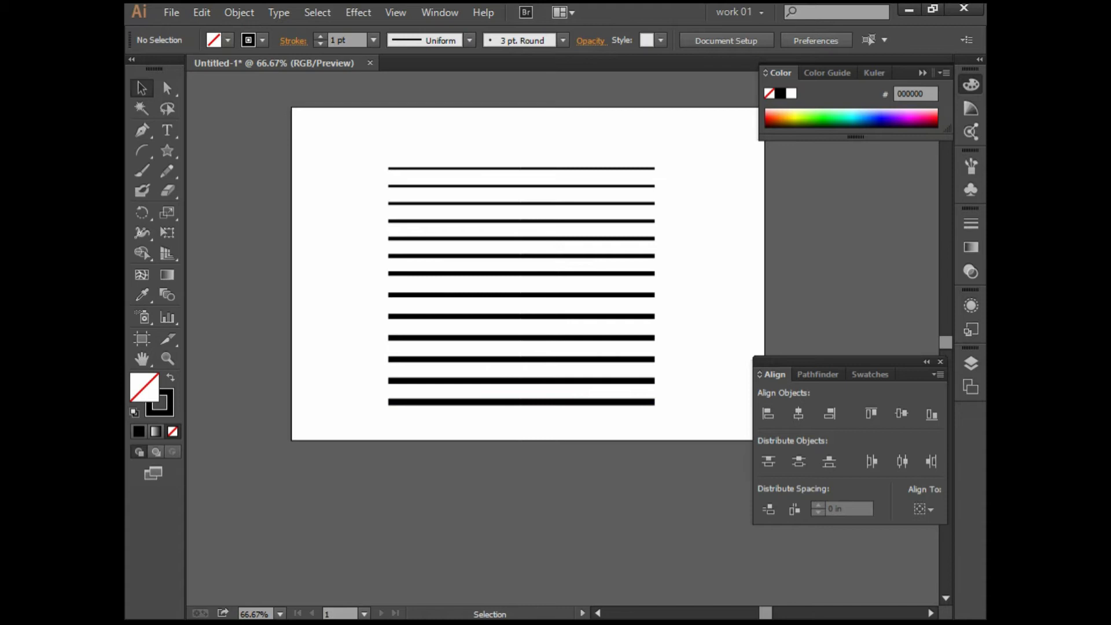
Slant the blended lines by moving the left-end anchor points of the three key lines straight down together
drag(332, 158, 658, 431)
key(a)
drag(388, 168, 448, 423)
key(space)
click(340, 122)
drag(387, 135, 388, 210)
click(141, 88)
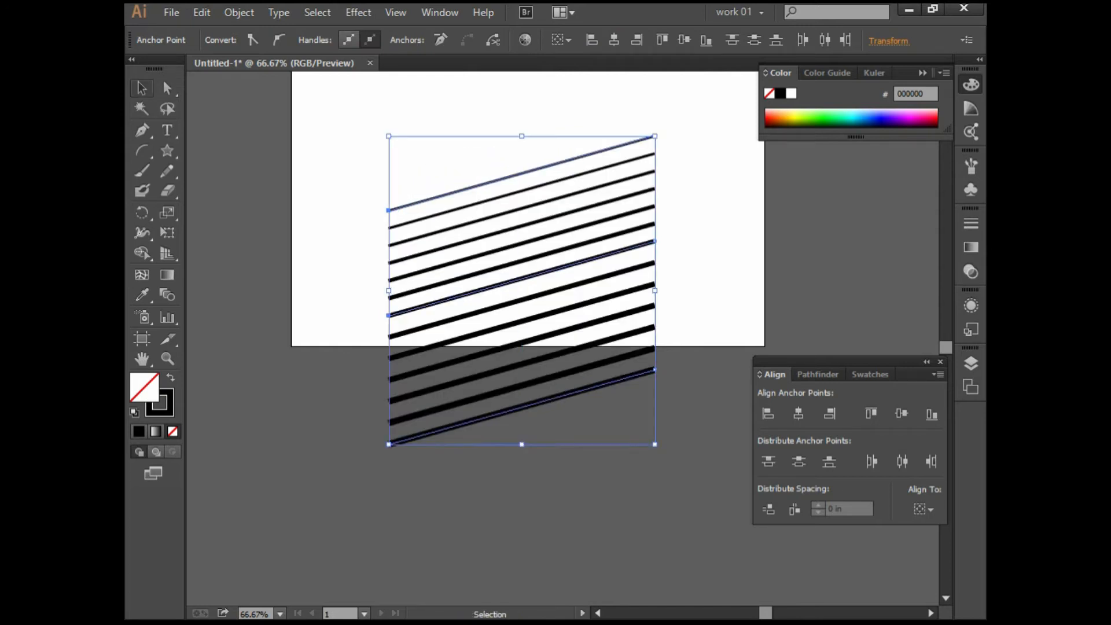
Move the slanted line blend straight up until its lower edge meets the artboard's bottom edge, and deselect it
key(ctrl+minus)
key(space)
drag(397, 151, 385, 213)
drag(477, 243, 478, 183)
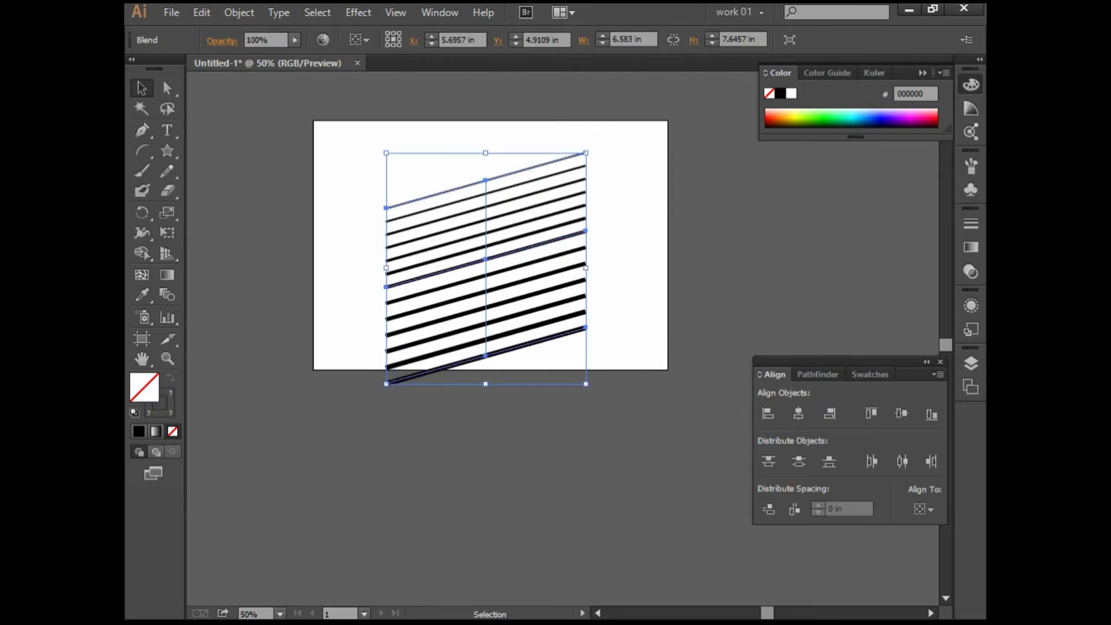
drag(486, 259, 485, 244)
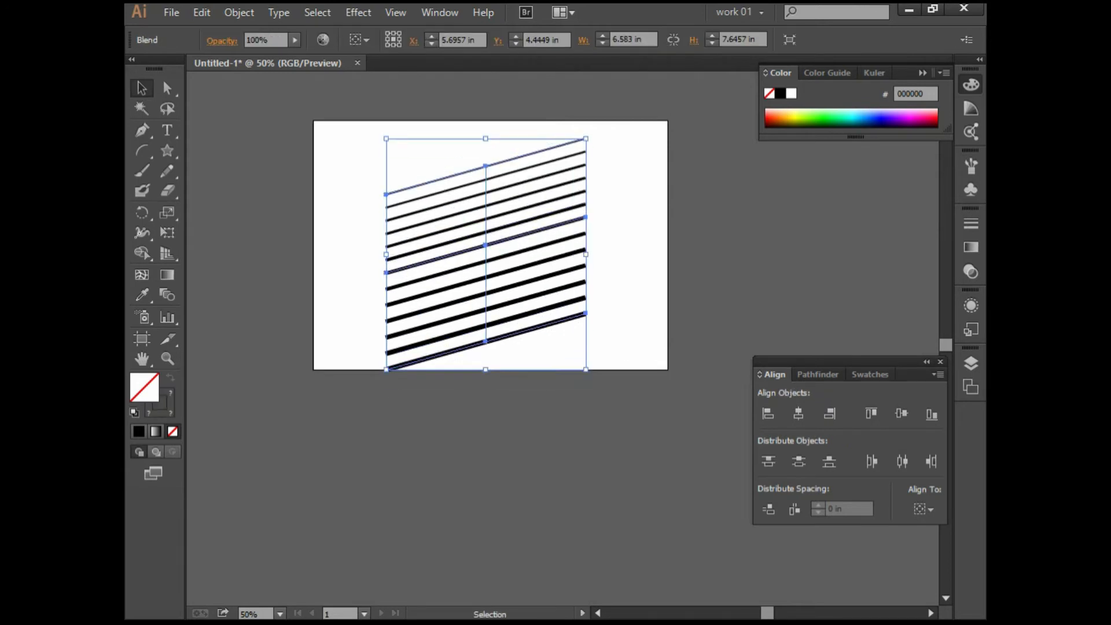
key(ctrl+shift+a)
Delete the slanted line blend from the artboard
scroll(502, 332, up, 1)
drag(502, 333, 489, 352)
drag(294, 127, 596, 370)
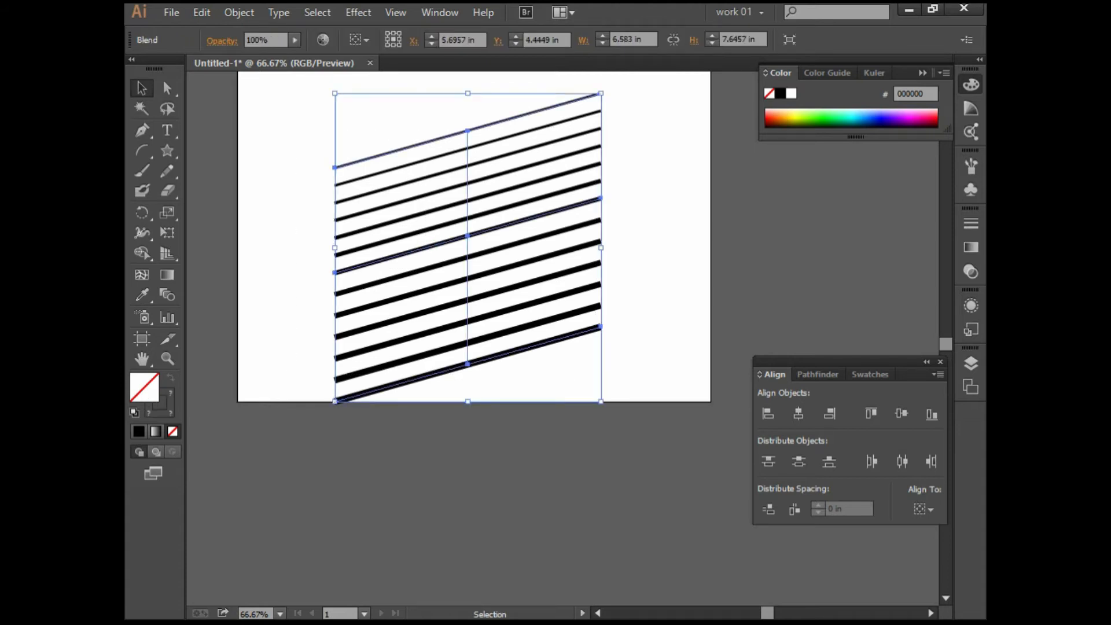
scroll(474, 249, up, 2)
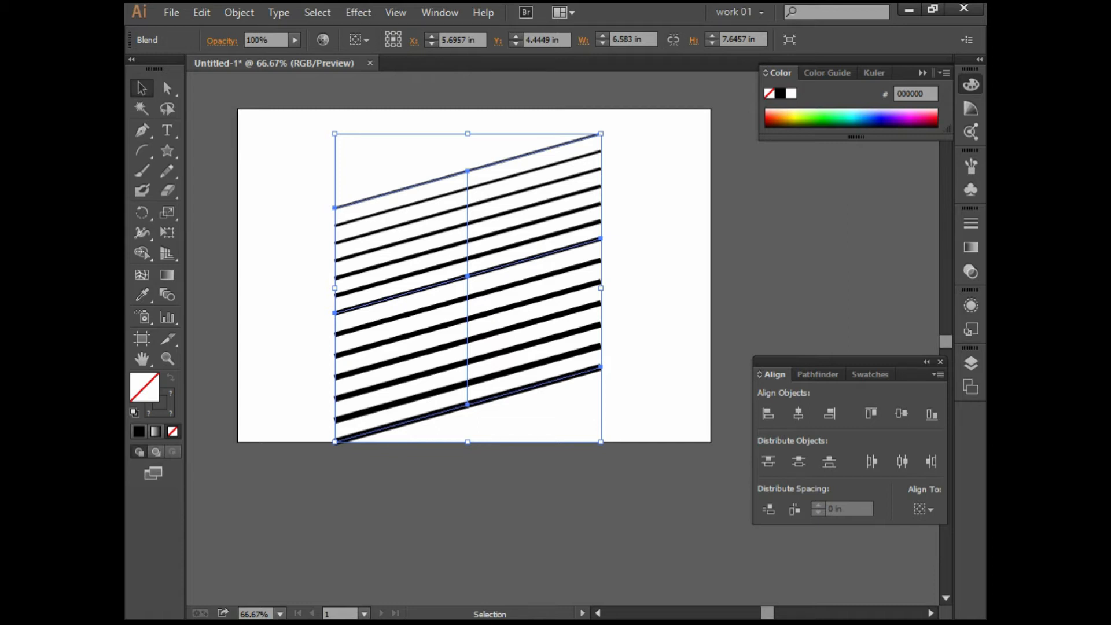
key(Delete)
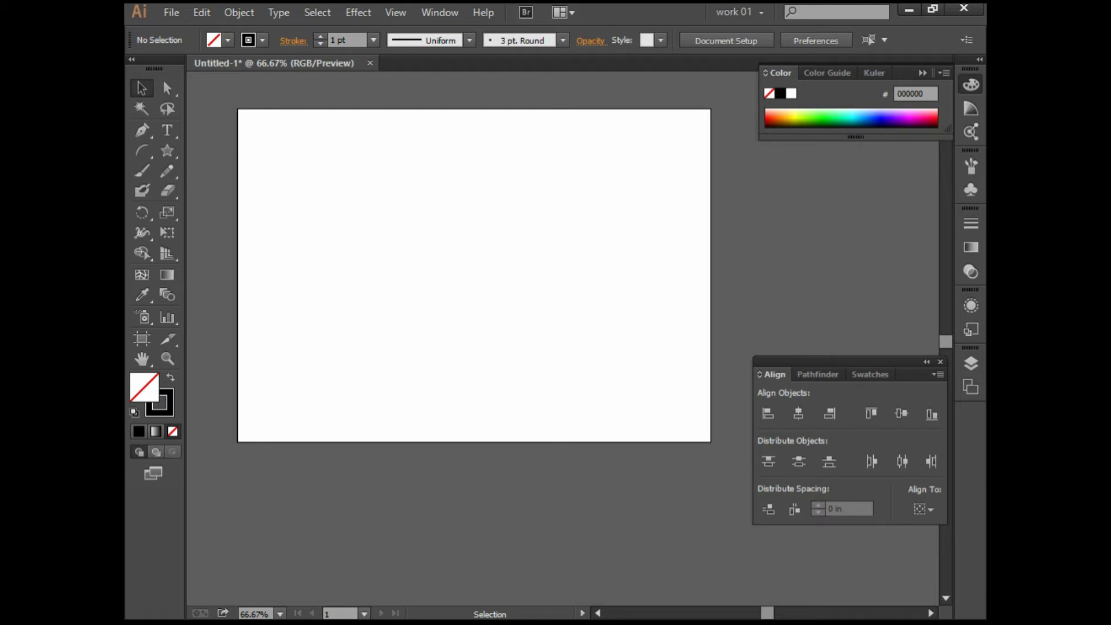
Draw a small upright five-pointed star in the upper part of the empty artboard
click(167, 150)
drag(424, 176, 454, 195)
key(v)
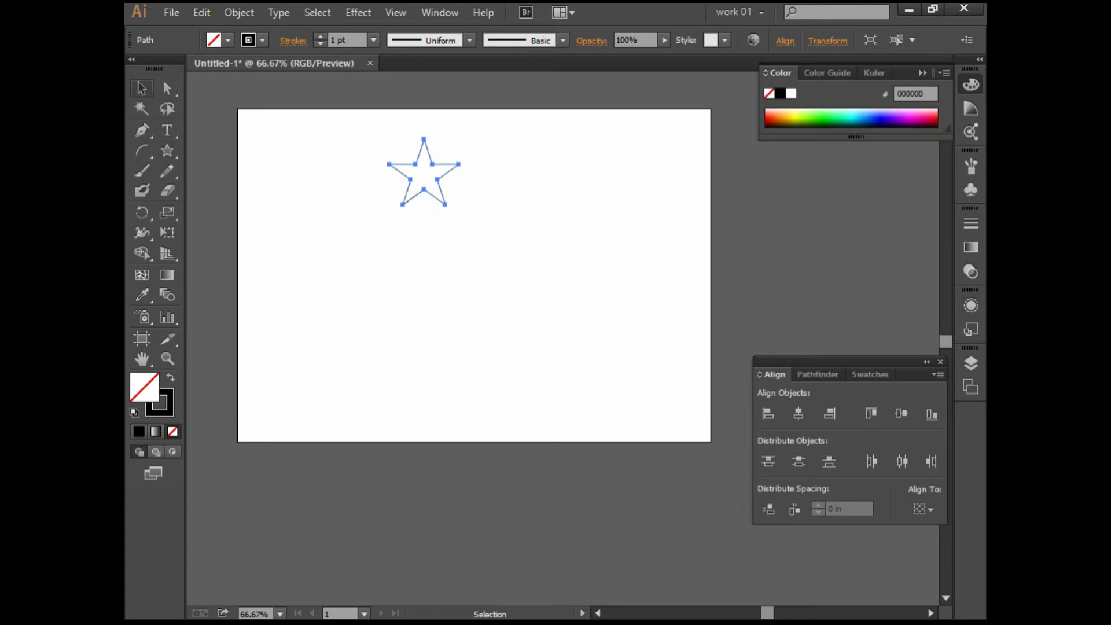
Give the star a light orange stroke (FFC67F) with no fill and deselect it
key(ctrl+=)
key(ctrl+=)
key(ctrl+=)
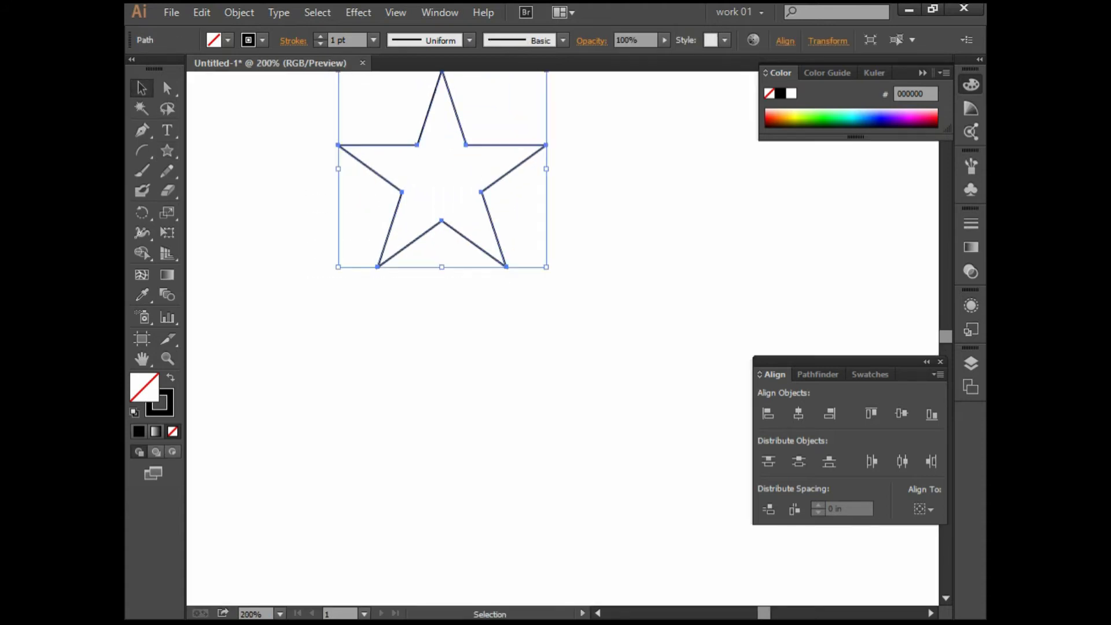
click(798, 113)
key(ctrl+z)
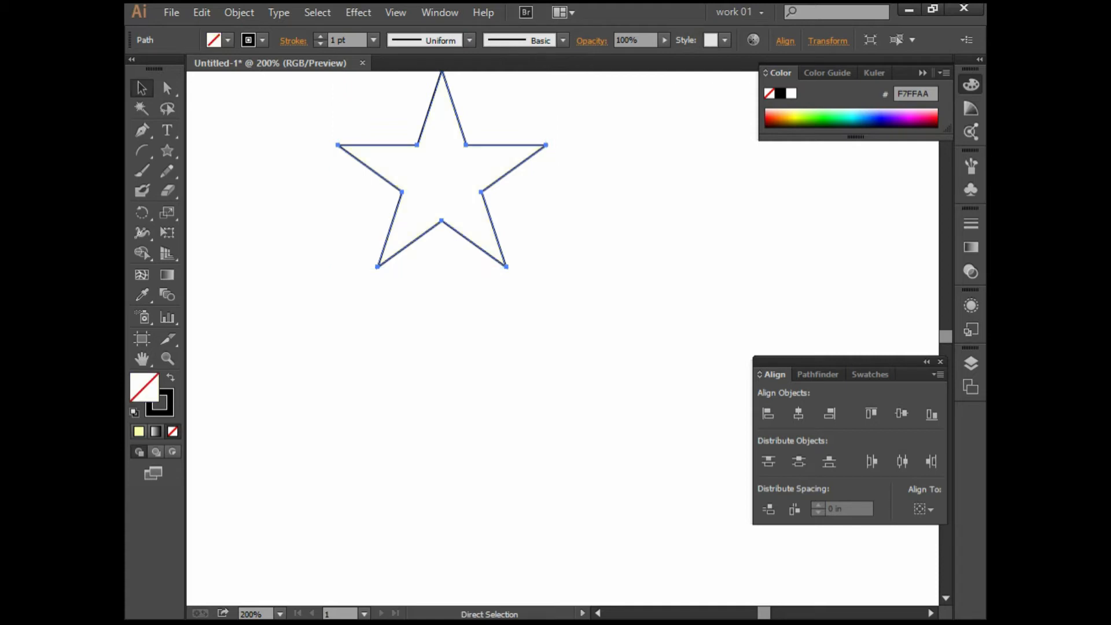
key(x)
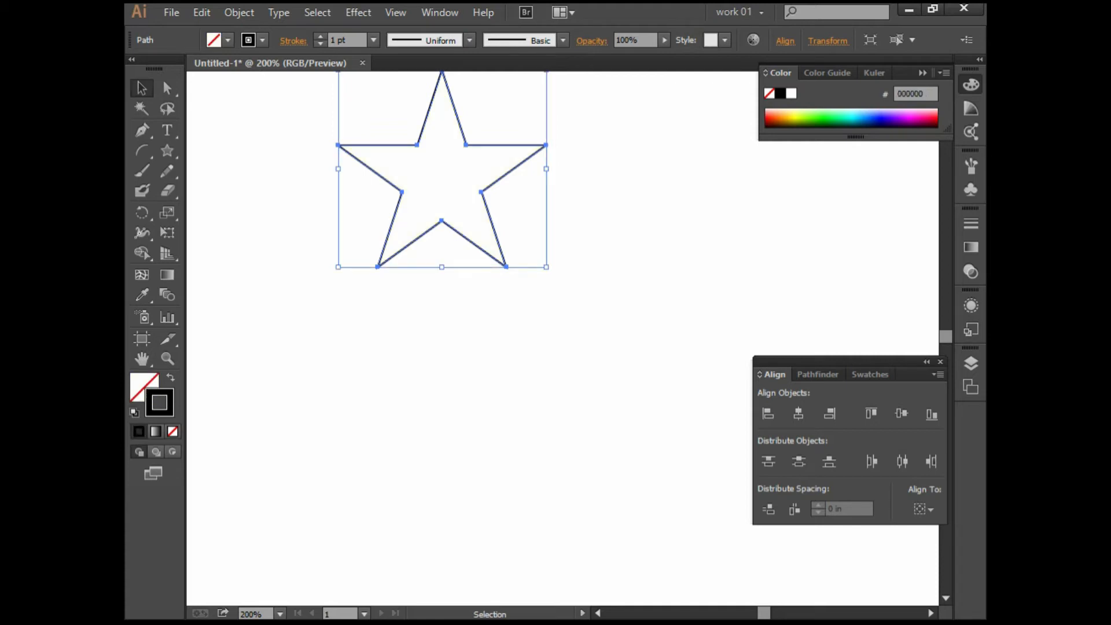
click(780, 114)
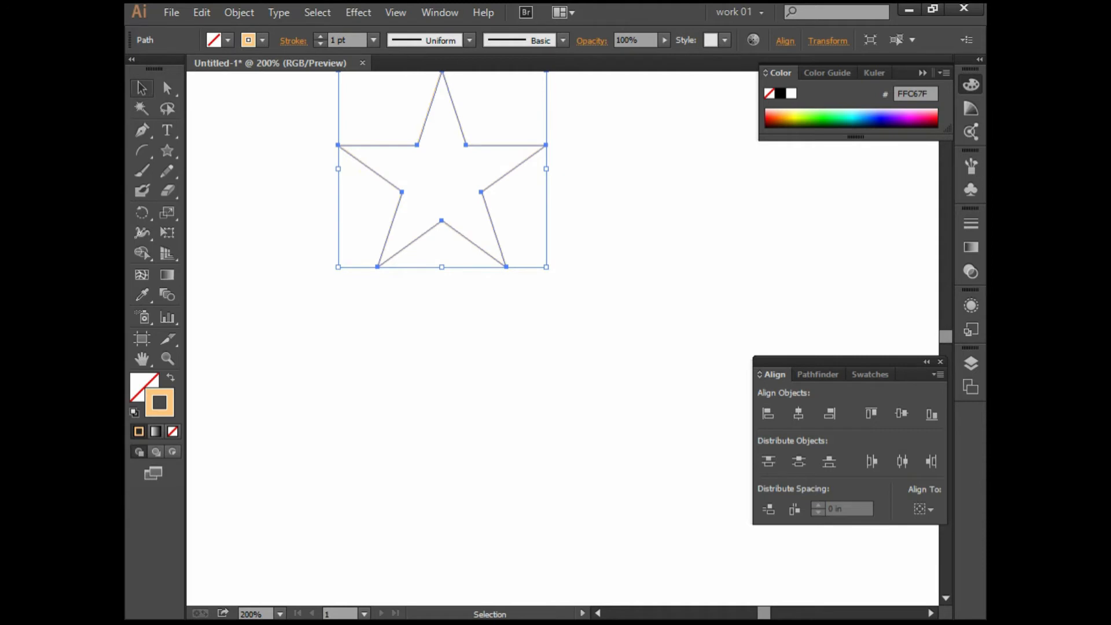
click(478, 206)
scroll(478, 206, down, 2)
scroll(487, 213, down, 1)
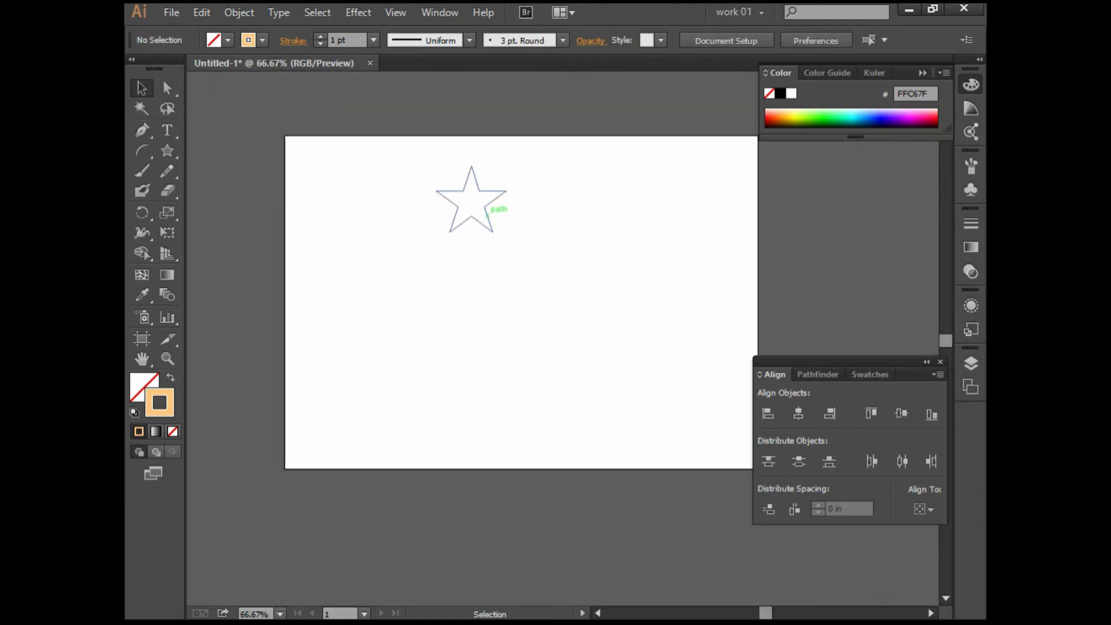
Create a copy of the star rotated 40° about a point just below its lower points
click(488, 215)
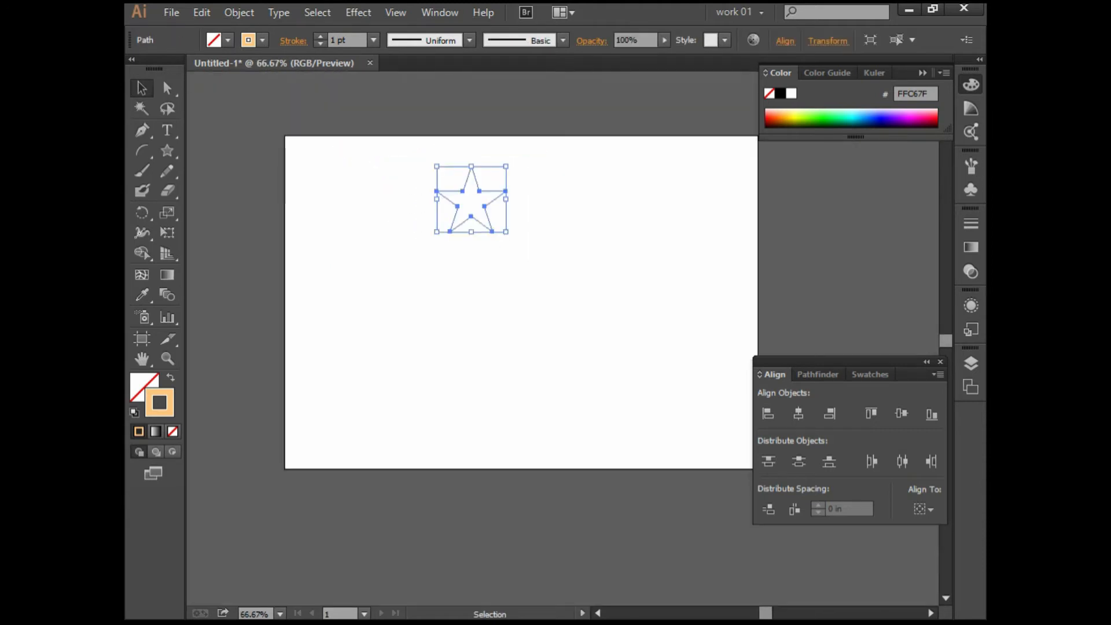
key(r)
scroll(467, 231, up, 1)
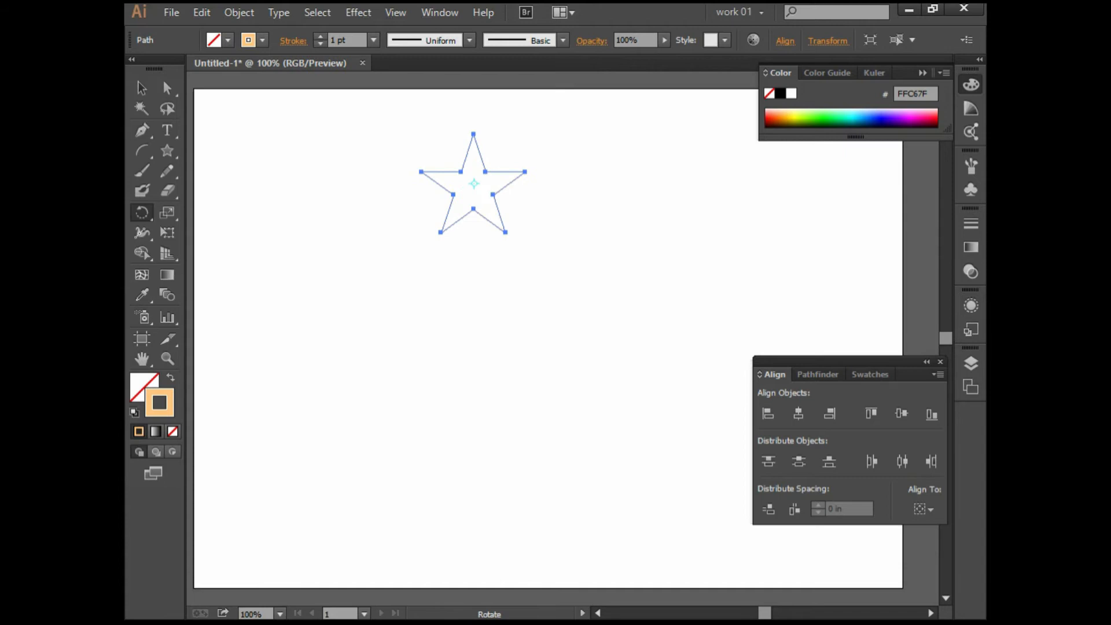
key(alt)
alt+click(476, 255)
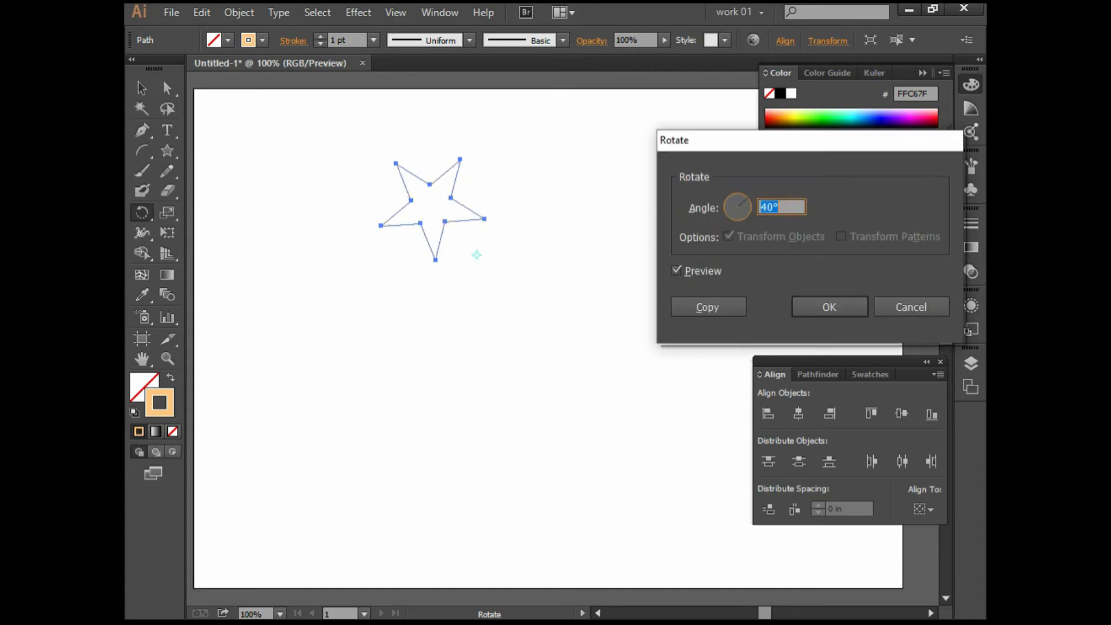
click(708, 306)
Repeat the rotated copy until the stars form a complete ring around the rotation point
key(ctrl)
key(ctrl+d)
key(ctrl+d)
key(ctrl+d)
key(ctrl+d)
key(ctrl+d)
key(ctrl+d)
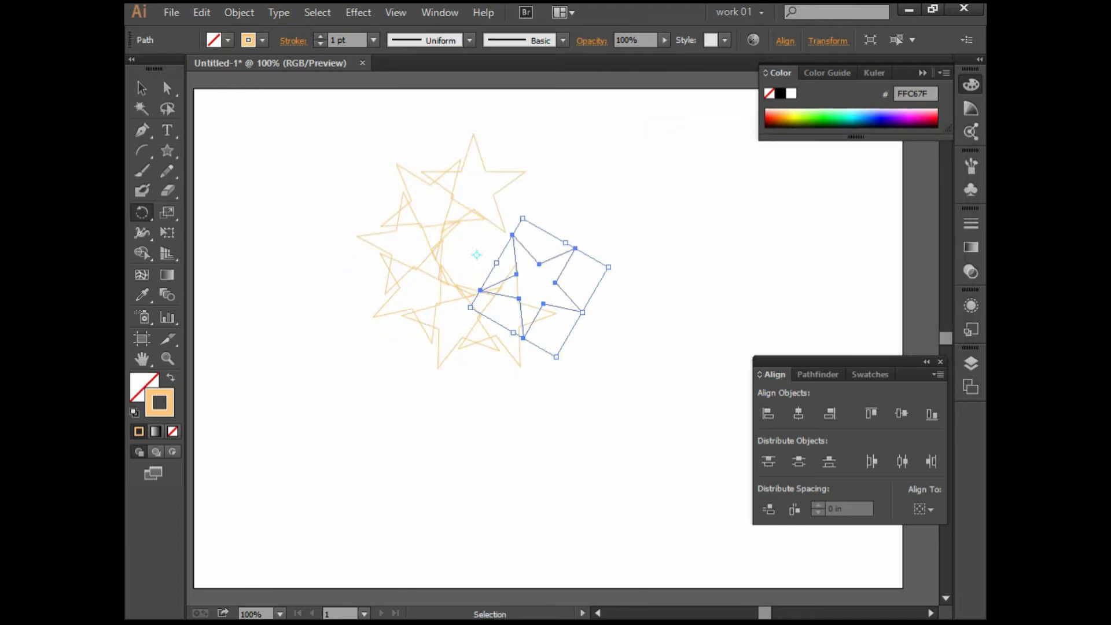
key(ctrl+d)
key(ctrl+d)
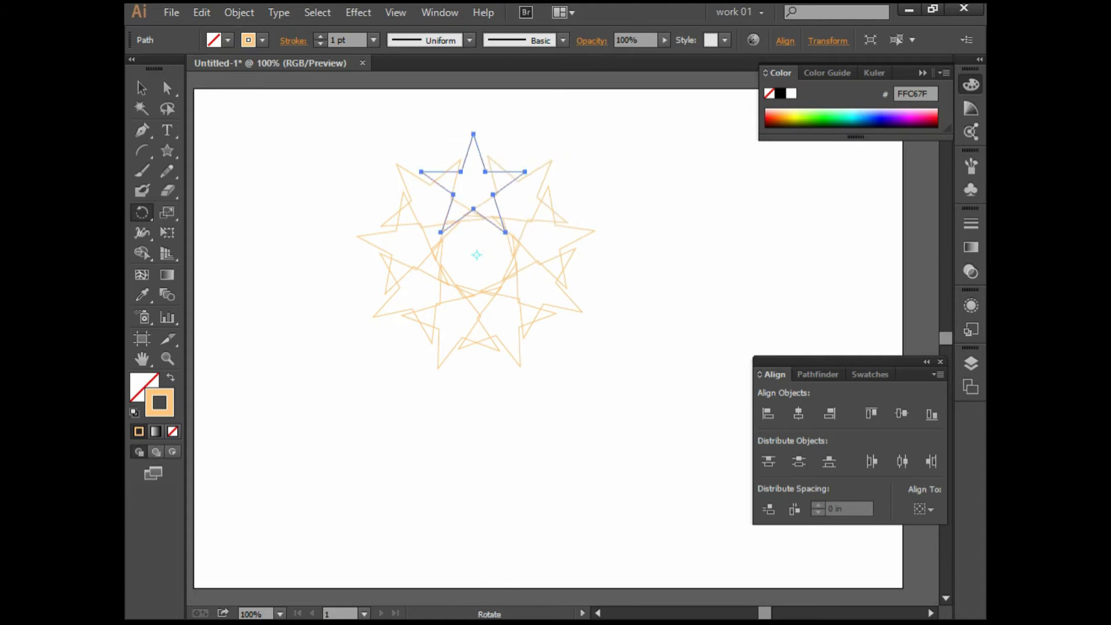
Select all the stars in the ring and make a blend from them
key(ctrl)
key(ctrl+=)
key(ctrl+=)
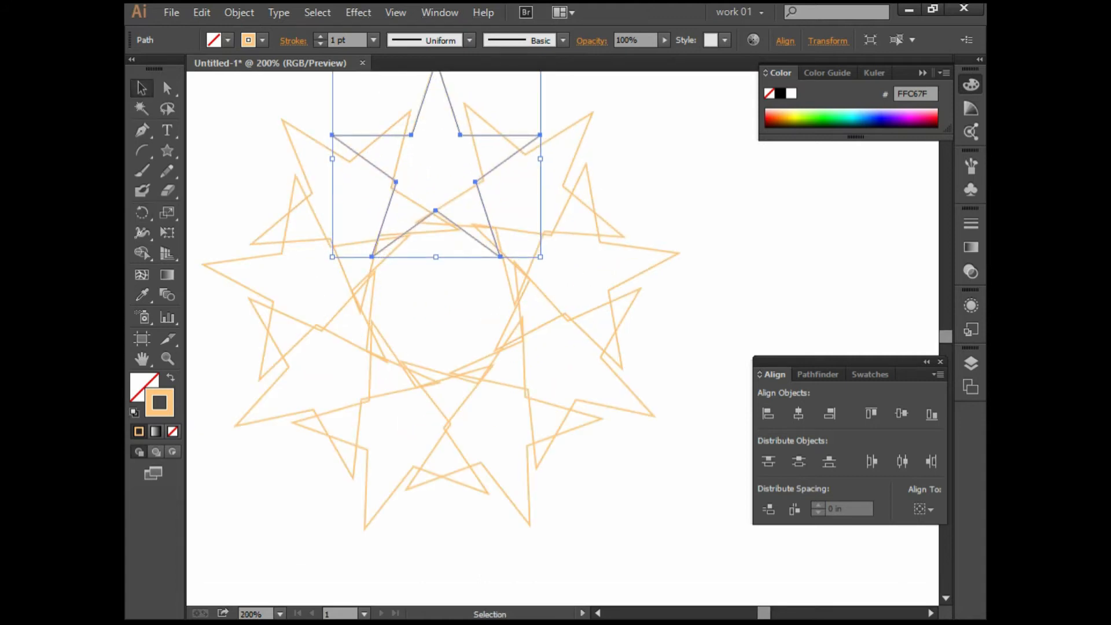
key(ctrl+minus)
key(ctrl+minus)
key(ctrl+minus)
drag(359, 126, 560, 274)
key(ctrl+plus)
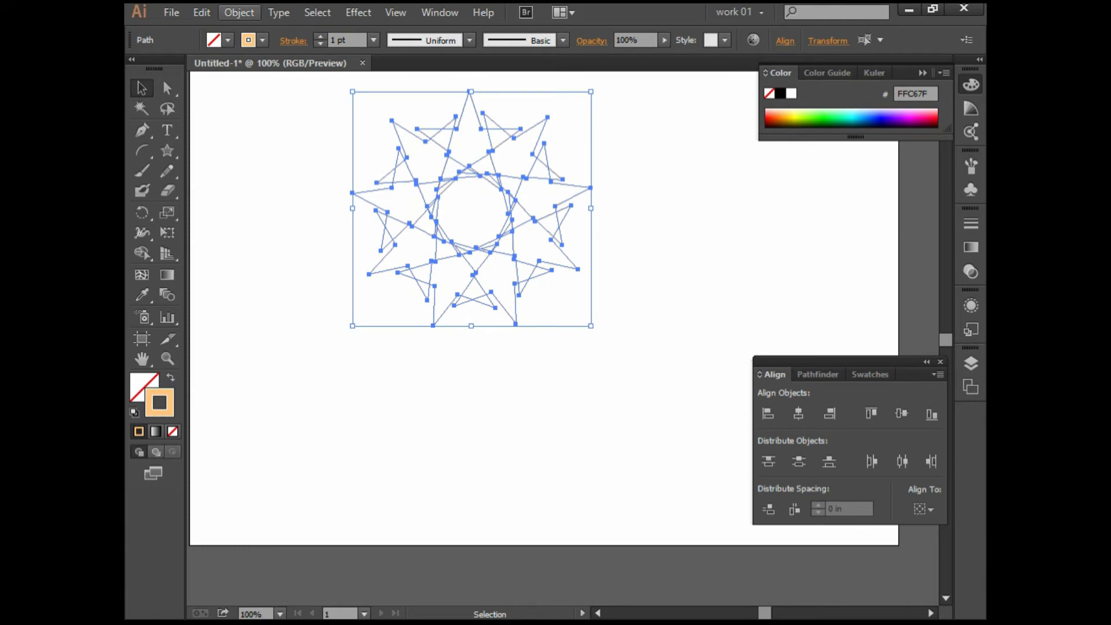
click(239, 12)
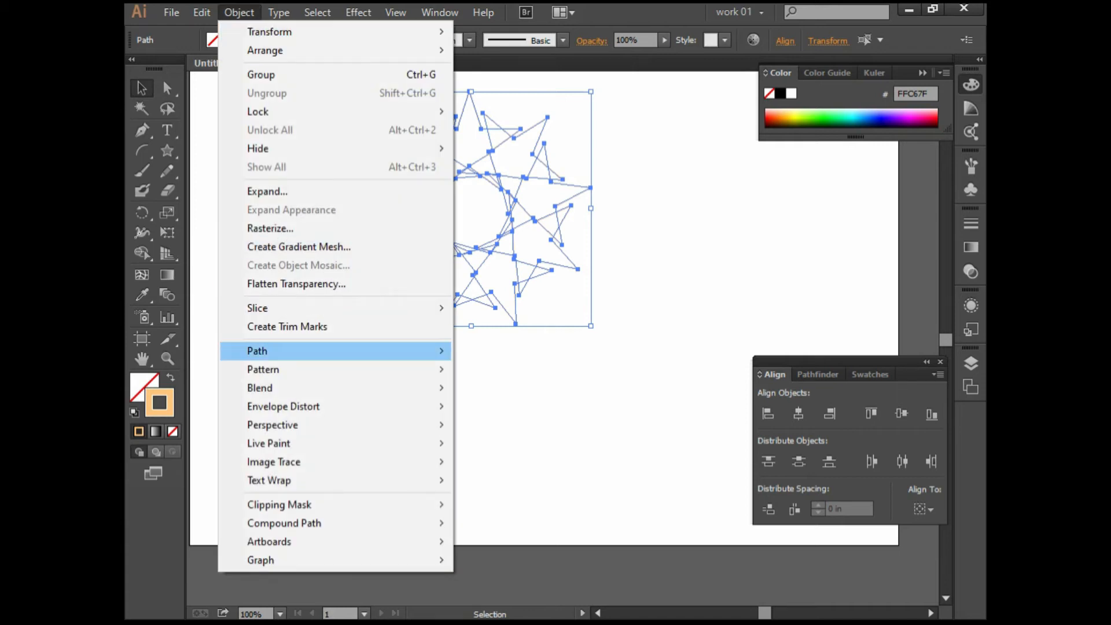
mouse_move(261, 388)
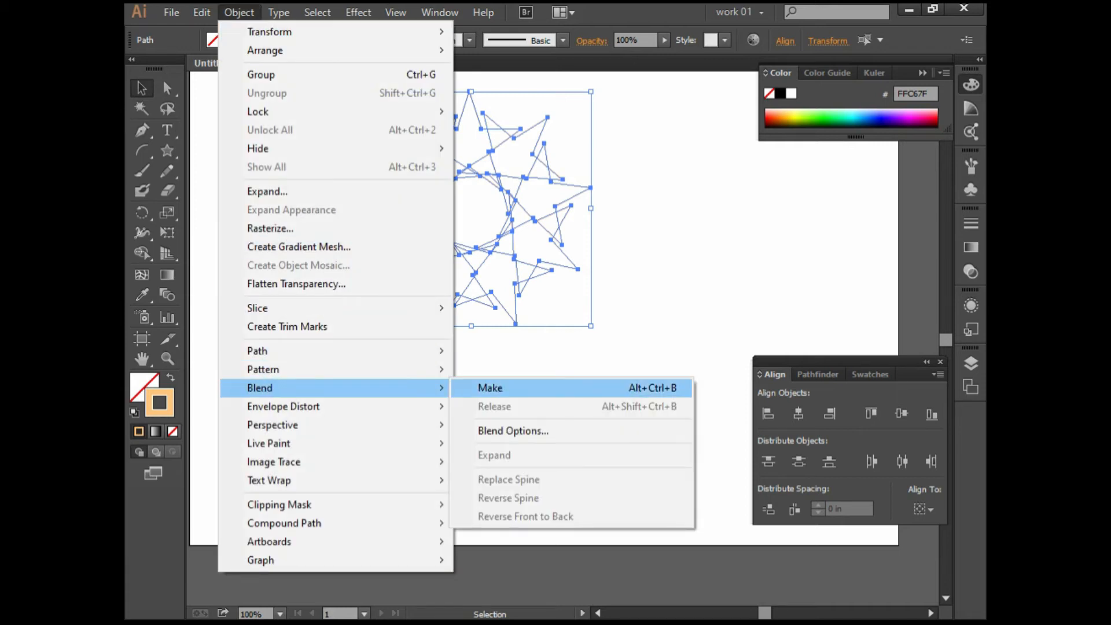
click(492, 388)
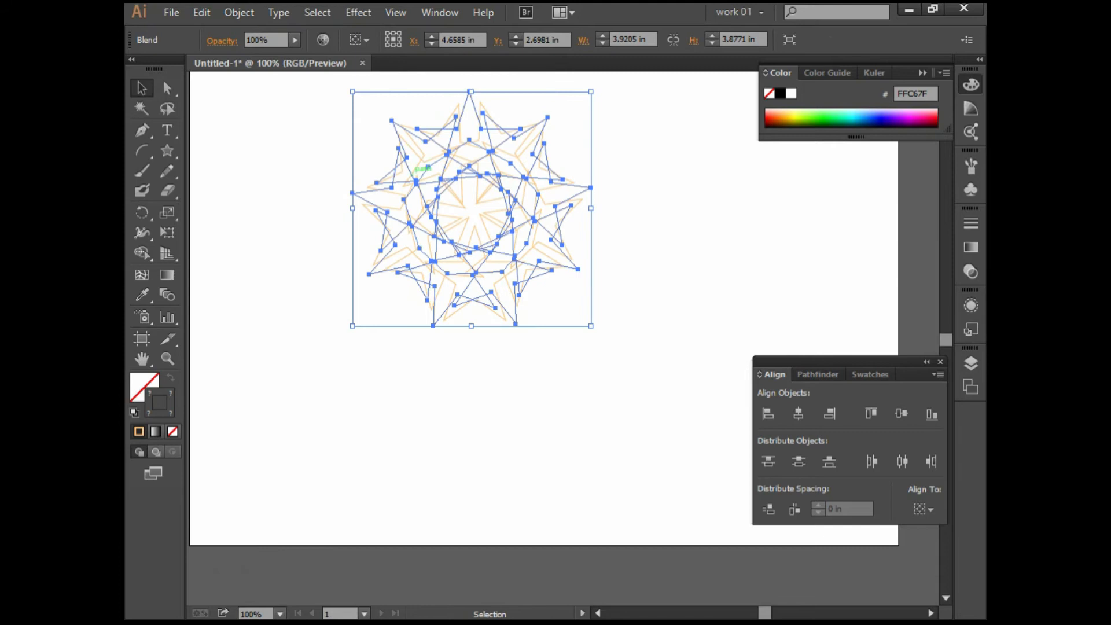
scroll(463, 159, up, 1)
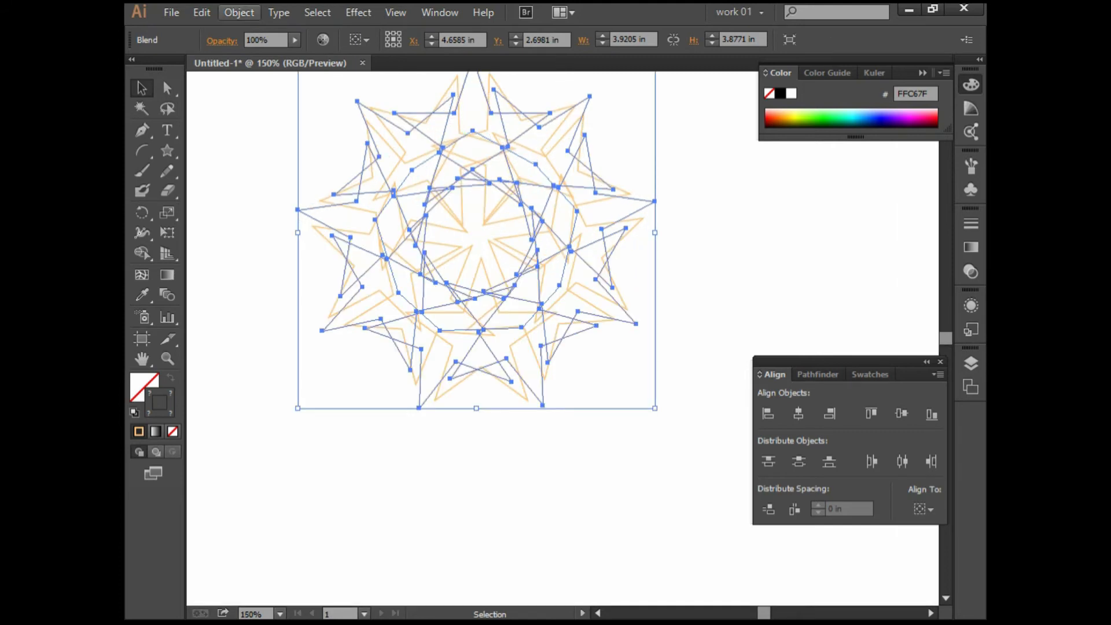
Set the blend's spacing to Specified Steps with 4 steps and turn on the preview
click(239, 13)
mouse_move(261, 388)
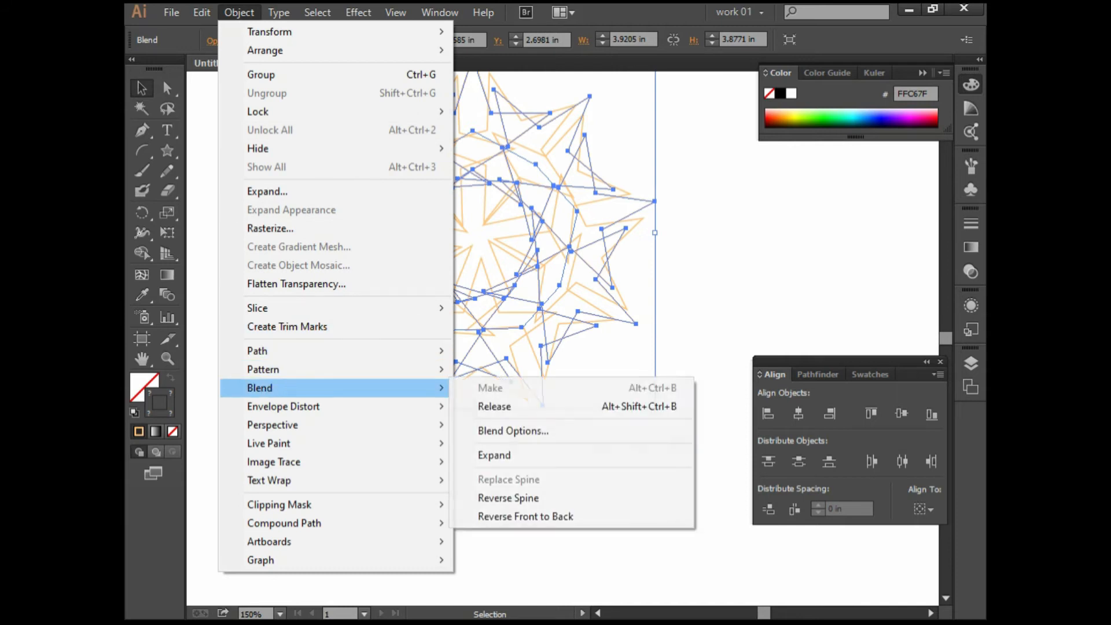
click(513, 431)
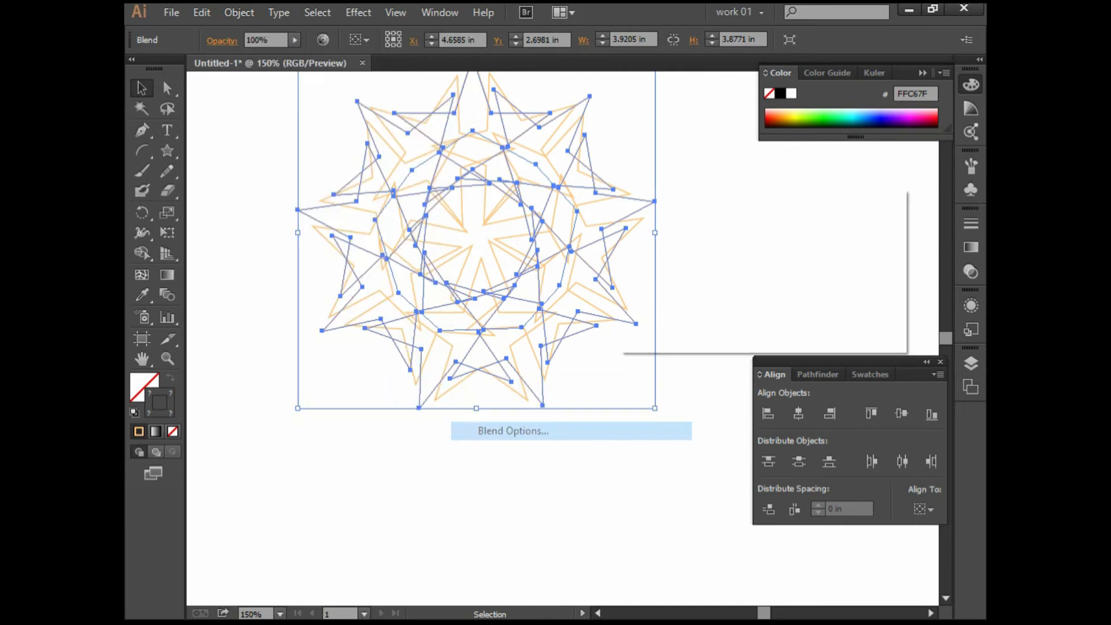
click(753, 236)
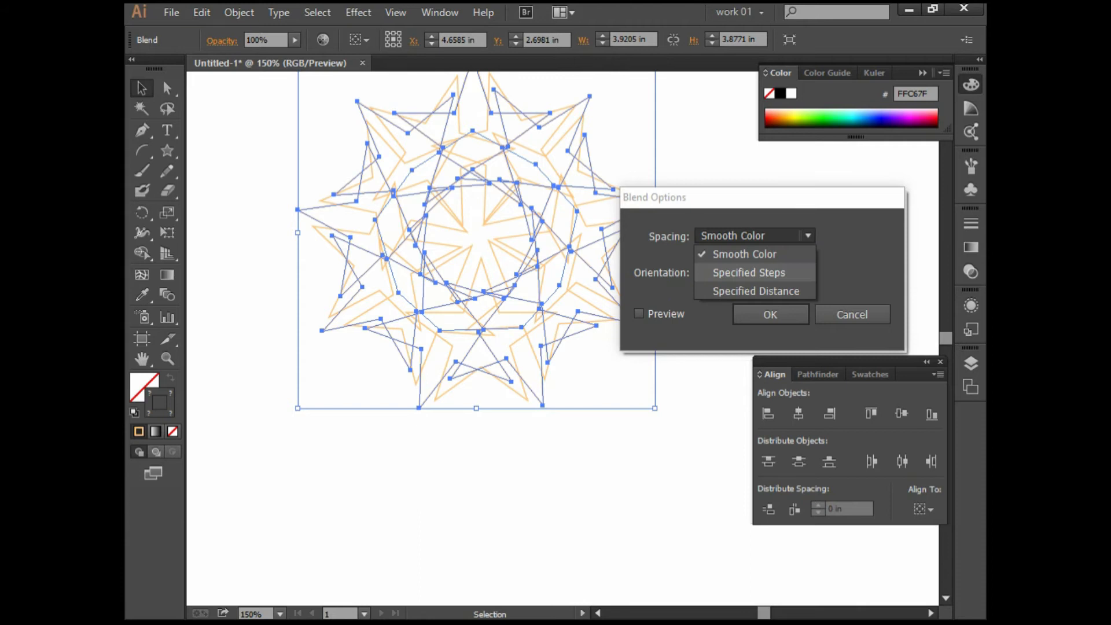
click(749, 272)
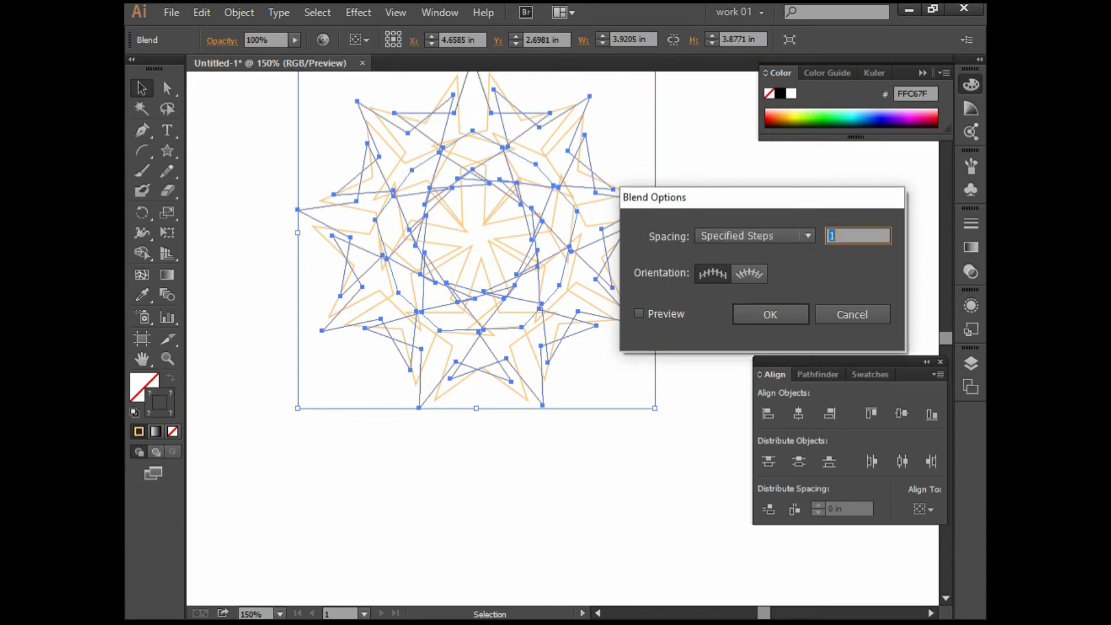
key(Up)
click(639, 314)
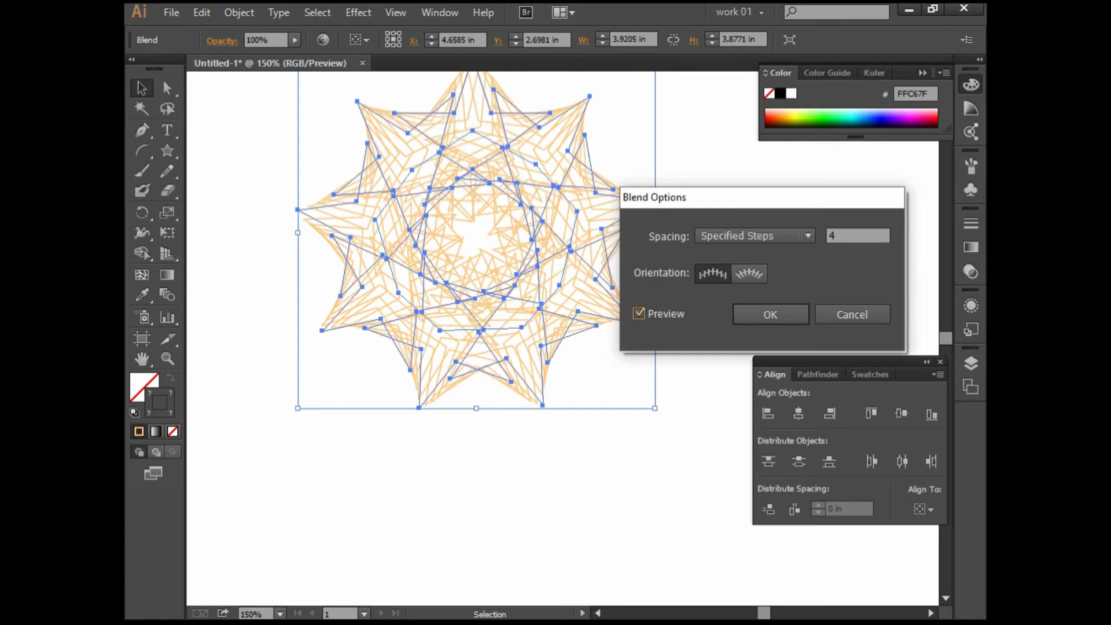
Increase the blend to 14 specified steps and apply the options
click(857, 236)
key(Up)
key(Up)
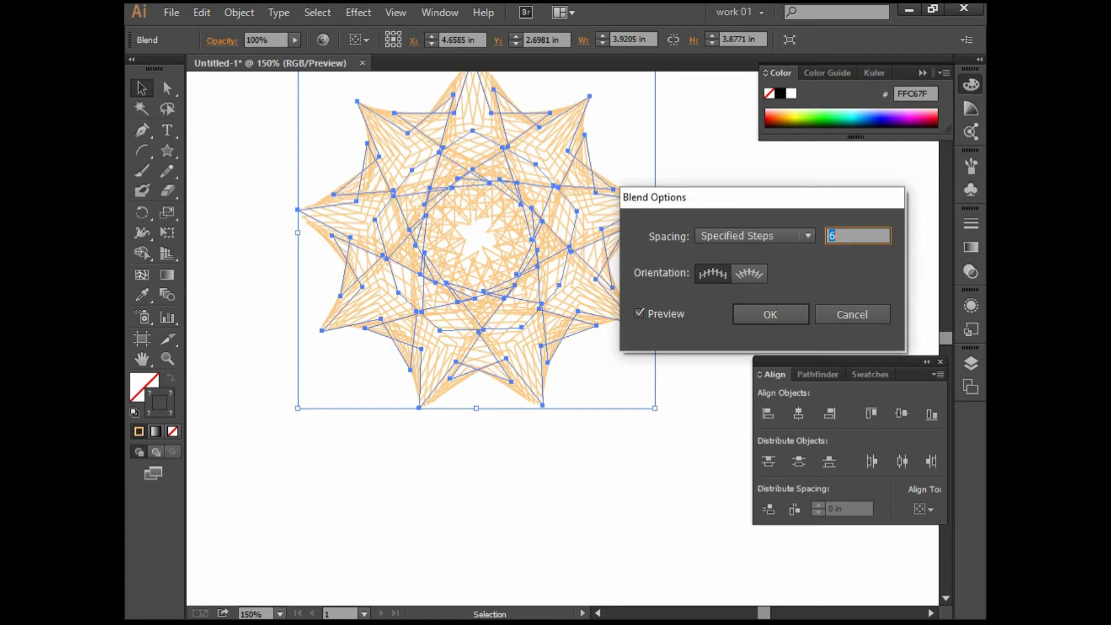
key(Up)
key(Up)
key(Up)
key(Up)
key(Up)
key(Up)
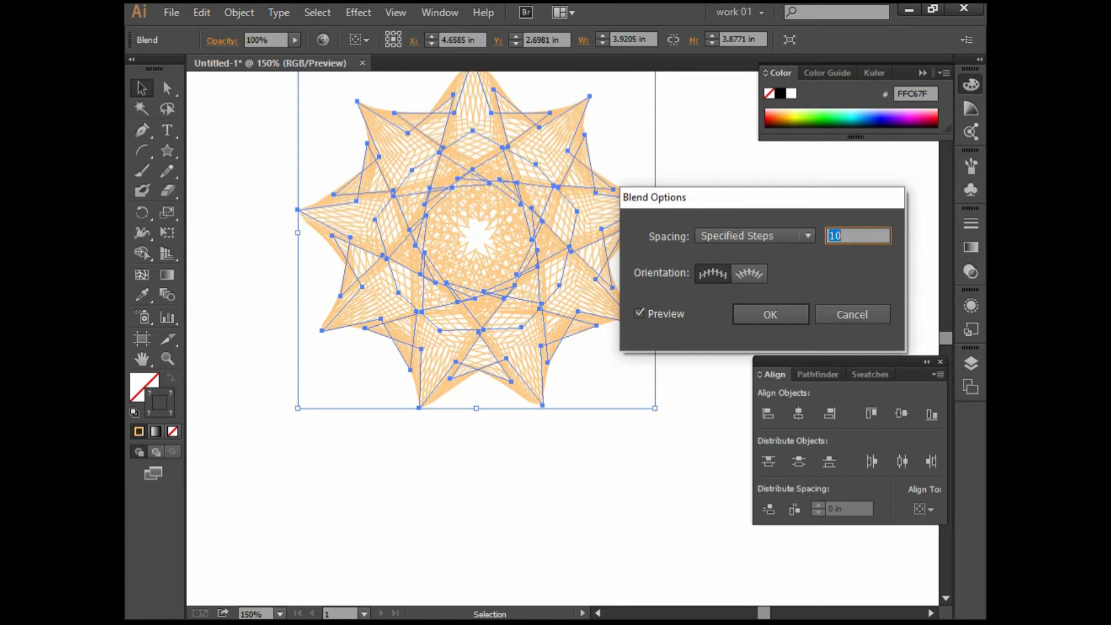
key(Up)
key(Up)
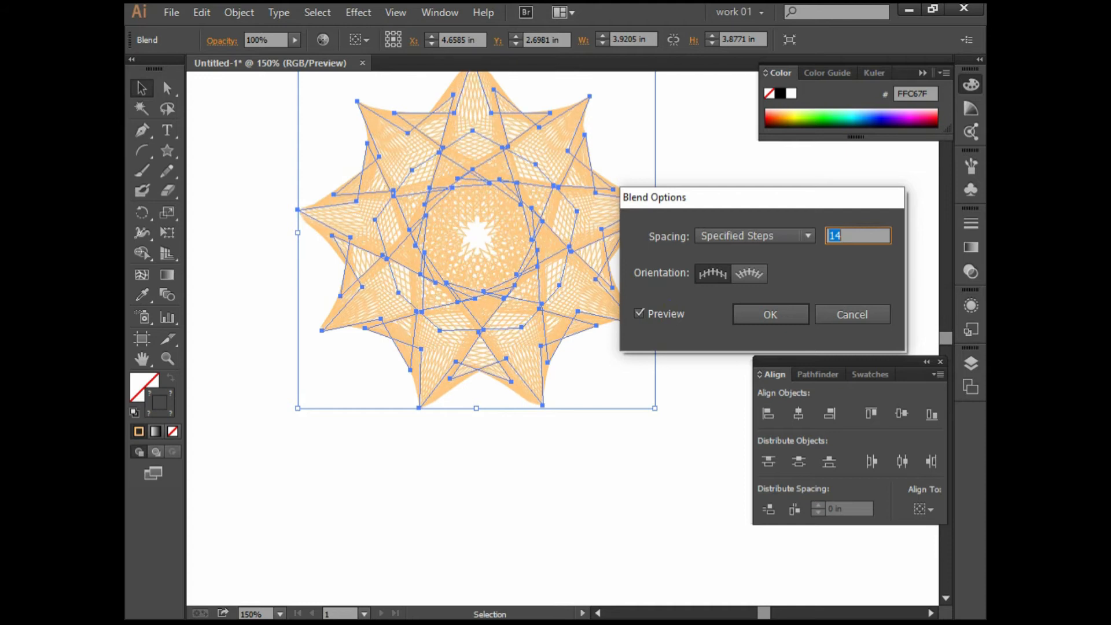
click(770, 314)
Deselect the blend, directly select only its top star, and change that star's stroke to teal
click(694, 269)
scroll(624, 225, down, 1)
drag(638, 211, 546, 319)
scroll(560, 248, down, 1)
key(ctrl+shift+a)
scroll(542, 299, up, 3)
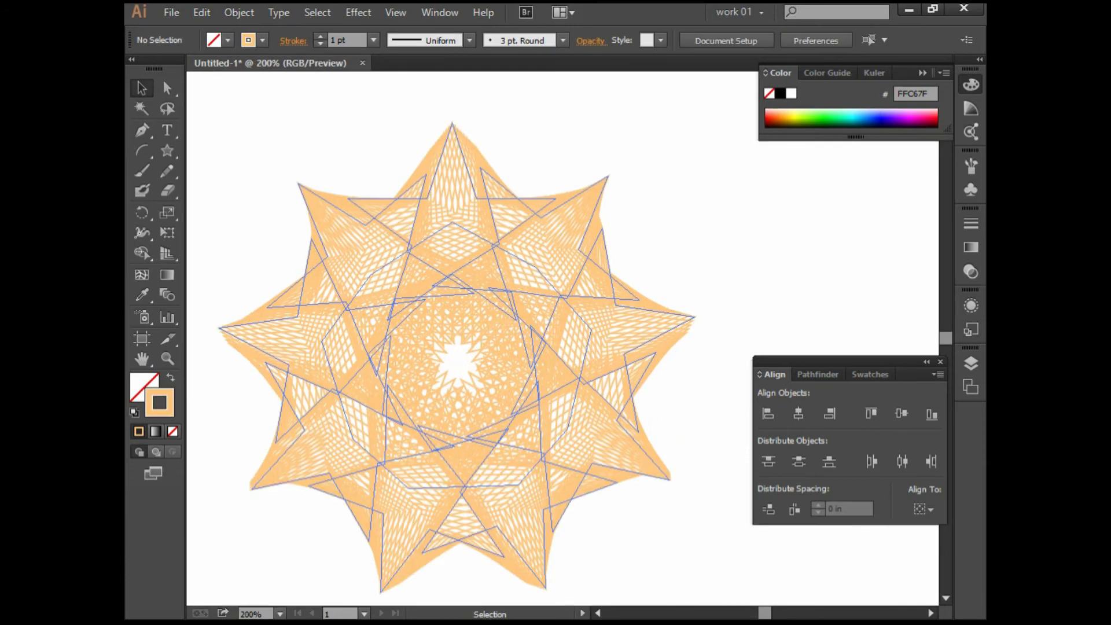
click(167, 88)
drag(427, 103, 490, 152)
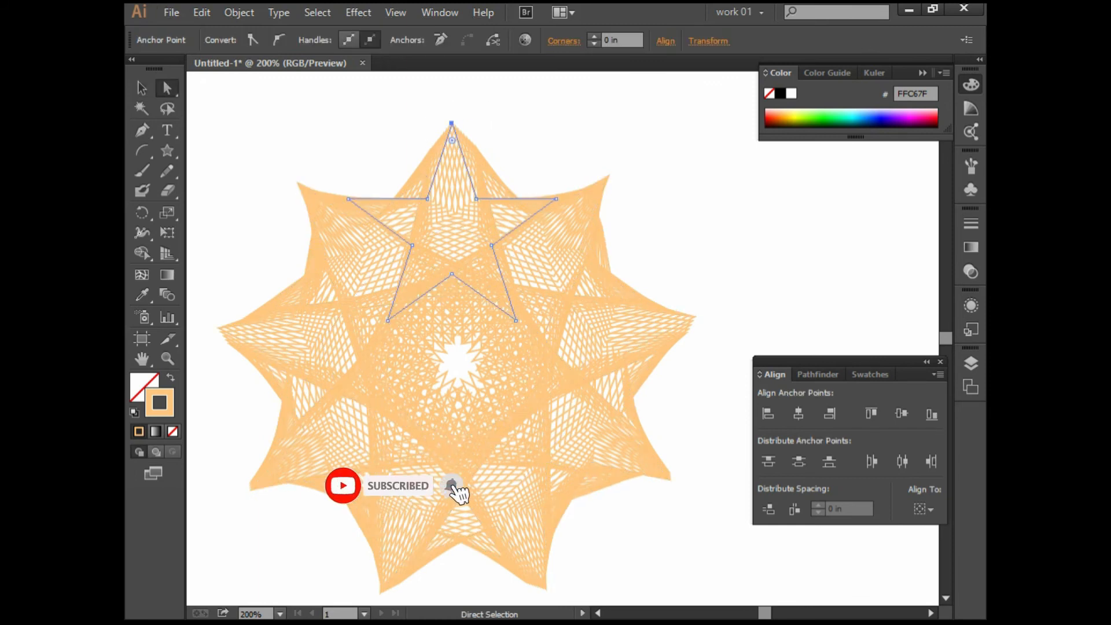
click(846, 122)
Recolor the upper-left star's stroke dark red (BF0021) and the upper-right star's stroke blue-violet
drag(252, 166, 325, 217)
click(933, 120)
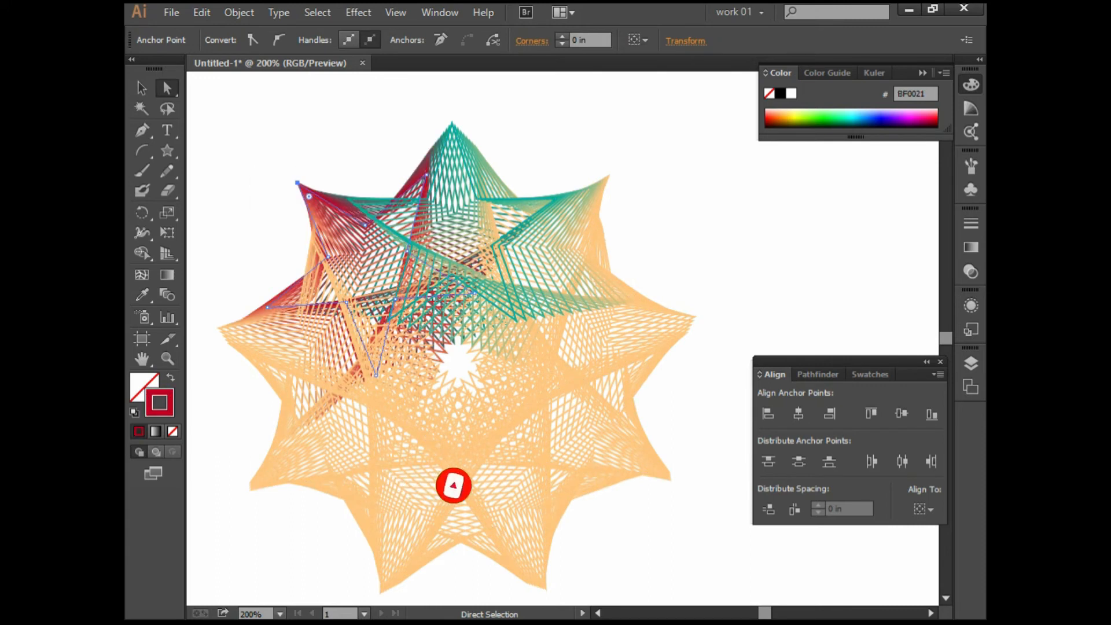
drag(583, 151, 628, 186)
click(895, 120)
Recolor the right star's stroke green (00AA70) and the lower-right star's stroke orange
drag(680, 290, 739, 349)
click(841, 120)
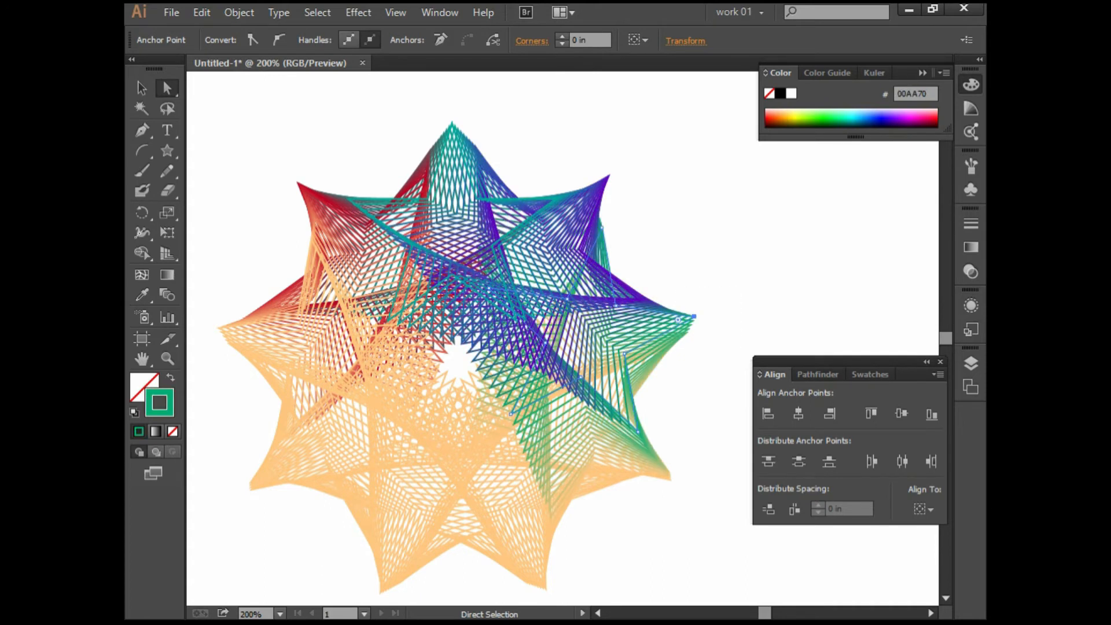
scroll(456, 357, down, 3)
drag(650, 389, 688, 417)
click(814, 121)
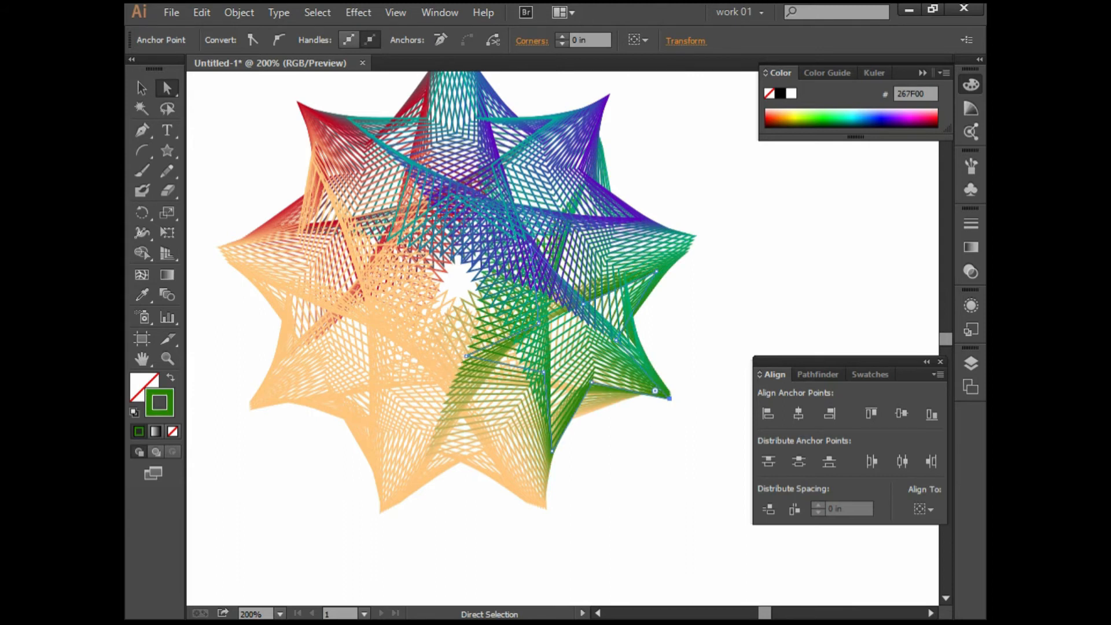
click(777, 120)
Recolor the right-hand bottom star violet (5400FF), the left-hand bottom star yellow-green, and the lower-left star bright green
drag(521, 533, 561, 481)
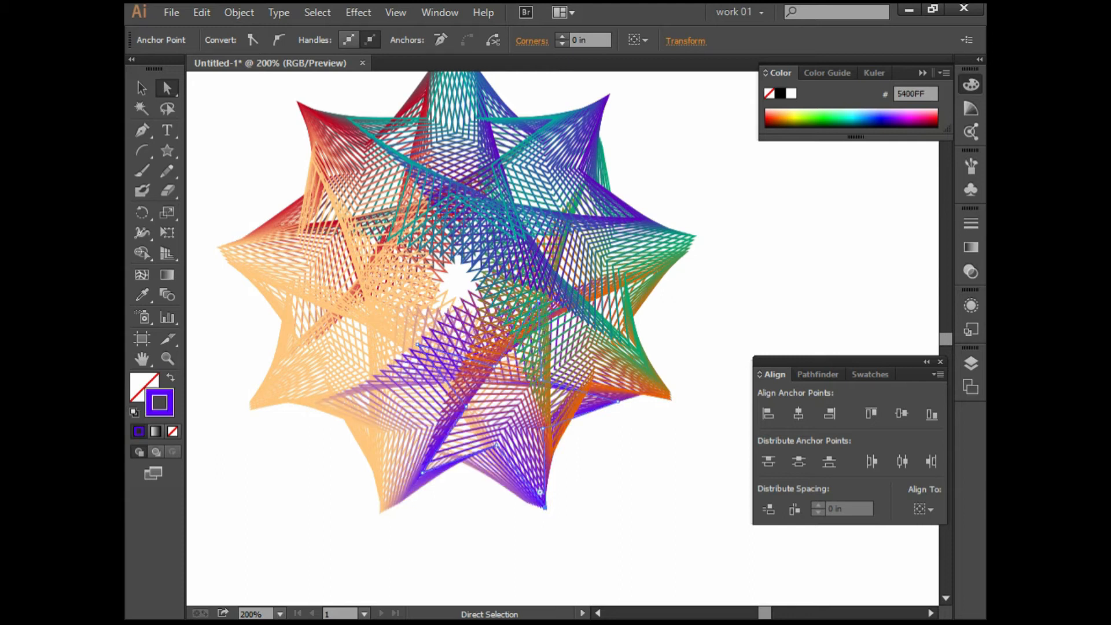
drag(335, 476, 390, 529)
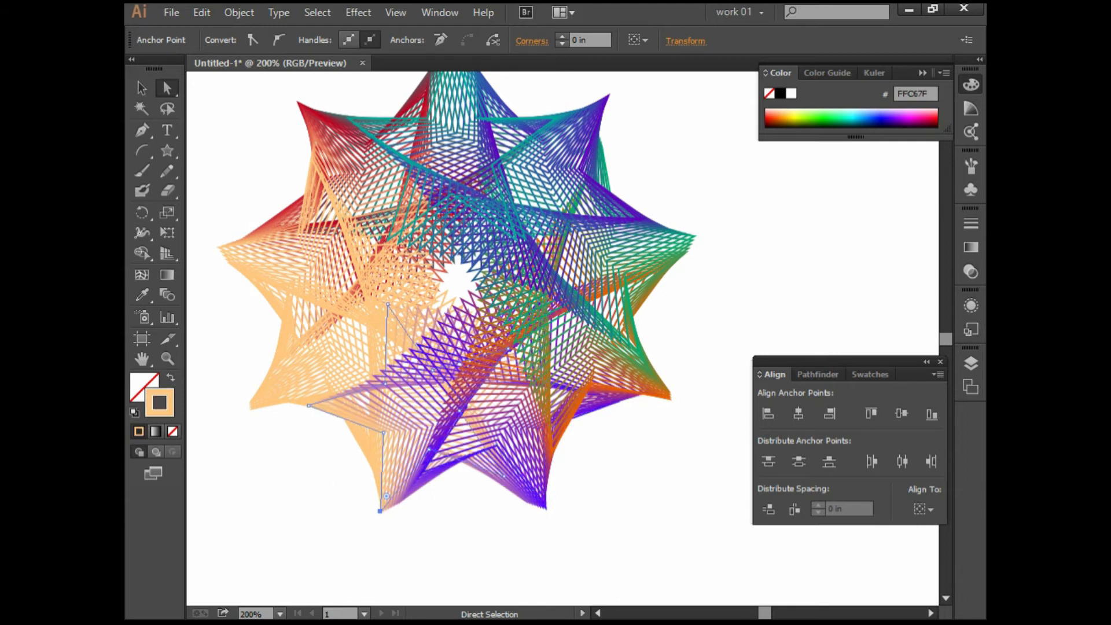
drag(221, 374, 268, 429)
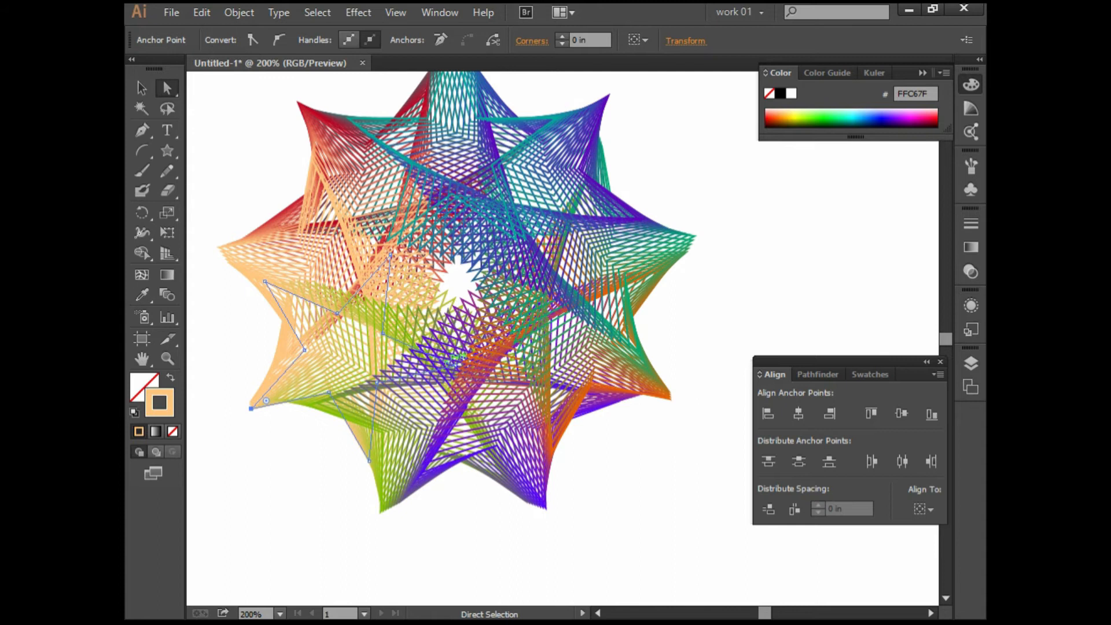
Try pinkish red (FF2A4F) and green (4B9400) strokes on the left star, settling on dark violet (35007F)
drag(211, 228, 232, 269)
click(932, 116)
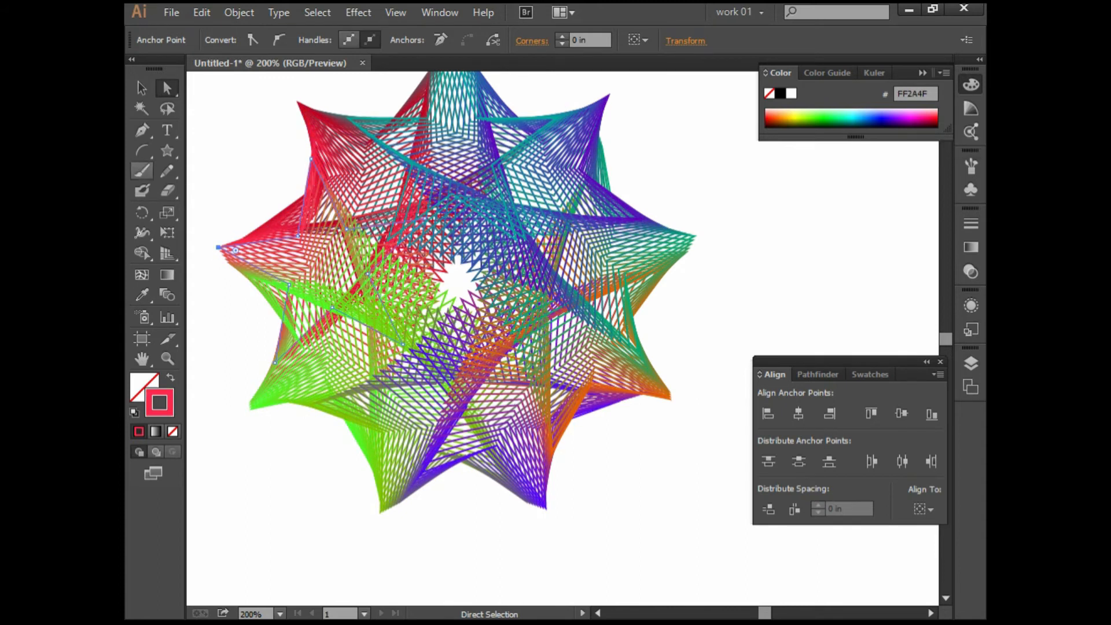
click(808, 121)
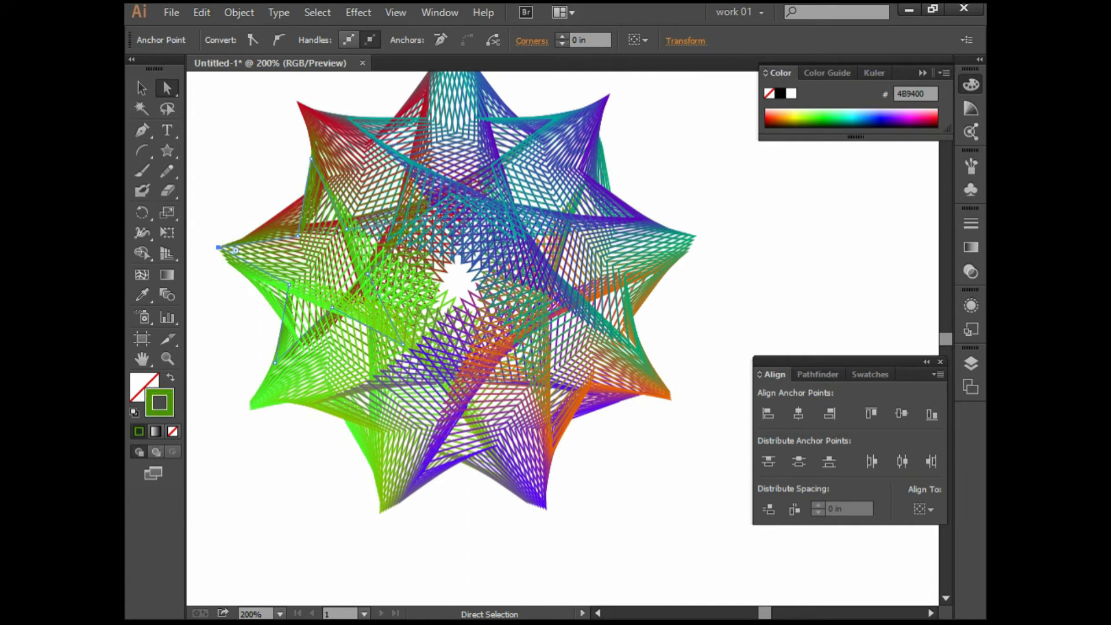
click(891, 121)
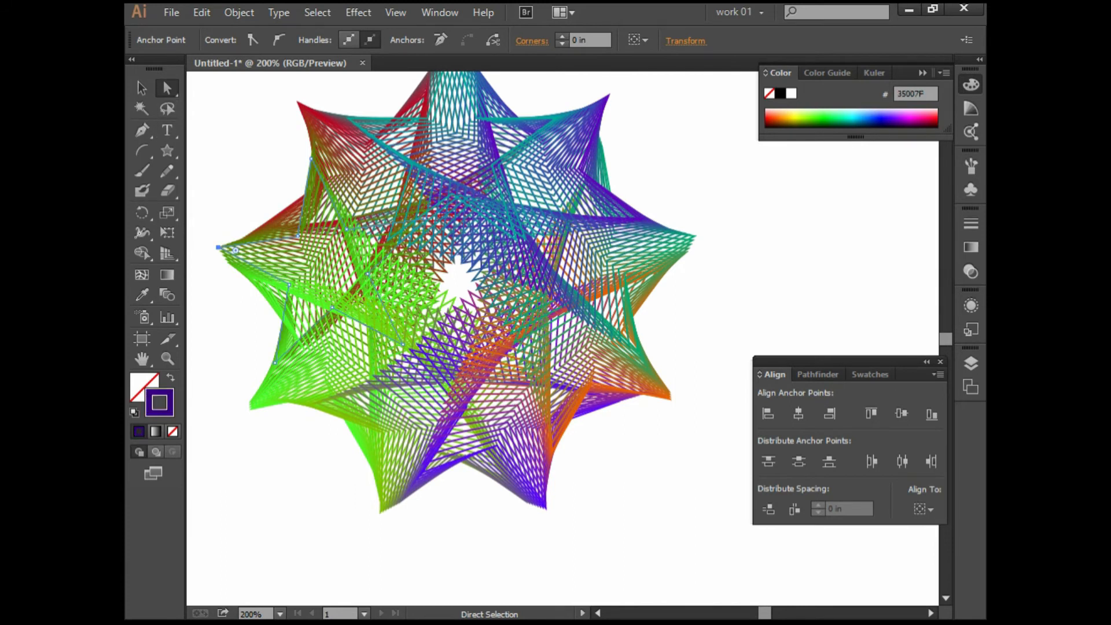
Select the whole multicolored star blend and delete it from the artboard
click(142, 88)
scroll(434, 267, down, 3)
drag(515, 337, 331, 195)
drag(525, 351, 570, 394)
key(ctrl+shift+a)
key(ctrl+a)
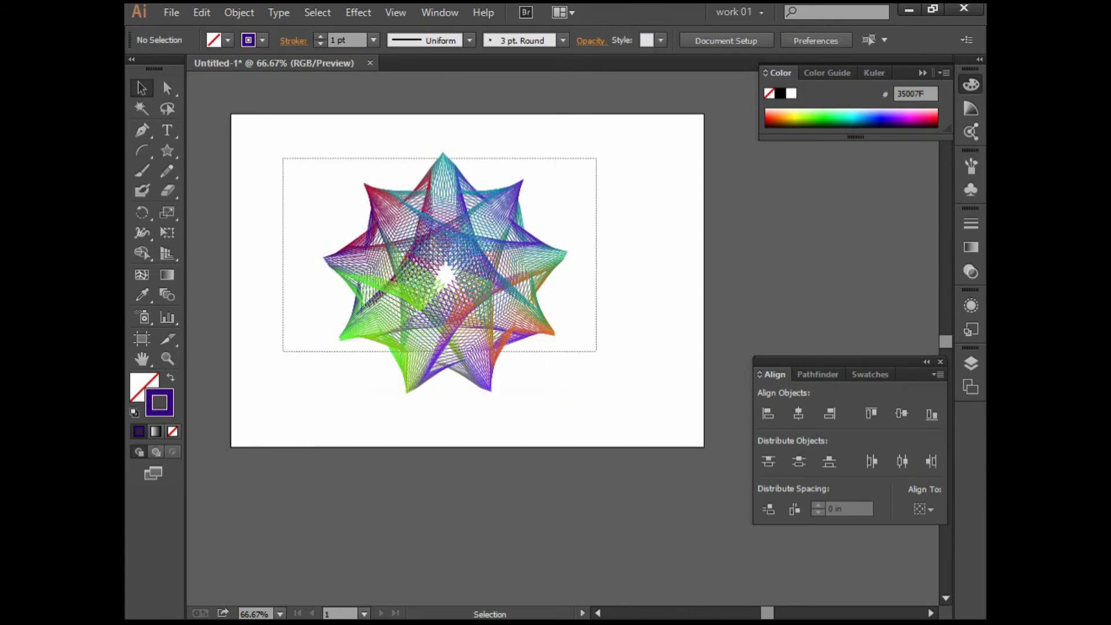
key(Delete)
Draw a narrow upright ellipse in the upper middle of the artboard and deselect it
key(l)
drag(436, 142, 467, 218)
key(v)
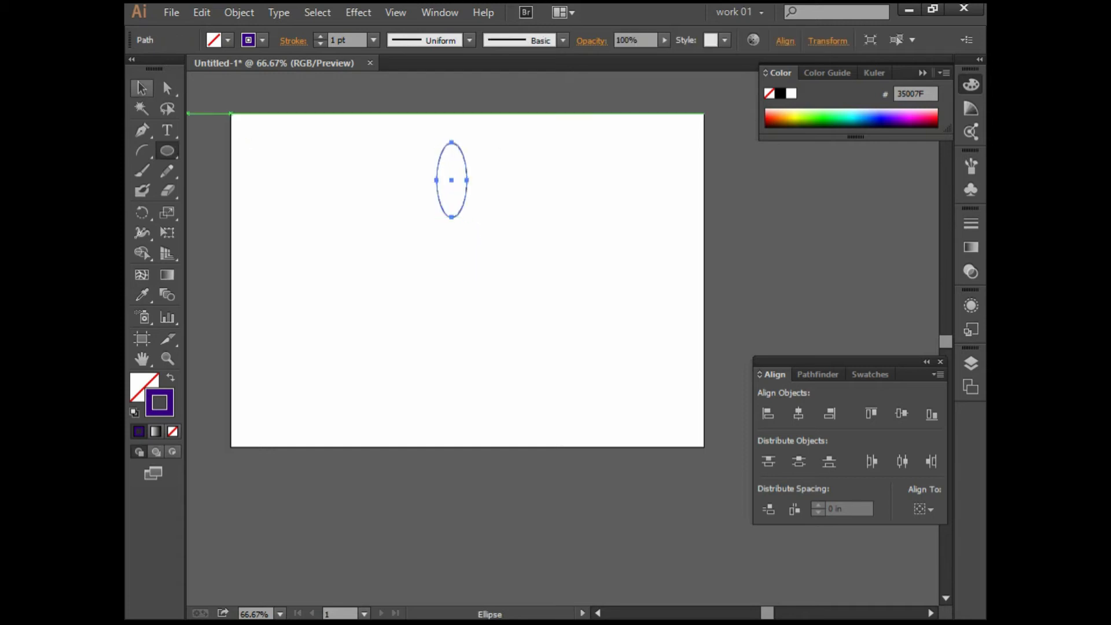
key(ctrl+shift+a)
Give the ellipse a teal stroke (00A99D) from the swatches and deselect it
scroll(450, 158, up, 2)
drag(347, 152, 514, 230)
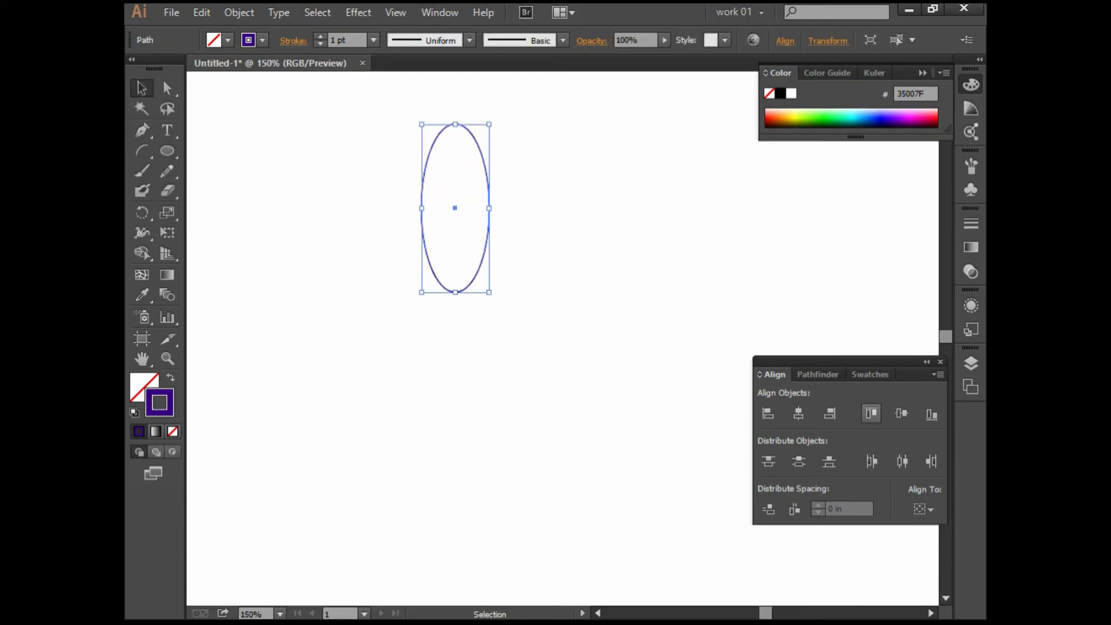
click(870, 374)
click(858, 434)
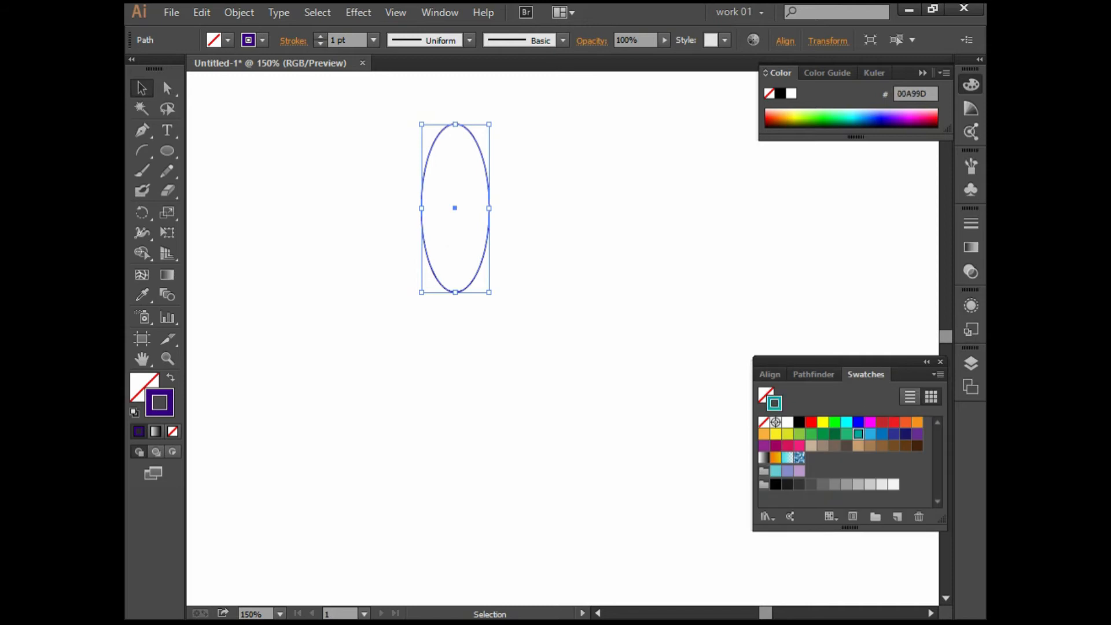
key(ctrl+shift+a)
Select the teal ellipse on the artboard and activate the Rotate tool
scroll(488, 251, down, 2)
drag(487, 252, 484, 244)
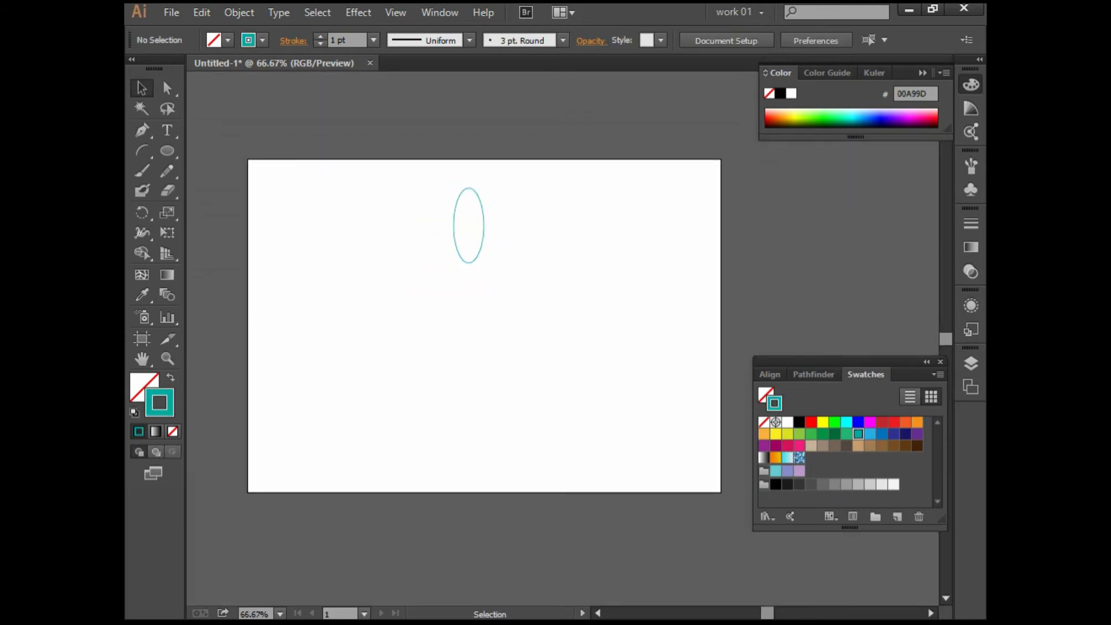
drag(390, 192, 503, 259)
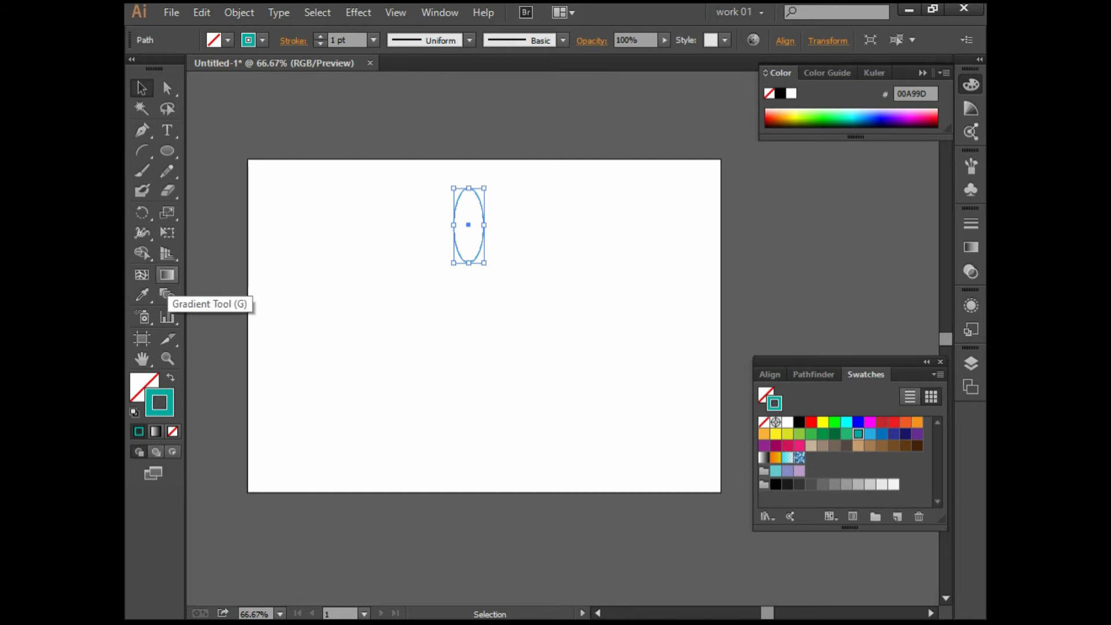
click(141, 211)
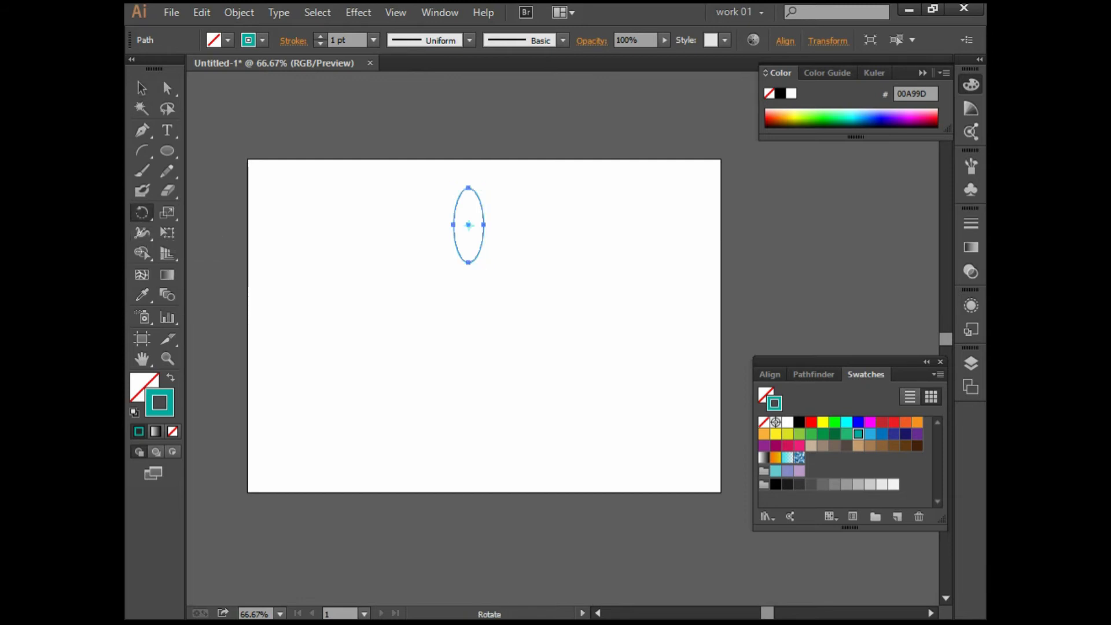
scroll(469, 262, up, 2)
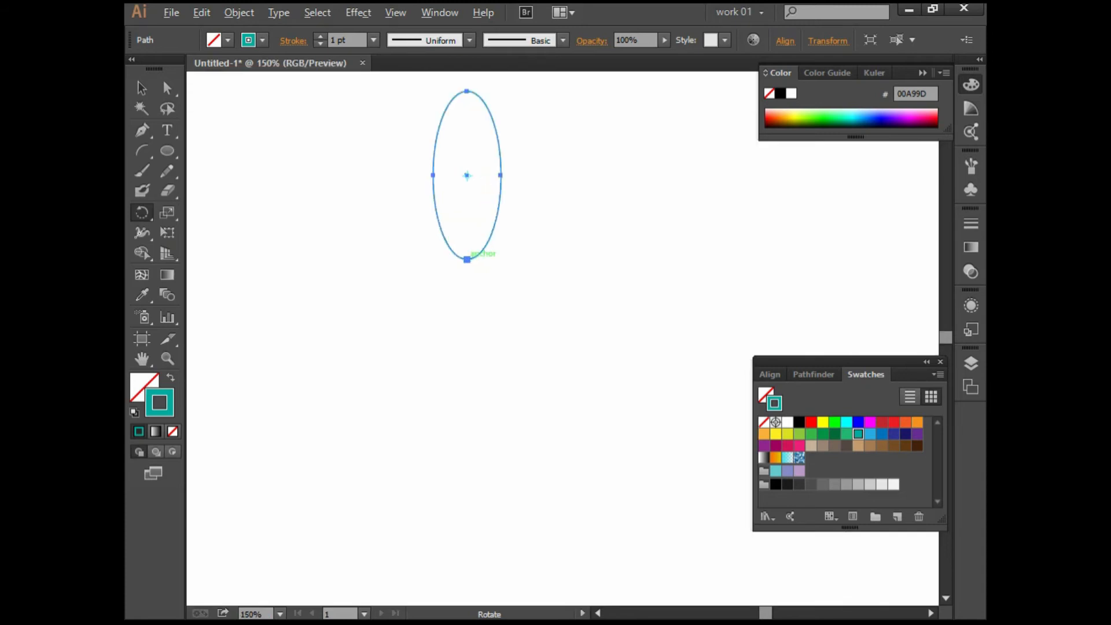
alt+click(467, 260)
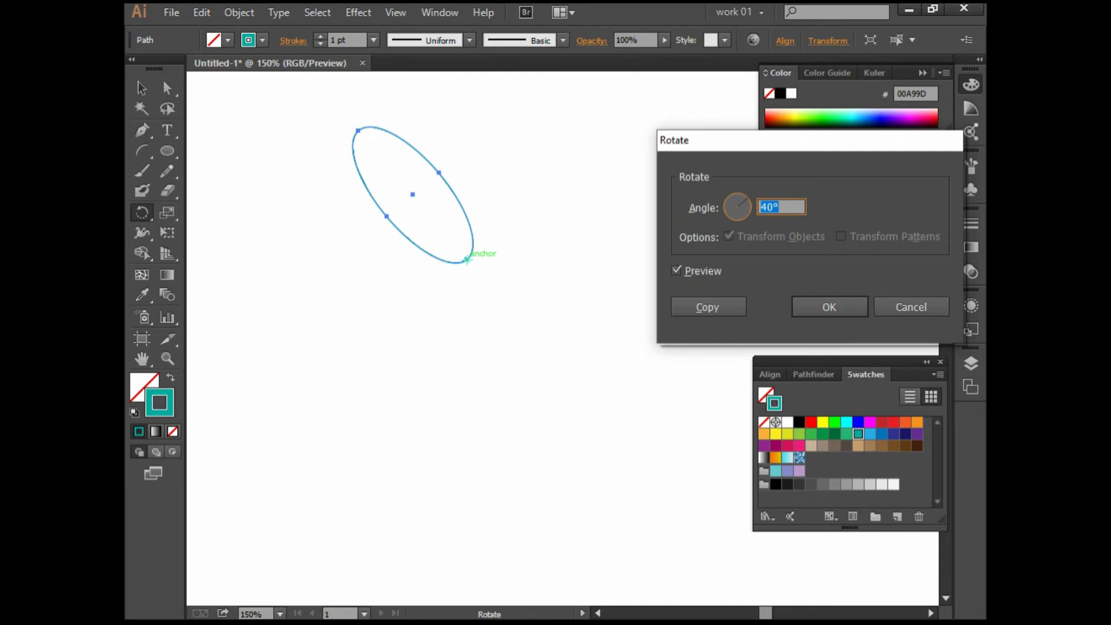
click(911, 307)
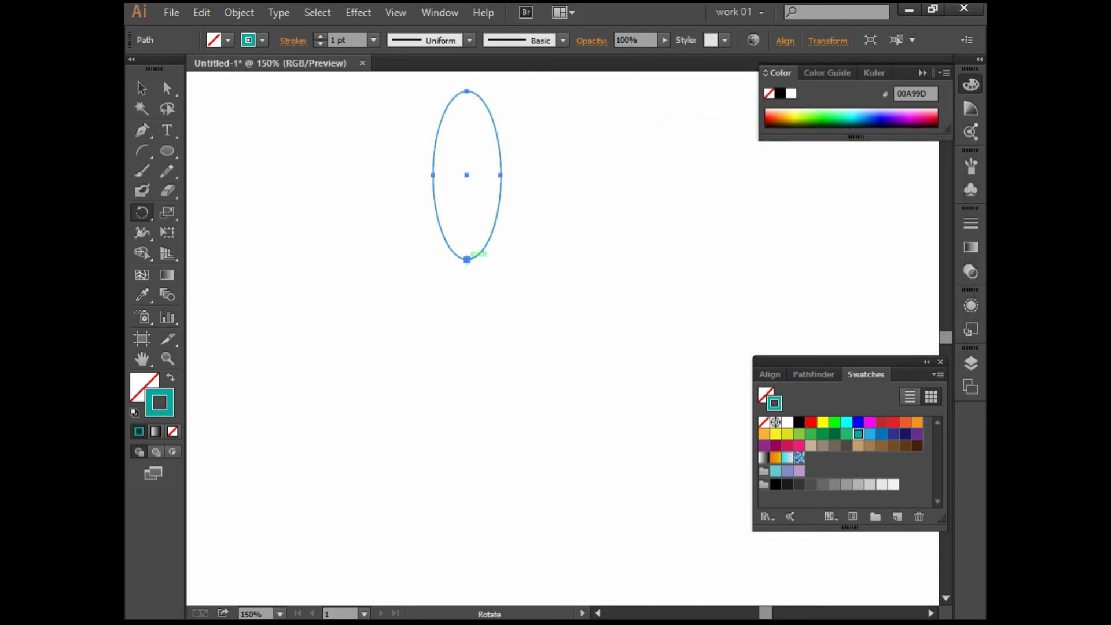
Rotate a copy of the ellipse 90° counterclockwise about its bottom anchor point, keeping the upright original
click(467, 260)
drag(489, 165, 404, 230)
key(ctrl+z)
key(alt)
key(alt)
drag(481, 178, 405, 250)
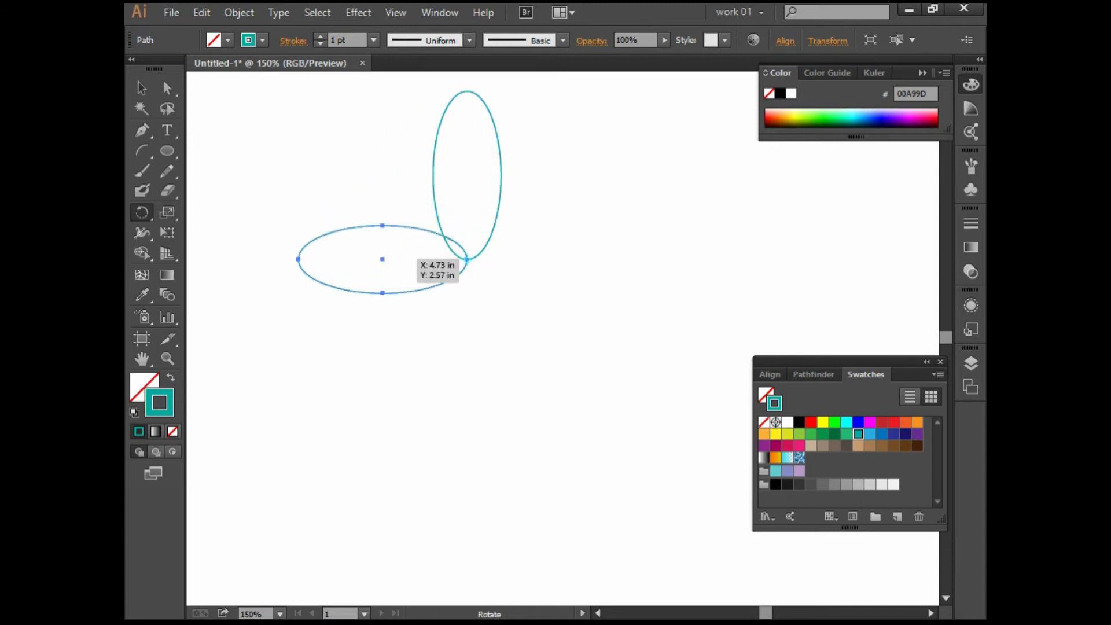
Repeat the rotated copy three more times to form a four-petal cross ending on top of the original ellipse
click(141, 88)
key(ctrl+minus)
key(ctrl+minus)
key(ctrl+d)
key(ctrl+d)
key(ctrl+d)
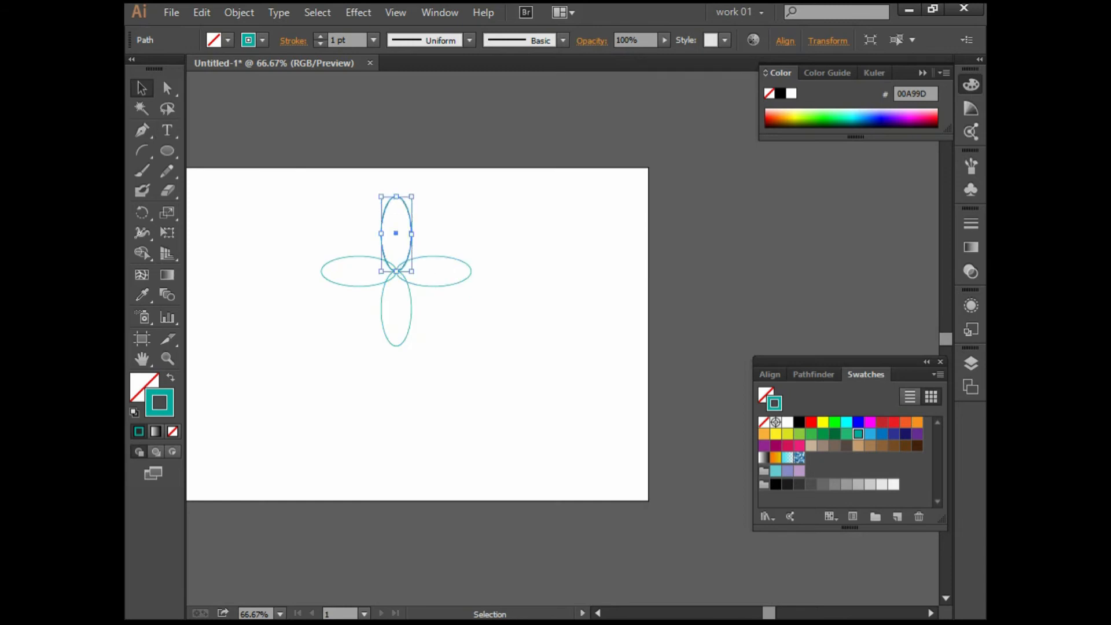
Select all the petal ellipses, make a blend from them and deselect the result
key(ctrl+plus)
key(ctrl+plus)
drag(275, 267, 335, 258)
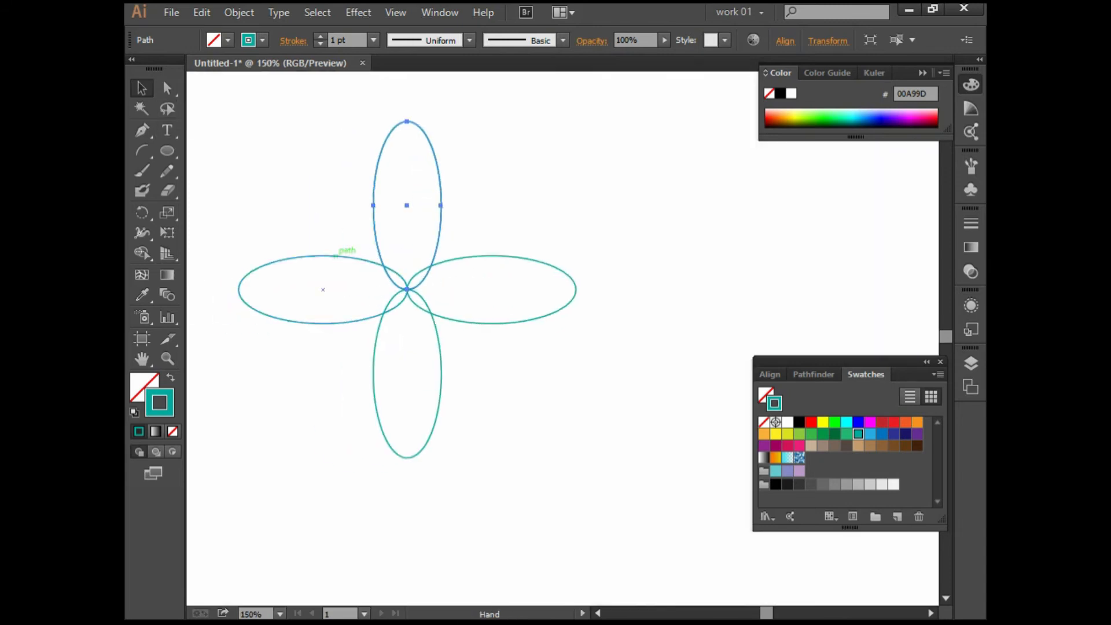
drag(300, 163, 577, 375)
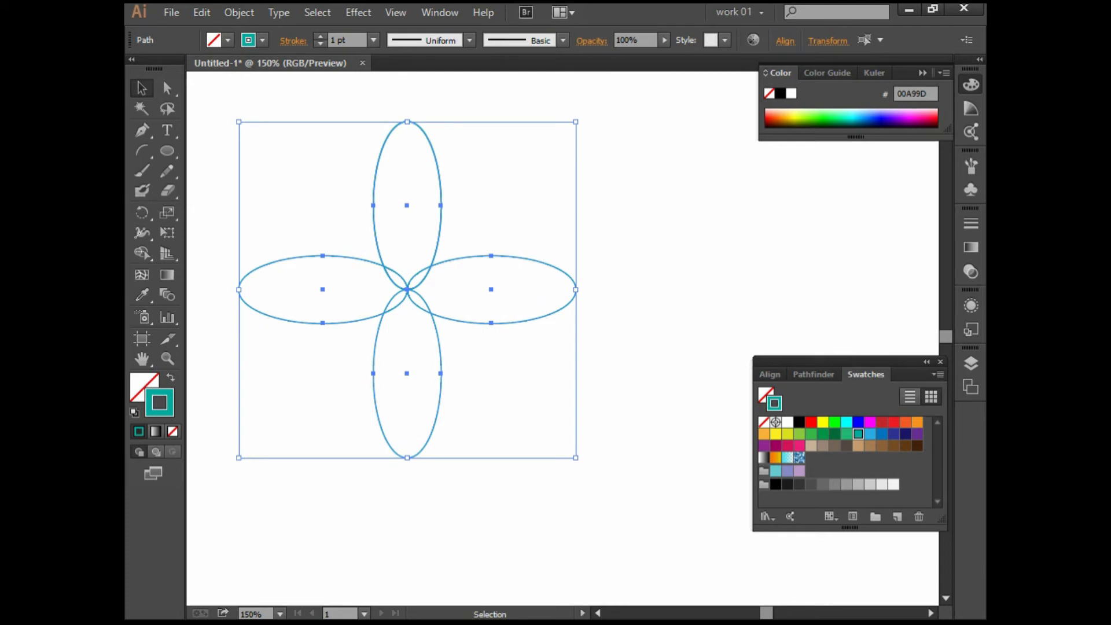
key(ctrl+alt)
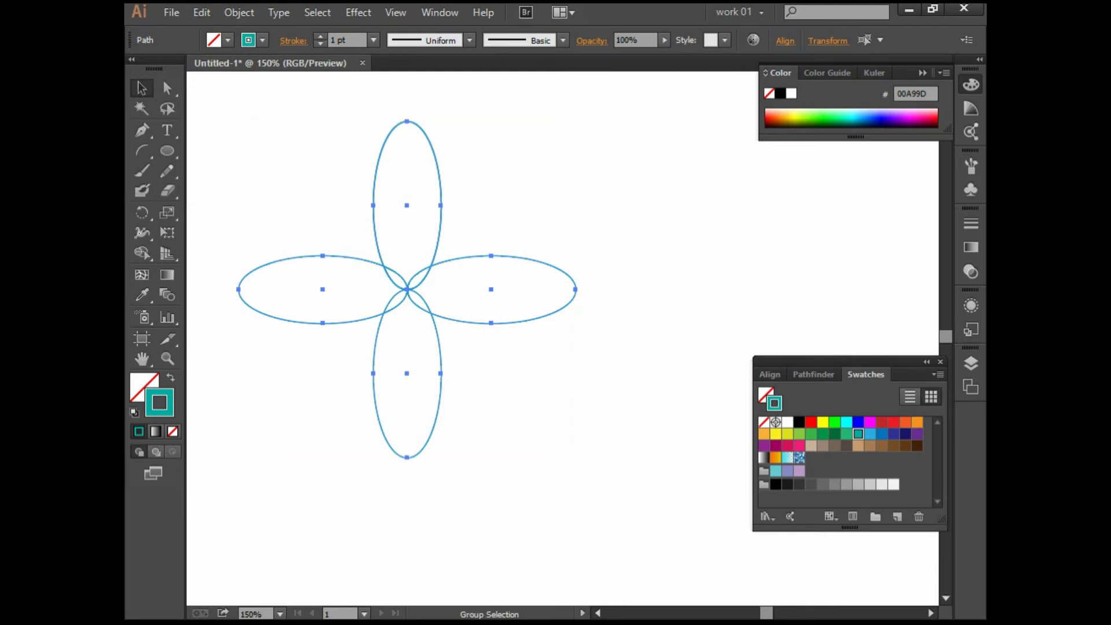
key(ctrl+alt+b)
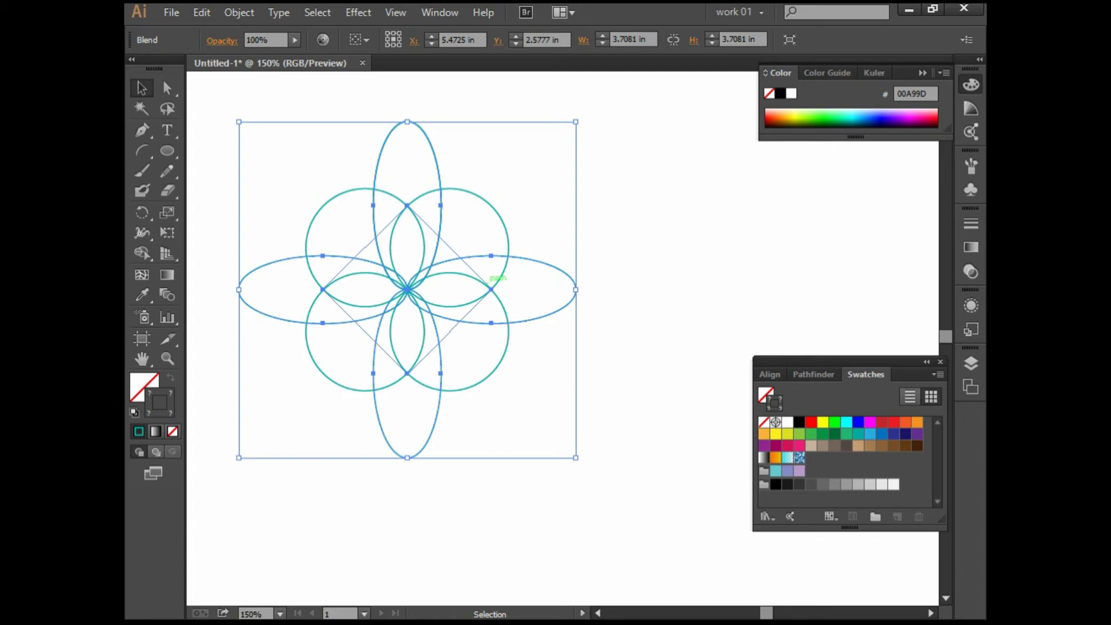
key(ctrl+plus)
key(ctrl+shift+a)
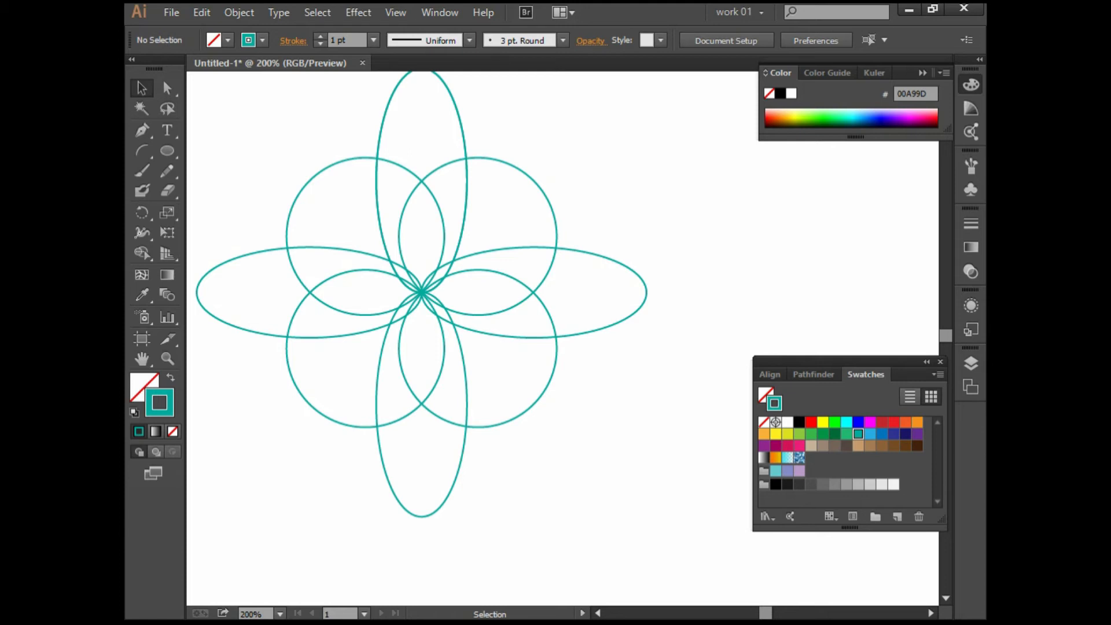
key(ctrl+a)
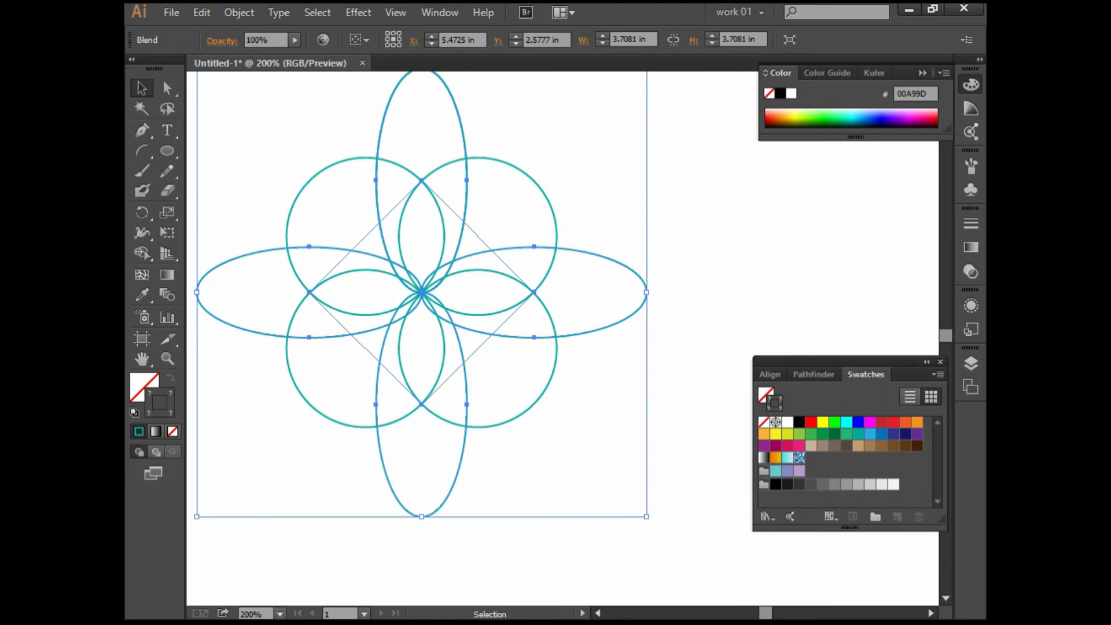
key(ctrl+shift+a)
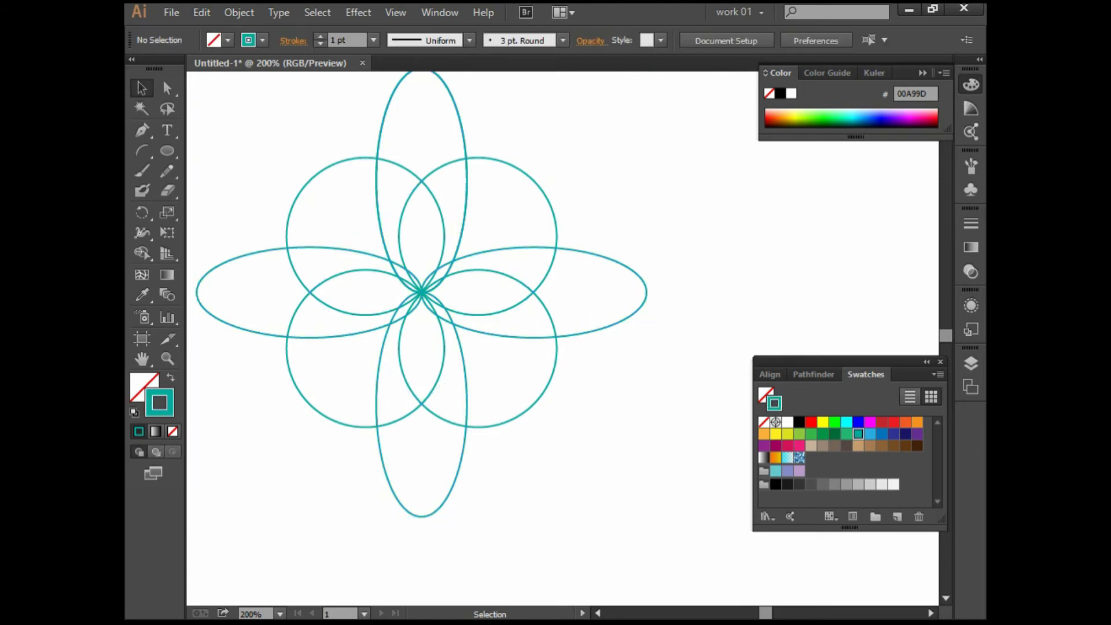
Open the blend options for the petal blend and change the spacing to Specified Steps with preview enabled
key(ctrl+minus)
key(ctrl+a)
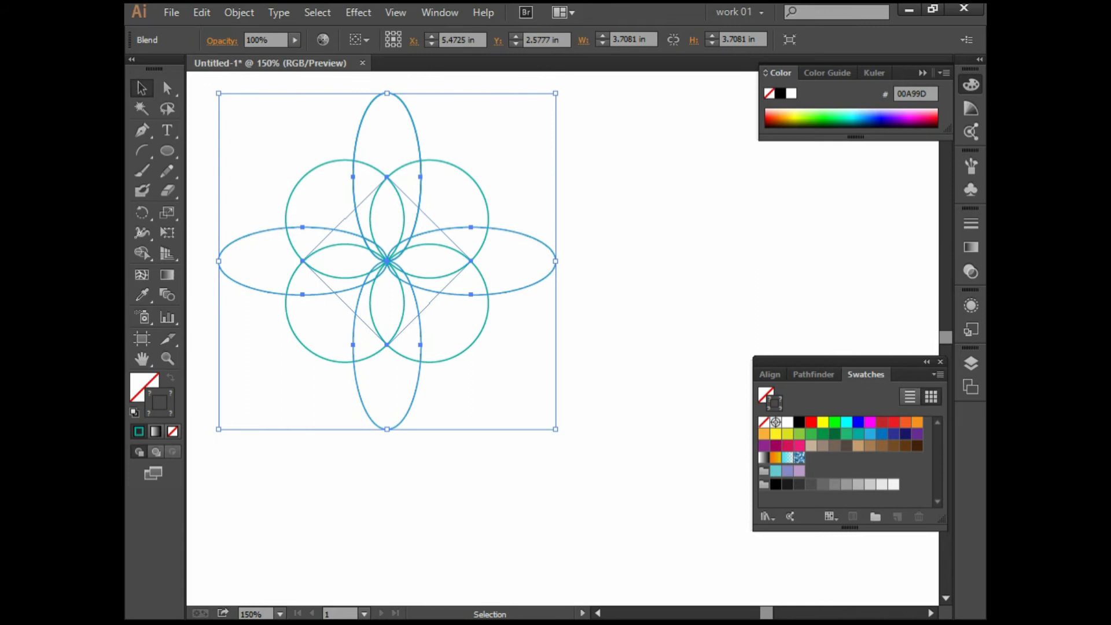
click(239, 13)
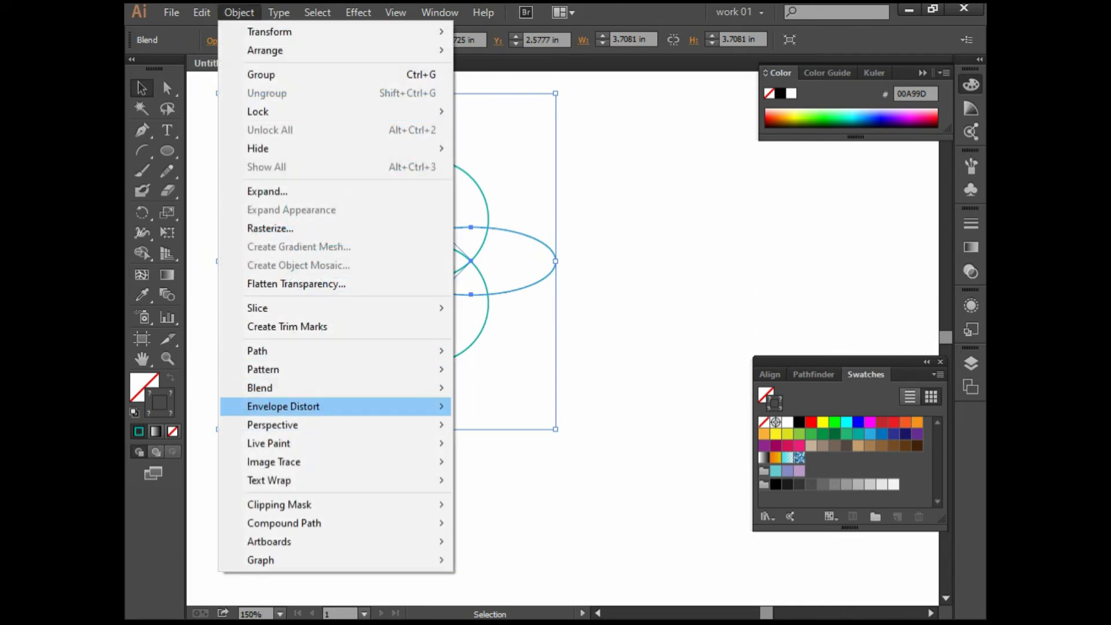
mouse_move(260, 388)
click(513, 430)
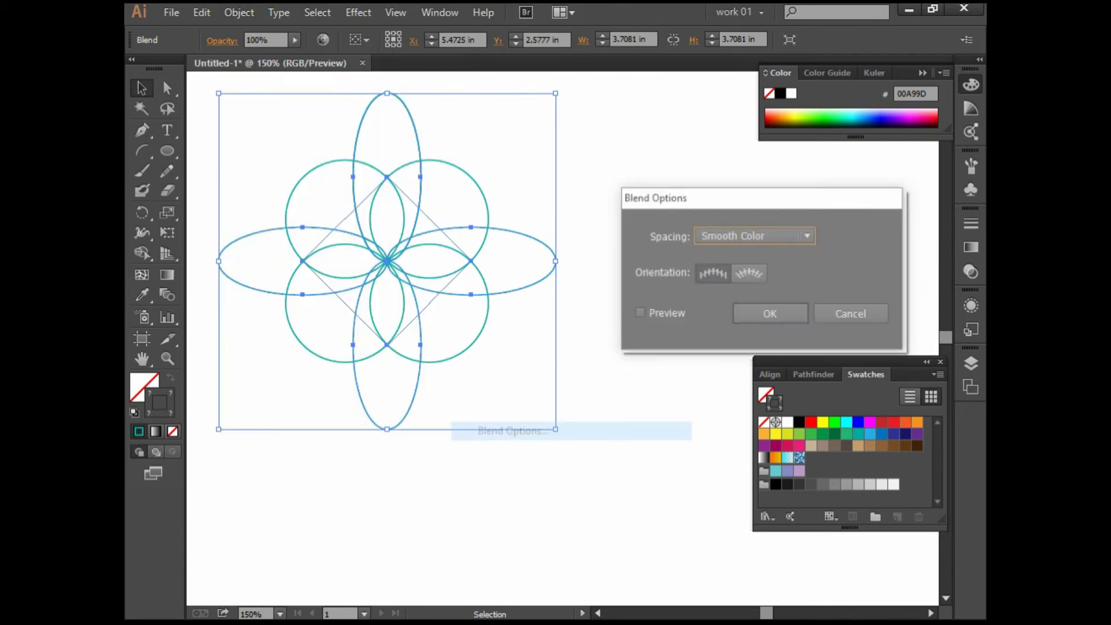
click(755, 235)
click(730, 272)
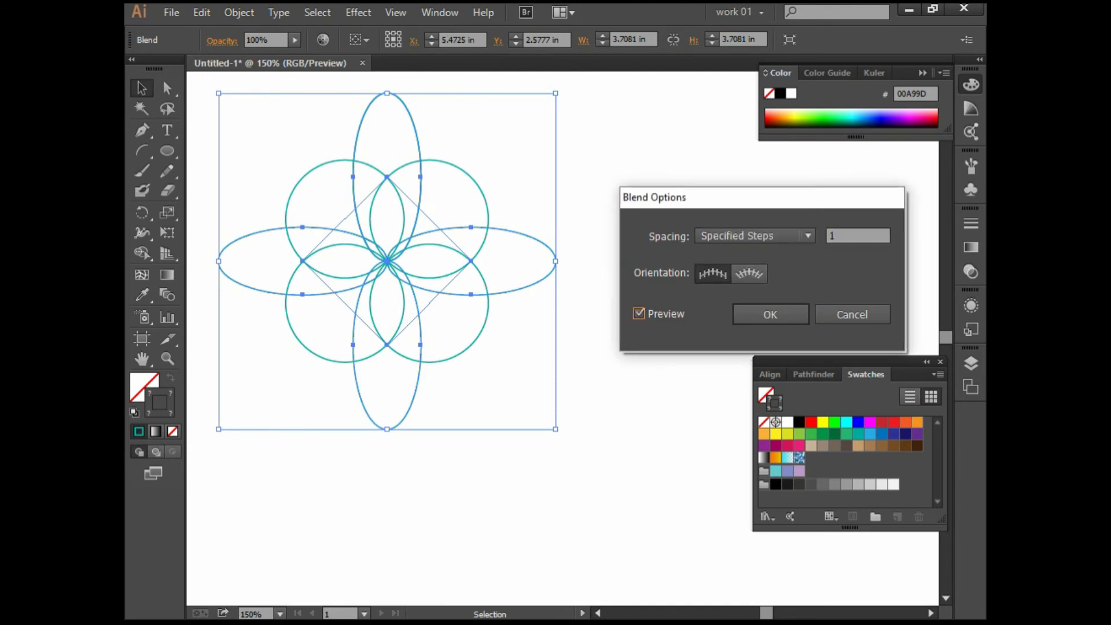
Set the petal blend to 5 specified steps, apply the options and deselect the blend
key(Tab)
key(Up)
key(Up)
key(Up)
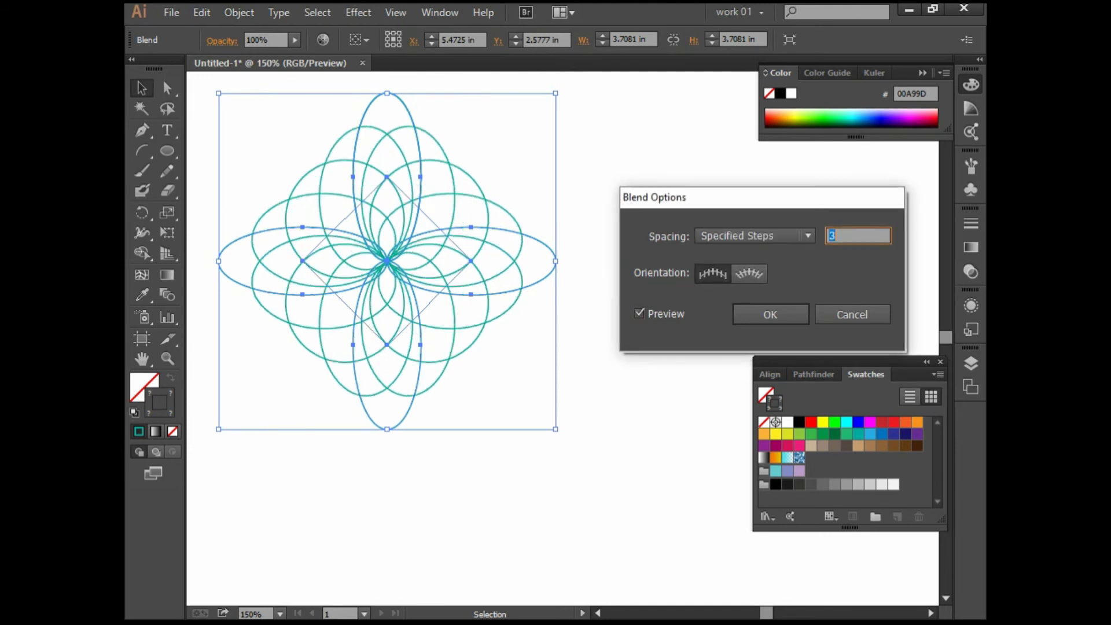
key(Up)
key(Up)
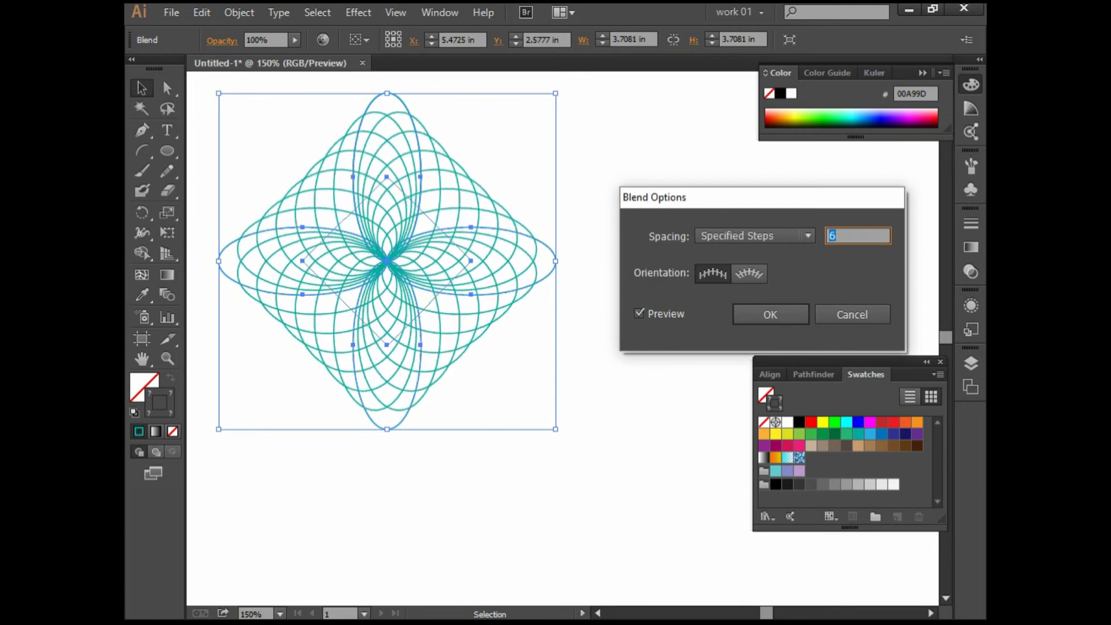
key(Down)
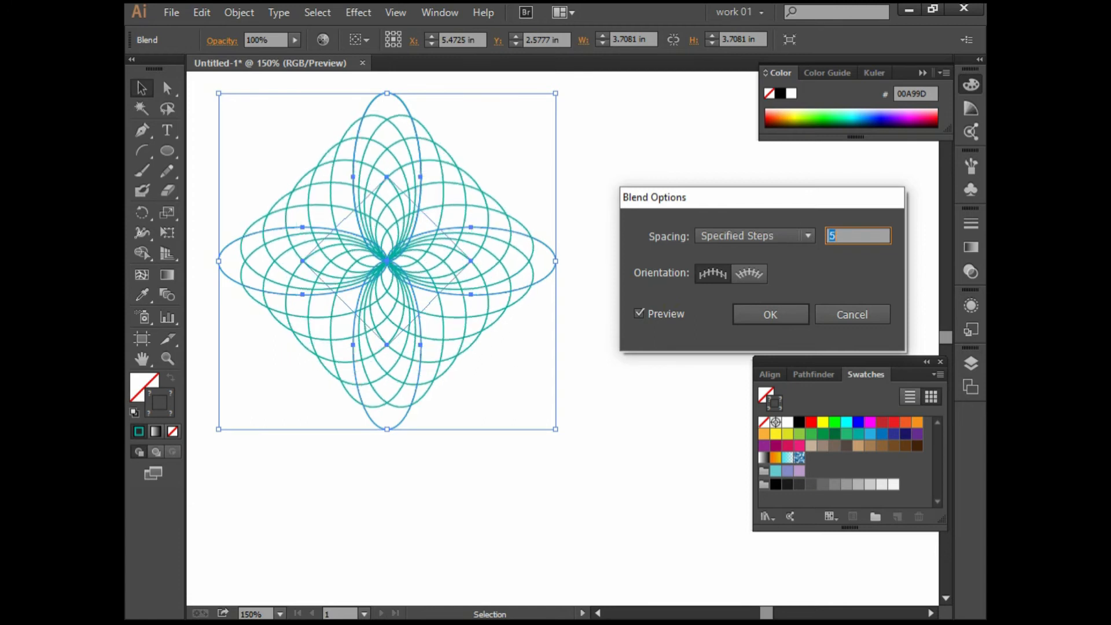
key(Return)
key(ctrl+shift+a)
drag(387, 261, 458, 261)
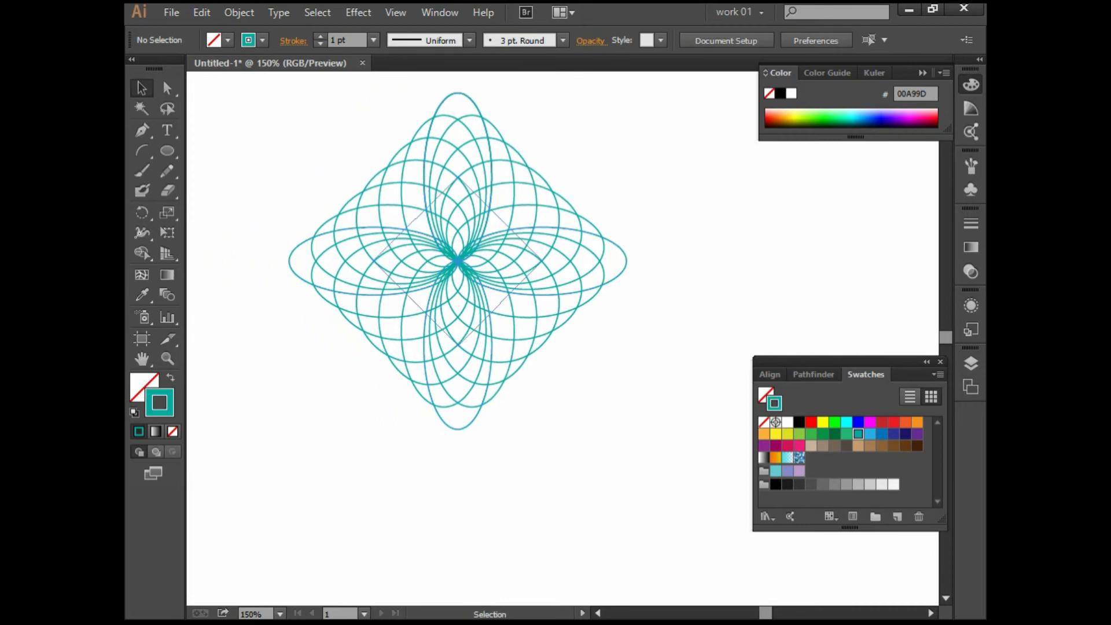
Rotate the whole diamond-shaped blend 45° into a square orientation and deselect it
key(ctrl+a)
key(ctrl+minus)
key(ctrl+minus)
drag(377, 231, 371, 378)
key(ctrl+shift+a)
key(ctrl+1)
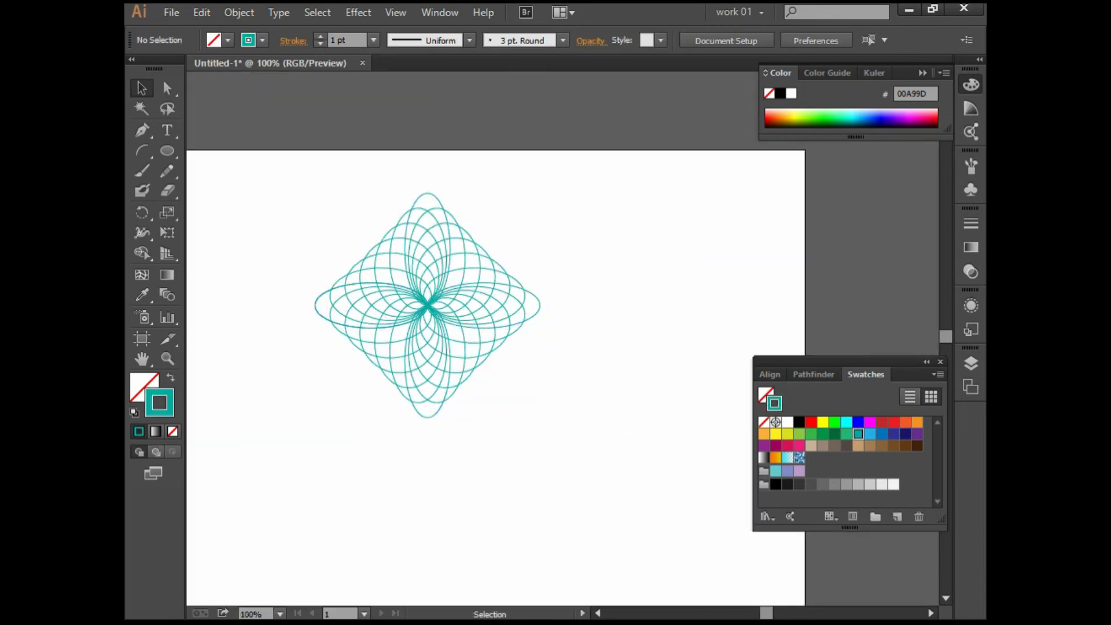
key(ctrl+a)
drag(547, 187, 589, 285)
key(ctrl+shift+a)
key(ctrl+plus)
key(ctrl+plus)
key(ctrl+minus)
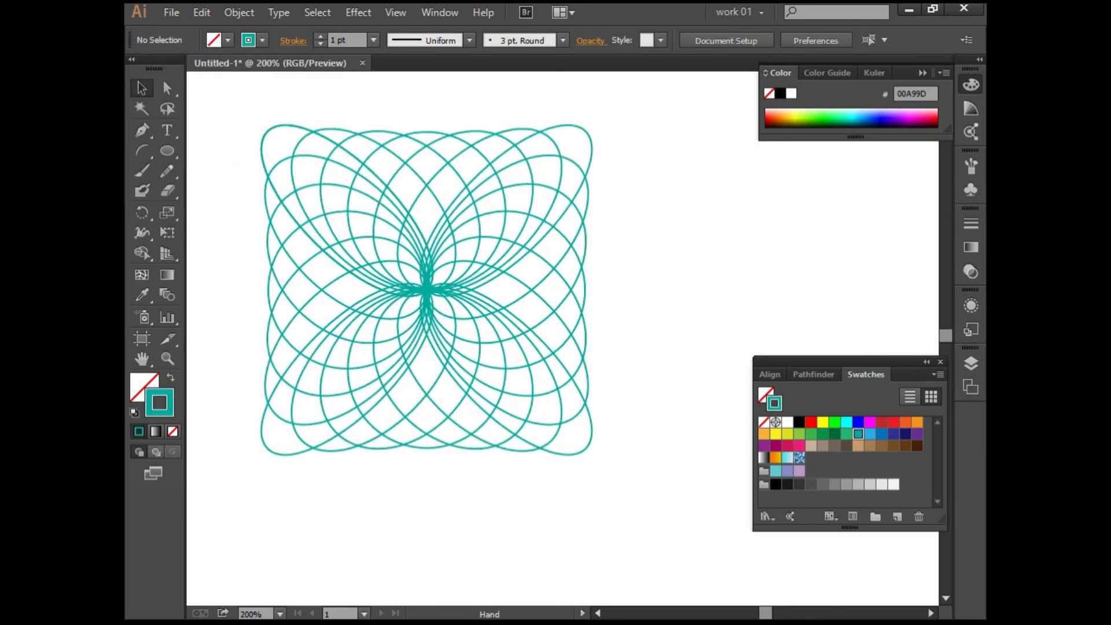
Select the square blend and expand the blend object into a group of individual stroked ellipses
key(ctrl+a)
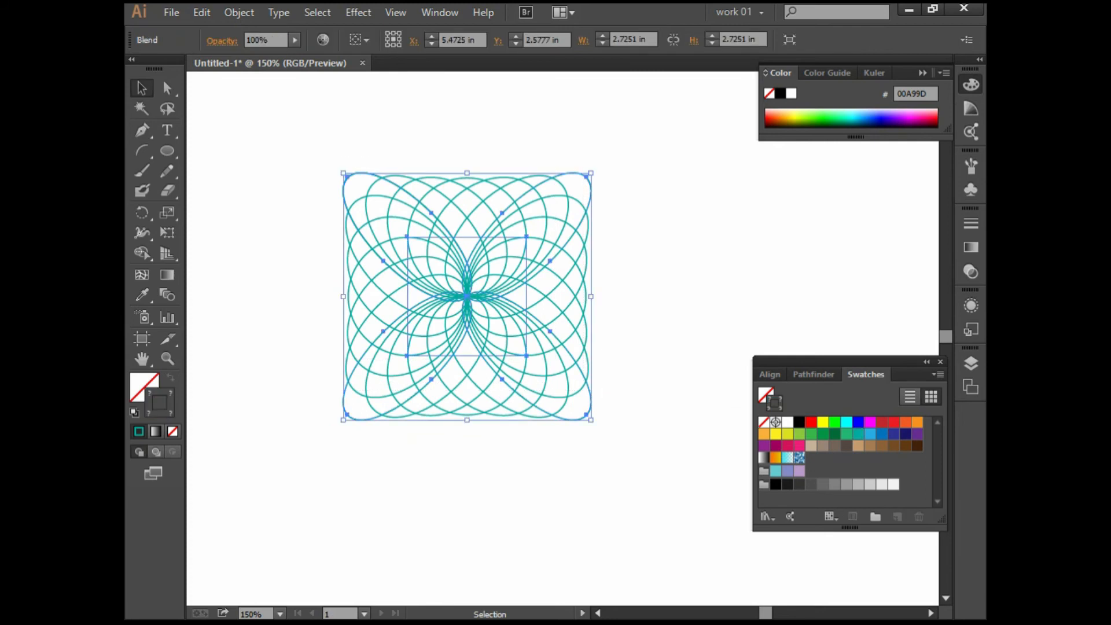
key(ctrl+minus)
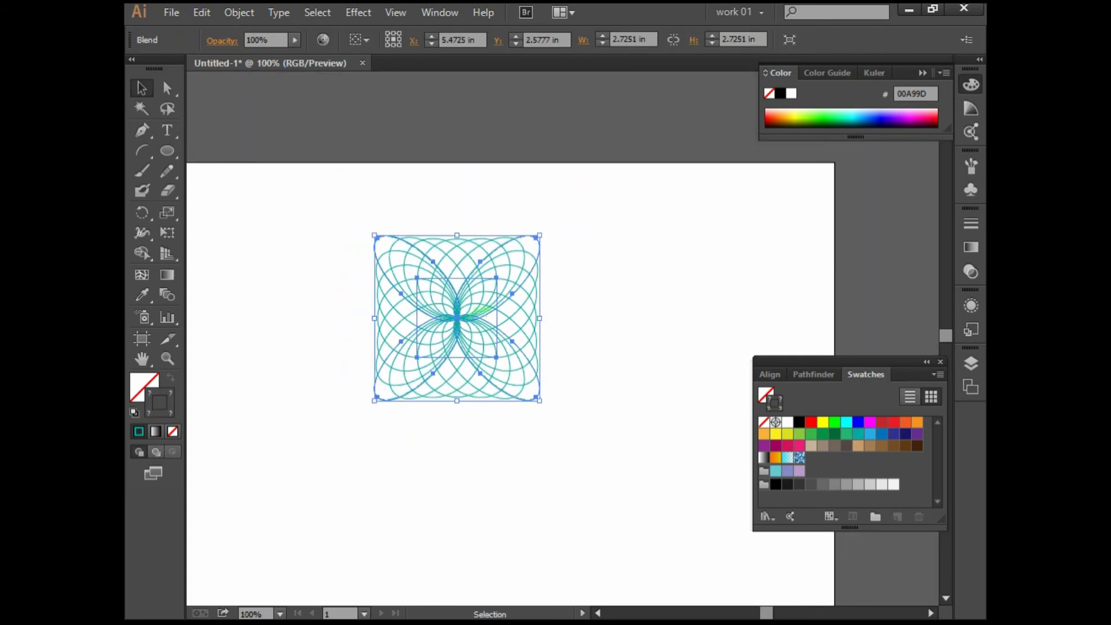
click(239, 12)
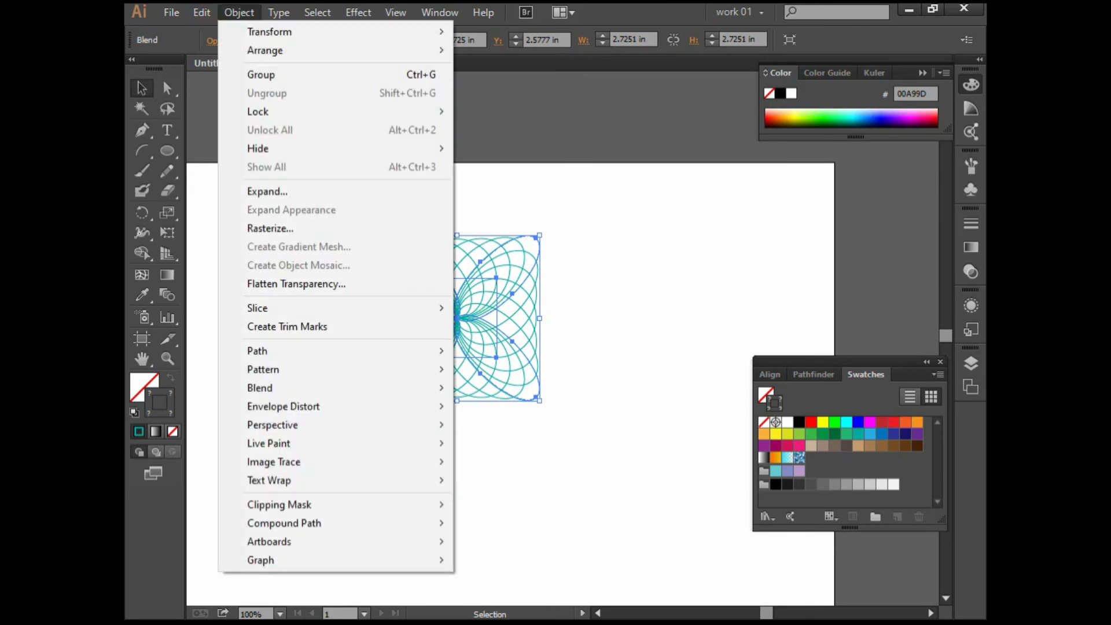
click(267, 191)
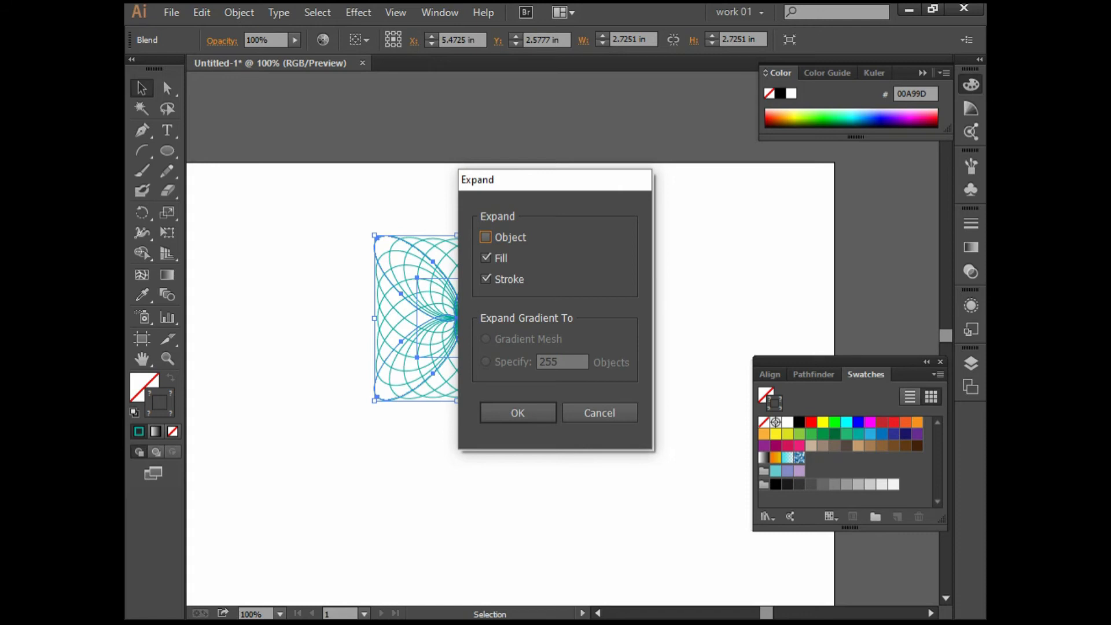
key(Tab)
key(space)
key(shift+Tab)
key(space)
key(Return)
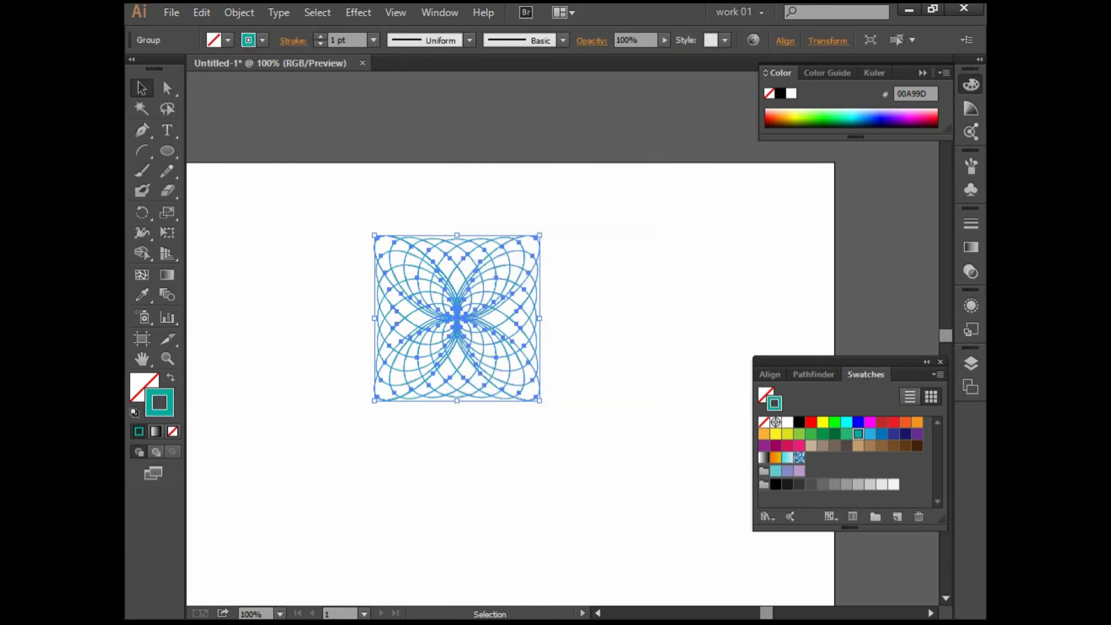
Expand the ellipse group again with Fill and Stroke so its strokes become filled teal shapes, and deselect it
key(ctrl+shift+a)
scroll(433, 341, up, 2)
drag(272, 150, 627, 425)
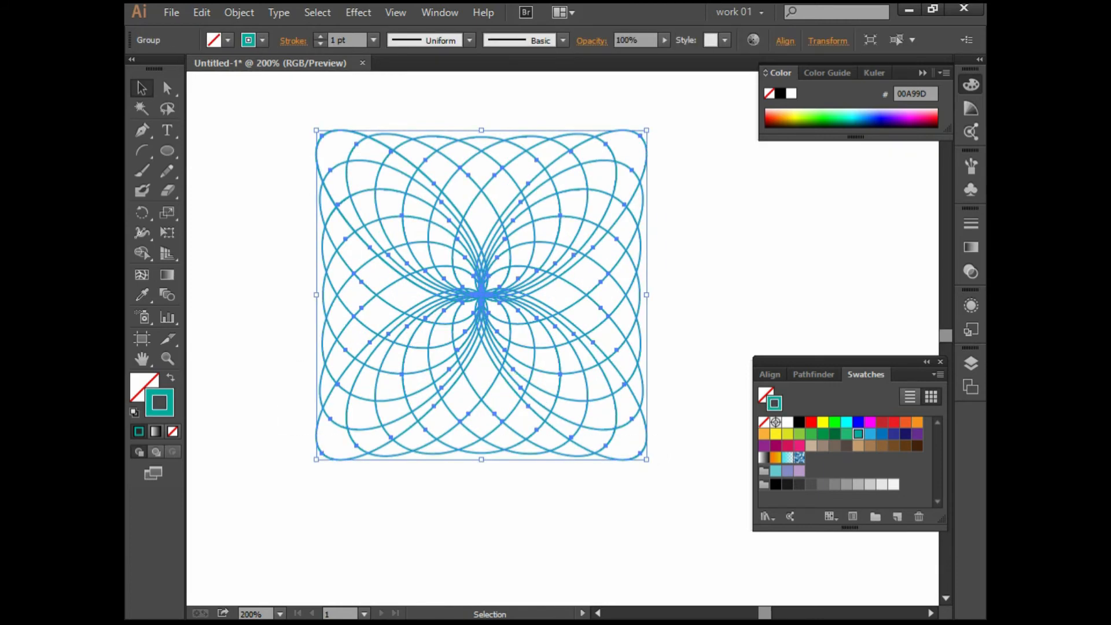
click(239, 12)
click(285, 189)
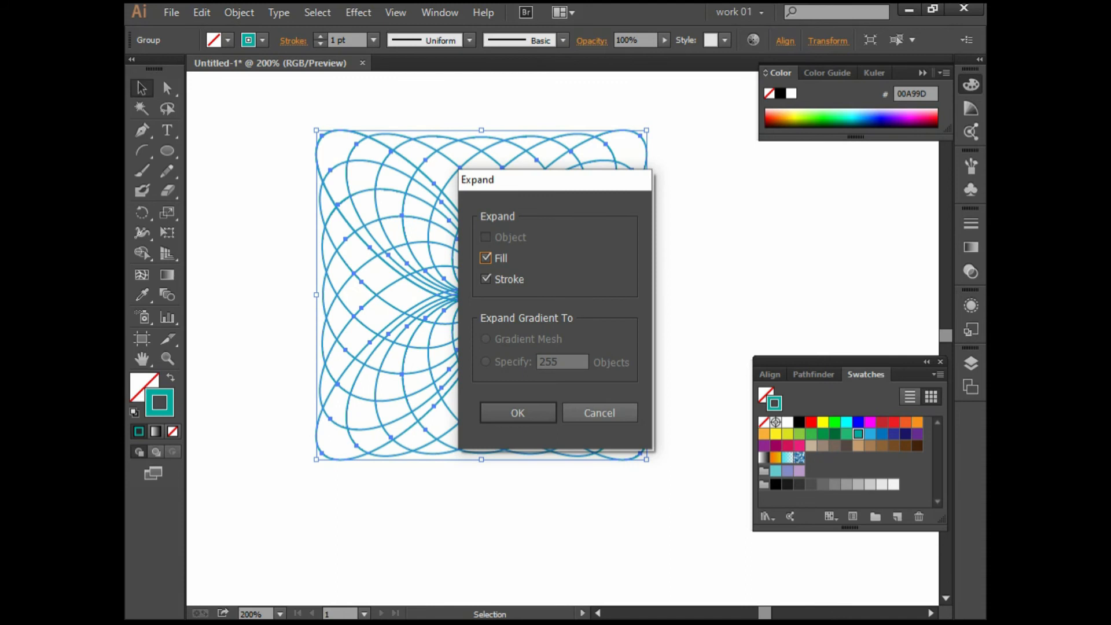
key(Return)
key(ctrl+shift+a)
scroll(608, 322, down, 1)
drag(581, 318, 367, 177)
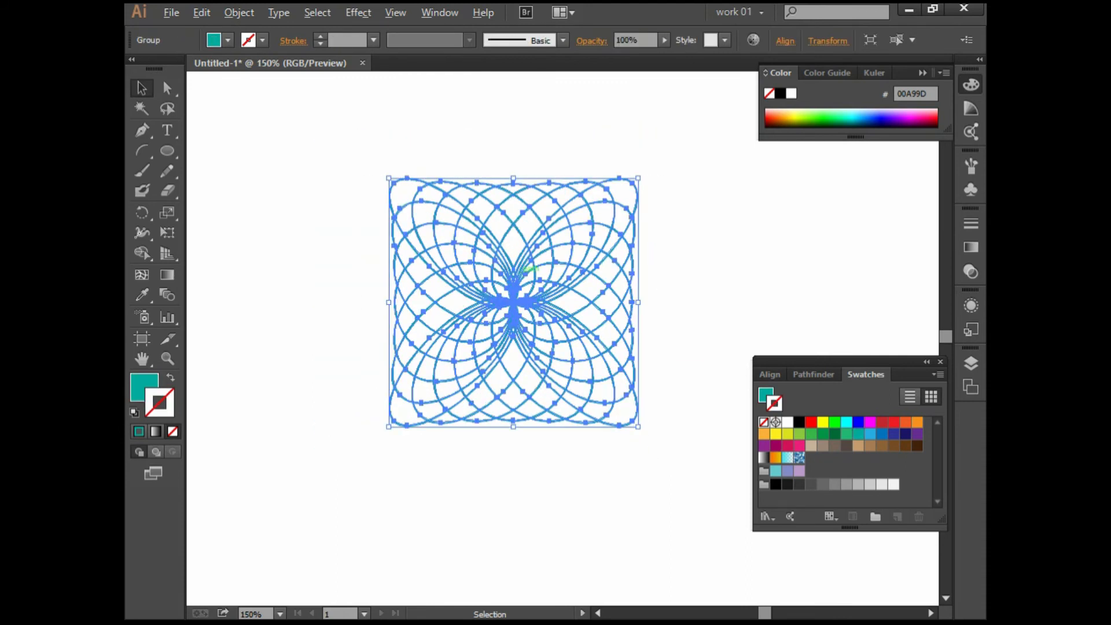
scroll(541, 289, down, 2)
drag(536, 307, 470, 343)
key(ctrl+shift+a)
scroll(475, 369, up, 2)
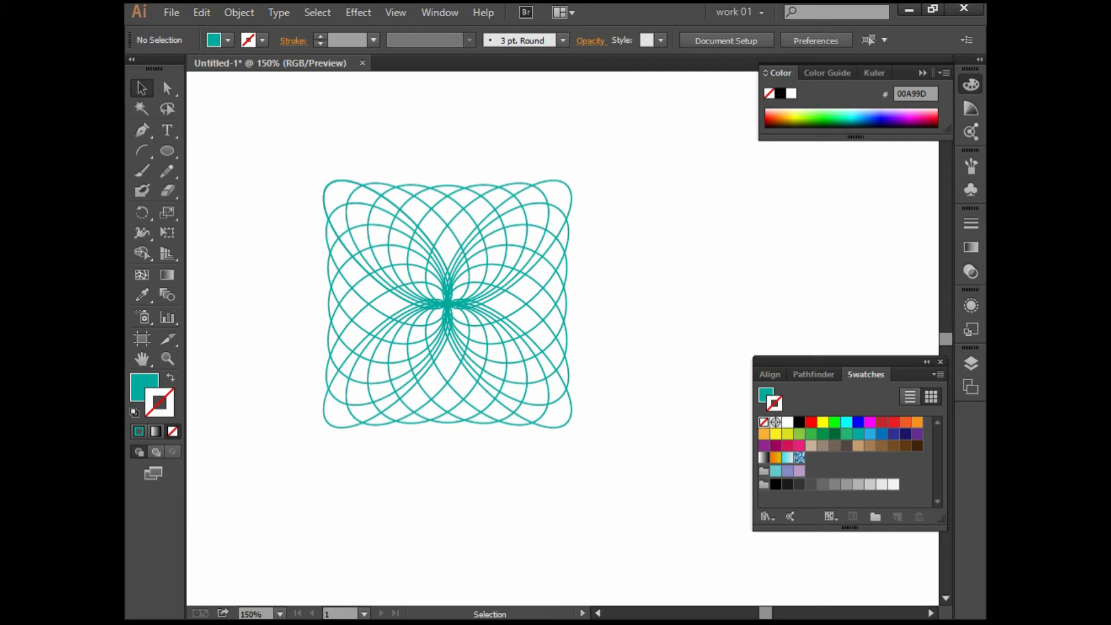
scroll(446, 304, up, 1)
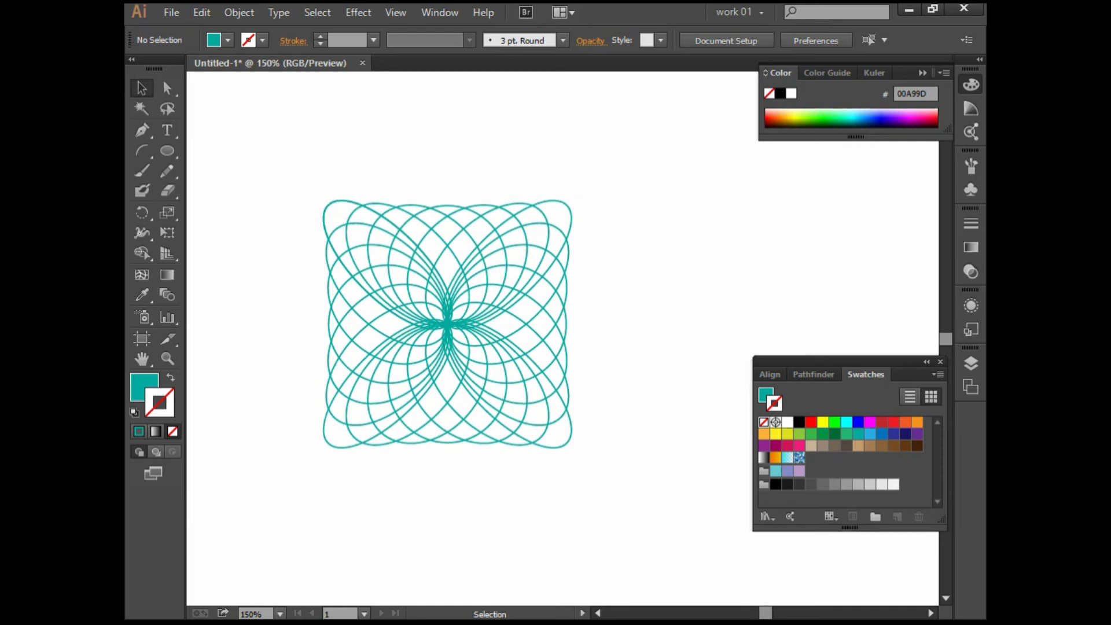
Select the teal ellipse pattern, shift it toward the middle of the artboard and delete it
key(ctrl+minus)
key(ctrl+minus)
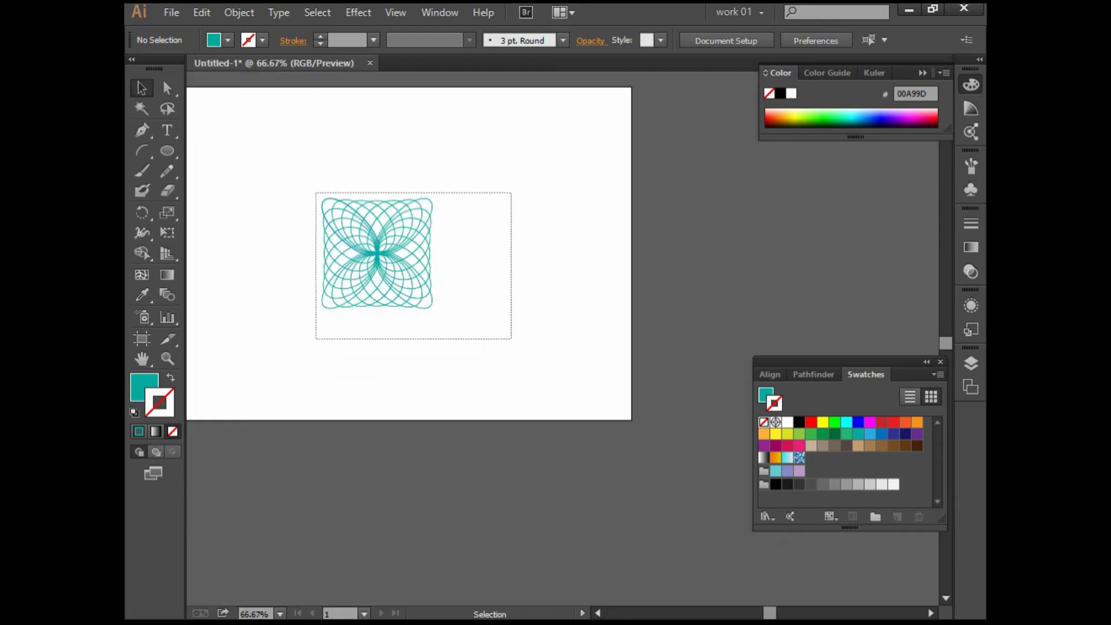
key(ctrl+a)
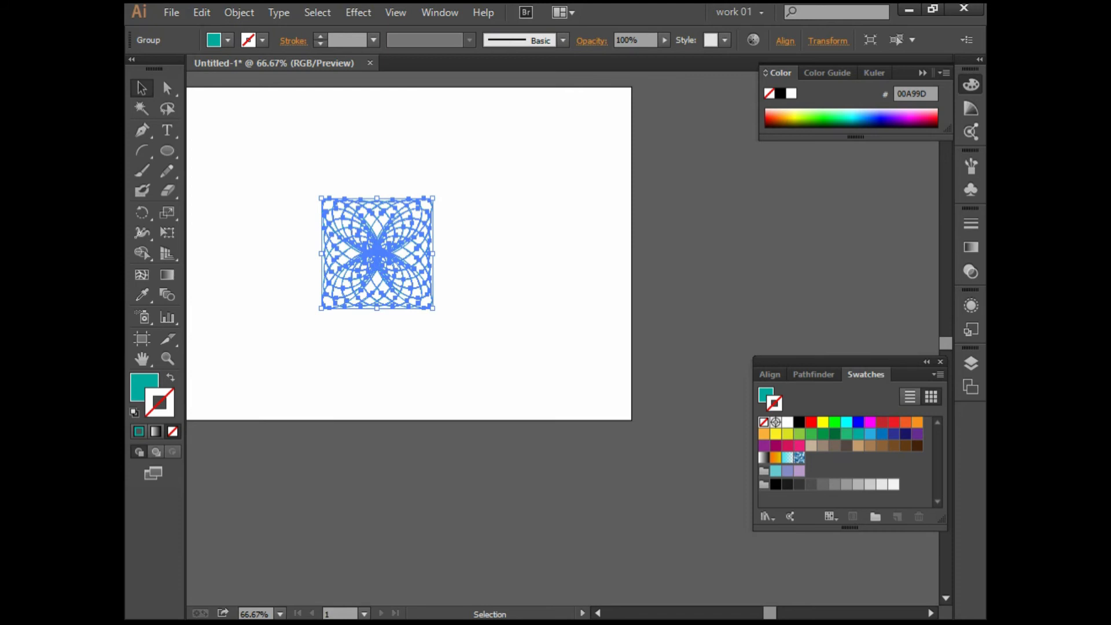
drag(377, 253, 438, 251)
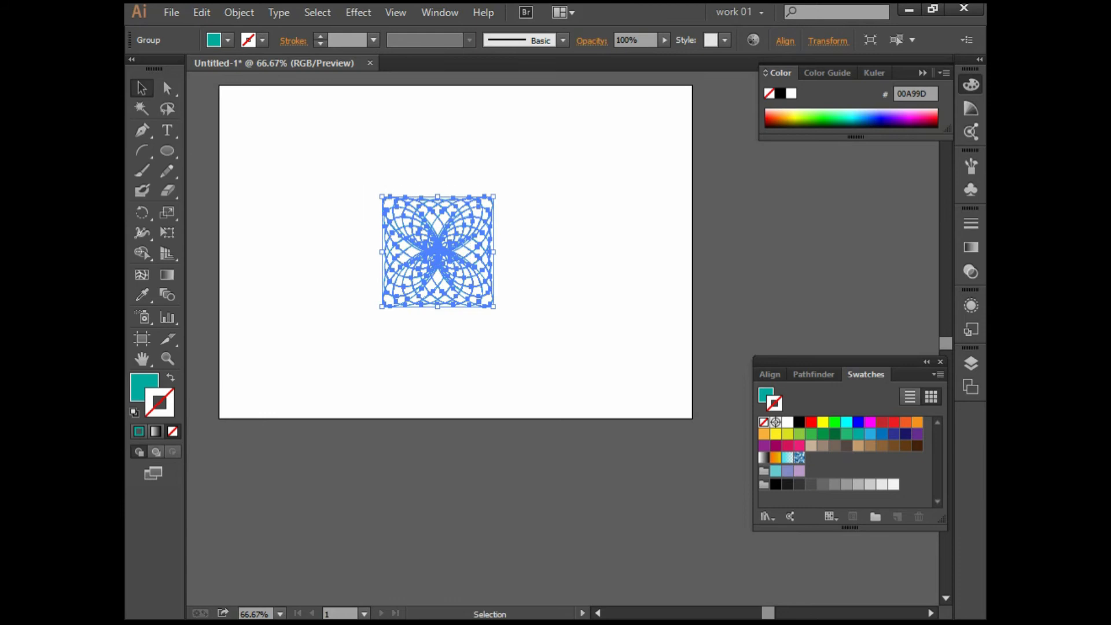
key(Delete)
Draw a shallow wavy open path with the Pen tool and swap its teal fill to the stroke
key(p)
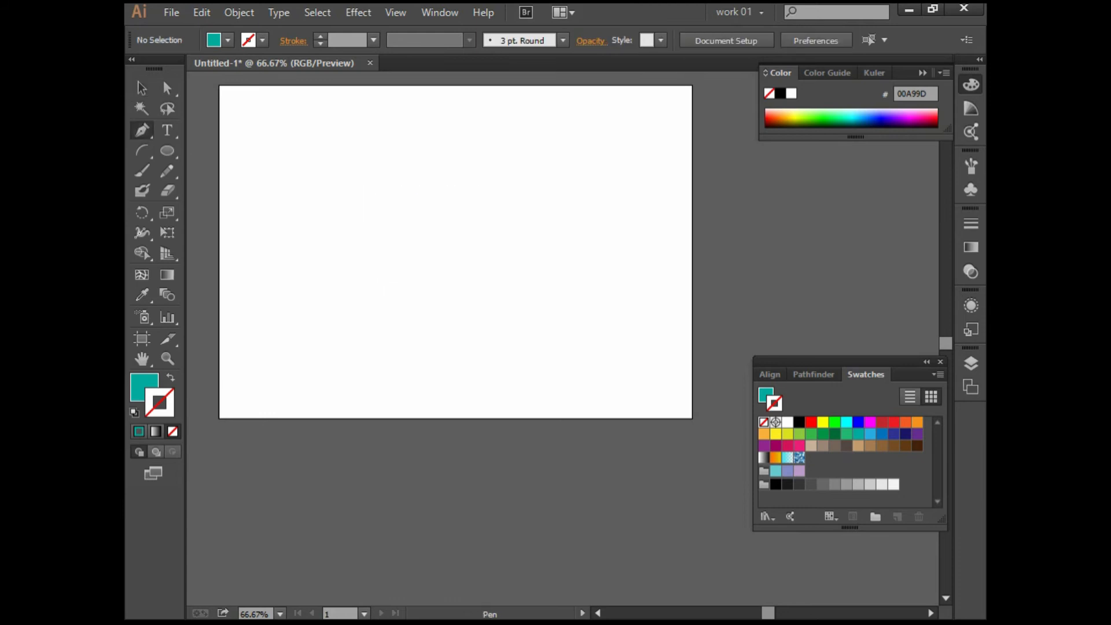
drag(504, 210, 573, 238)
drag(731, 211, 789, 193)
click(142, 88)
click(405, 144)
click(504, 210)
key(shift+x)
Duplicate the wavy curve twice and arrange the three curves one below another, with the middle one offset to the right
mouse_move(479, 172)
mouse_down()
mouse_move(528, 232)
mouse_move(480, 201)
mouse_up()
drag(459, 141, 506, 412)
key(ctrl+minus)
key(ctrl+a)
drag(603, 331, 586, 314)
drag(775, 216, 661, 259)
drag(635, 322, 611, 316)
Select all three wavy curves and blend them in order from the top curve to the bottom one
click(496, 320)
scroll(496, 321, up, 1)
drag(306, 188, 499, 354)
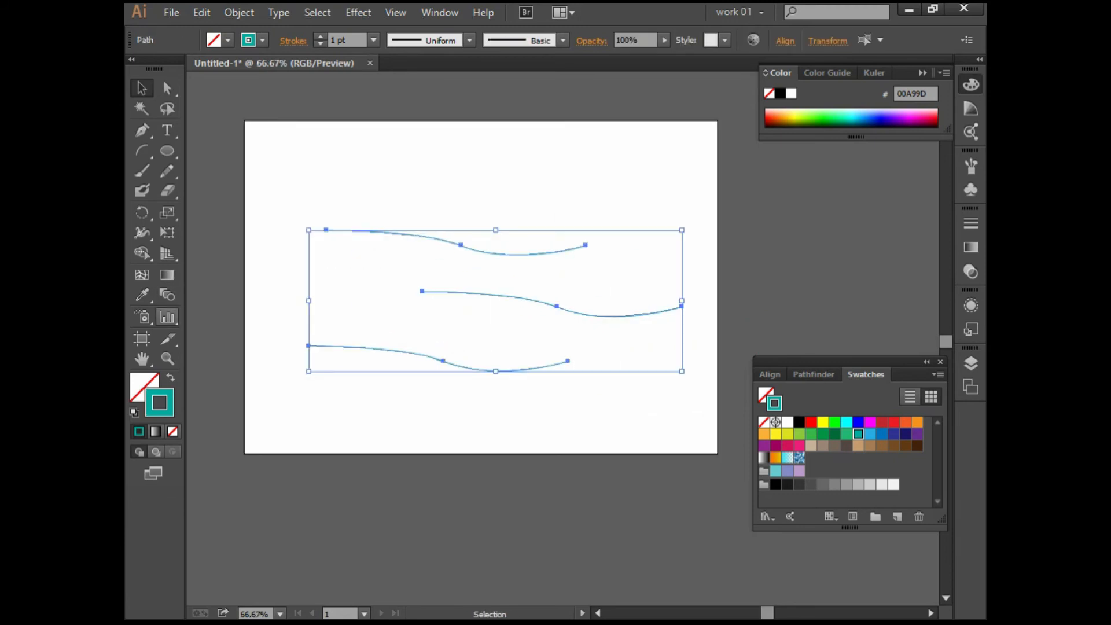
click(167, 294)
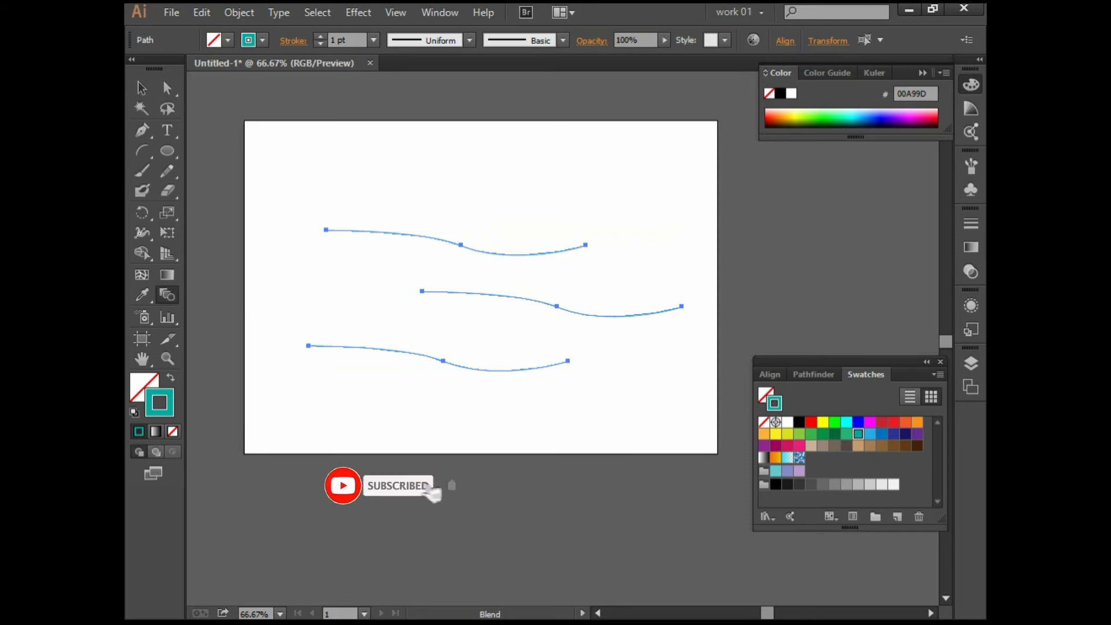
click(422, 291)
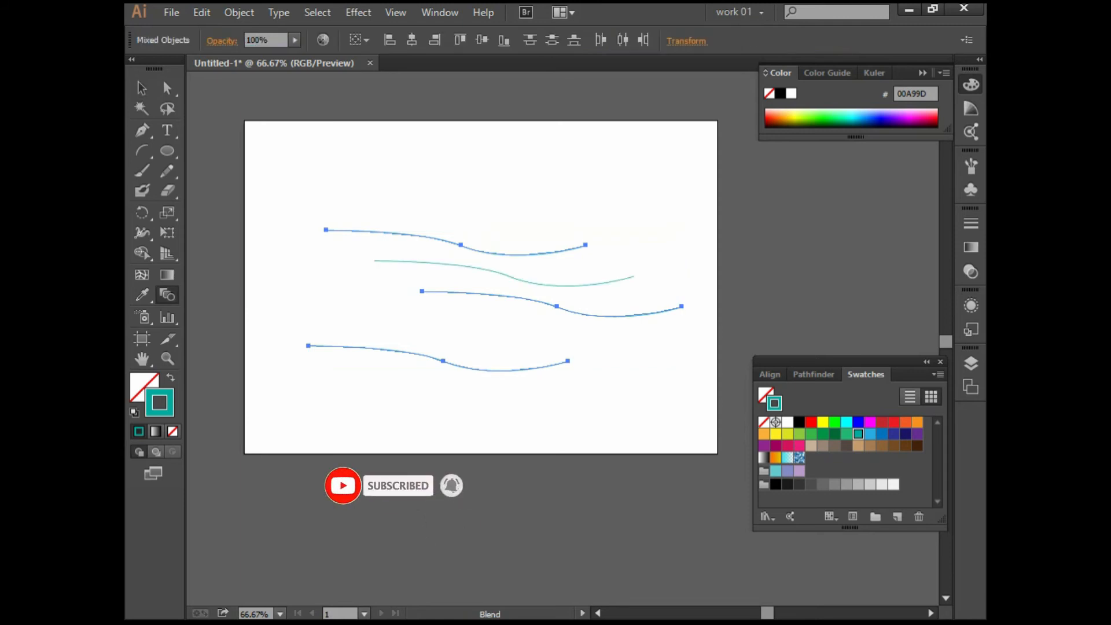
click(308, 346)
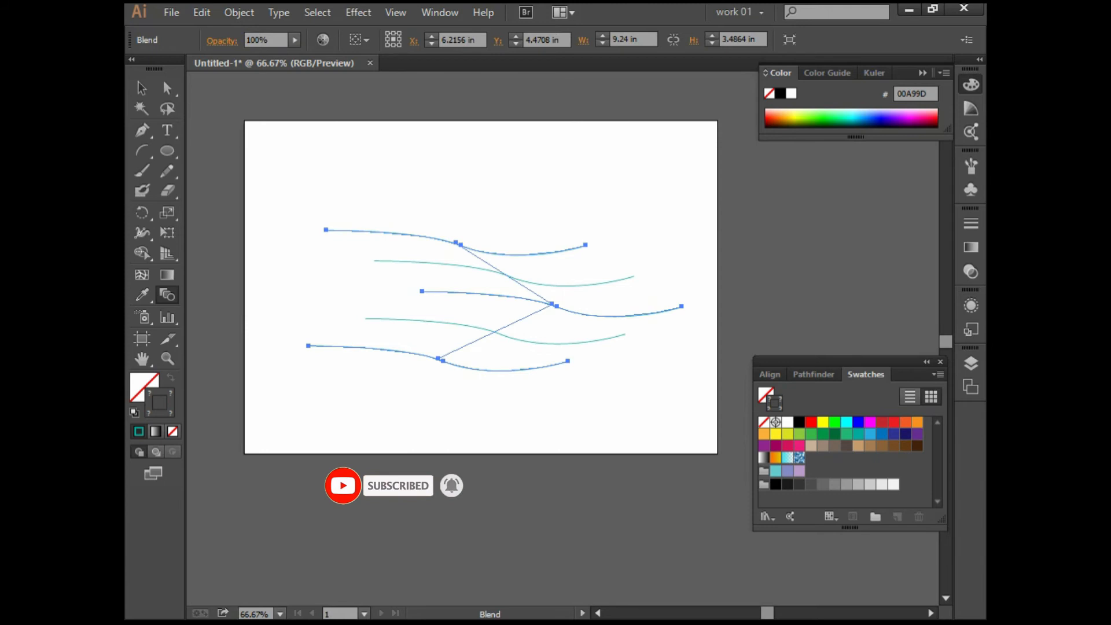
Set the wavy blend's spacing to 11 specified steps with preview on and apply the options
click(239, 12)
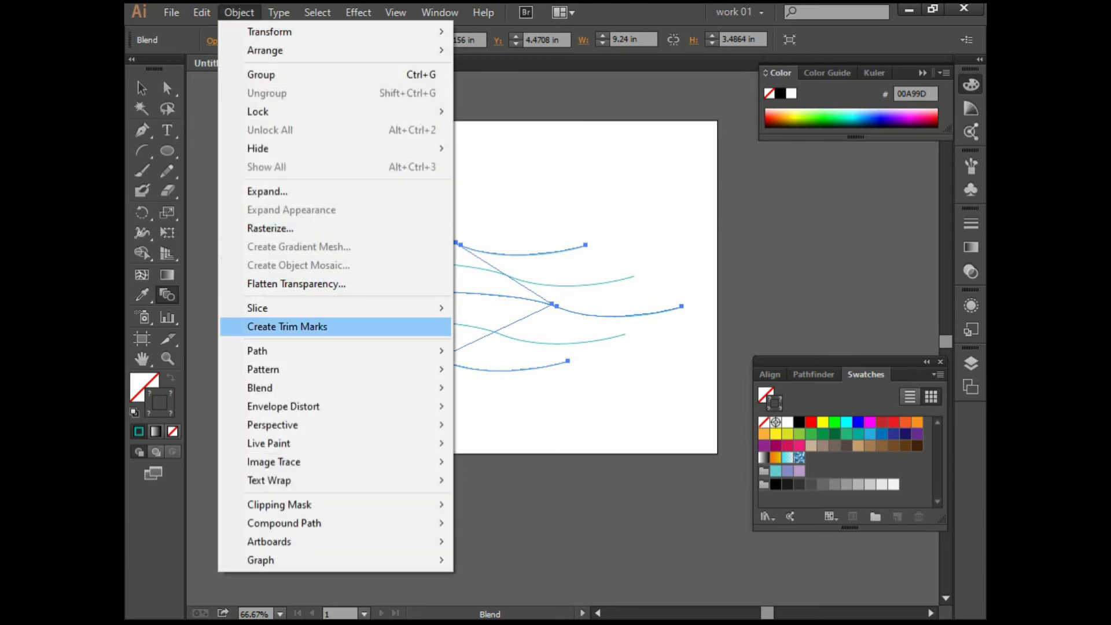
mouse_move(324, 388)
click(509, 431)
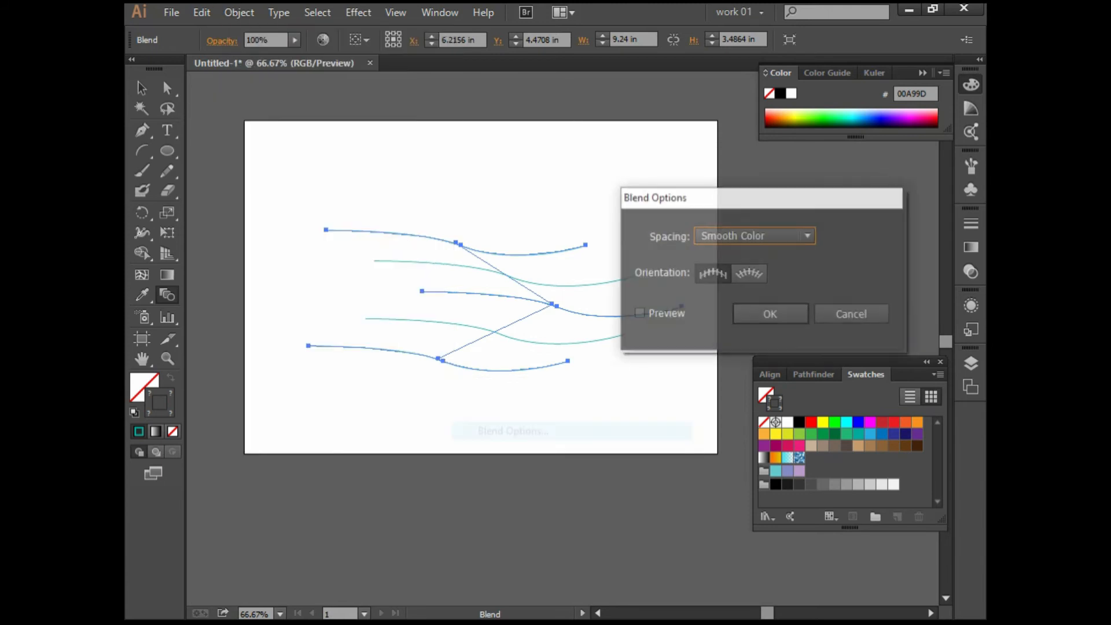
click(754, 236)
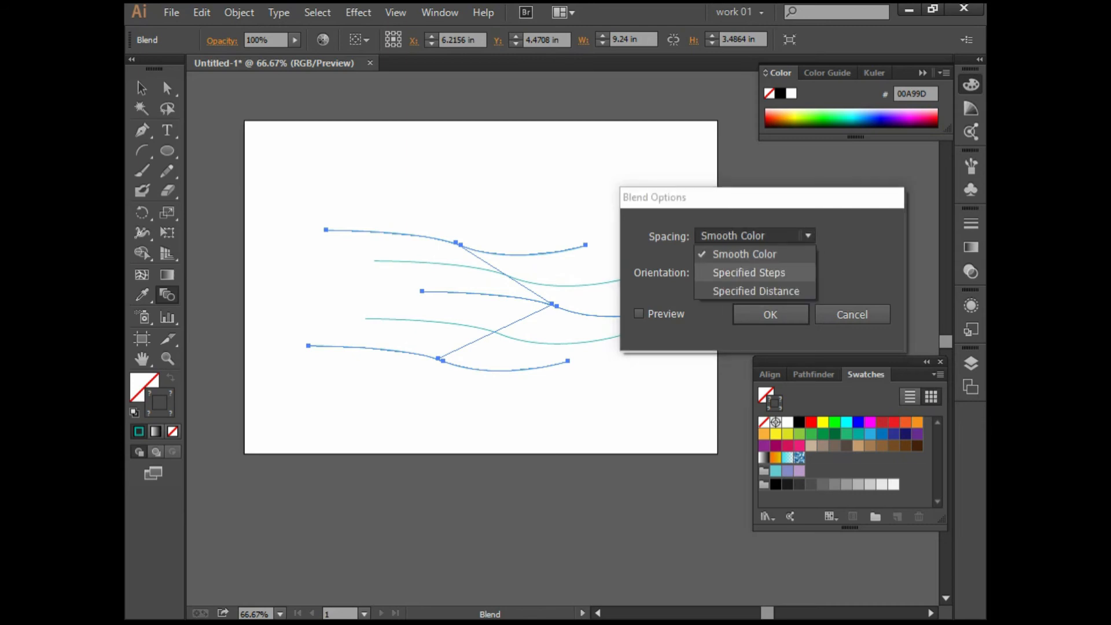
click(748, 272)
text(5)
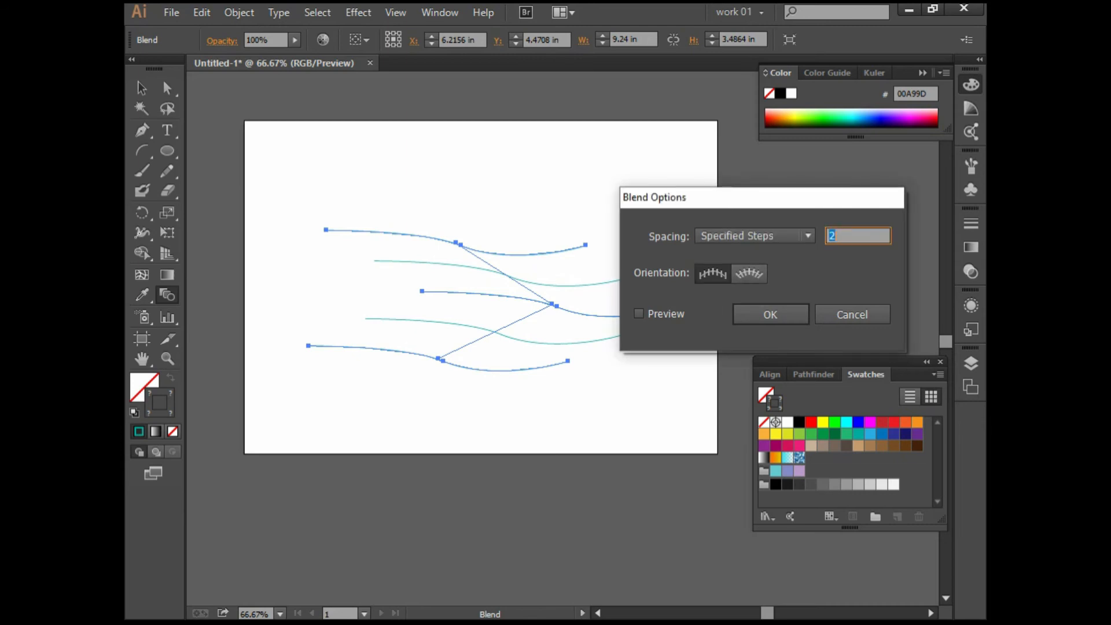
click(639, 314)
click(858, 236)
key(Up)
key(Up)
key(Up)
key(Up)
key(Up)
key(Up)
click(770, 314)
click(141, 87)
Draw a rectangle covering most of the artboard over the blend and swap its teal stroke to the fill
key(ctrl+1)
key(ctrl+minus)
key(m)
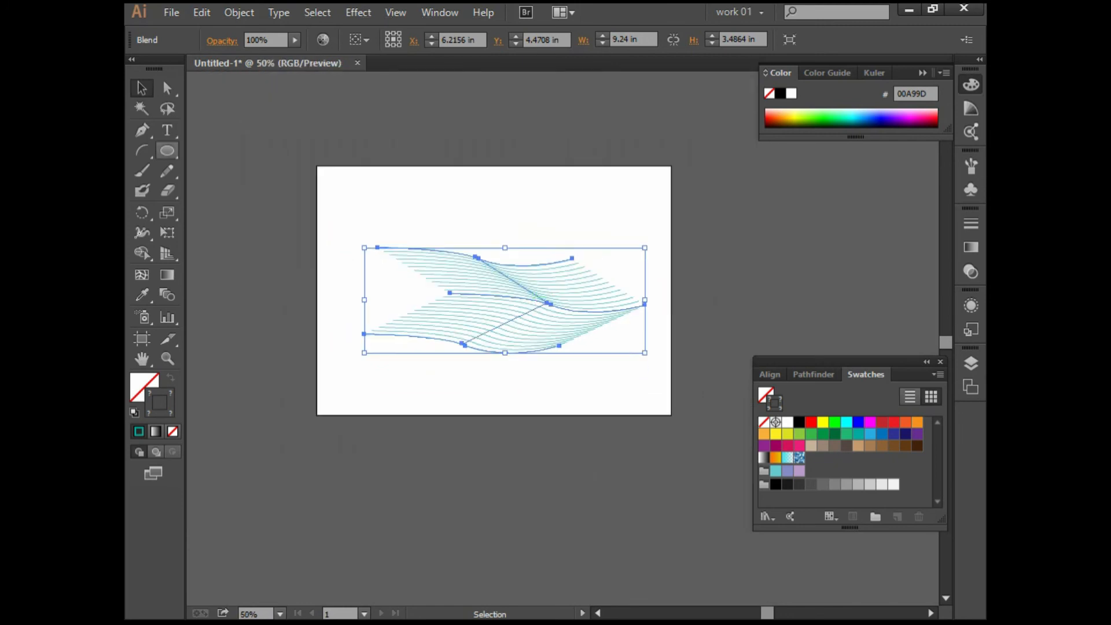
drag(330, 175, 671, 396)
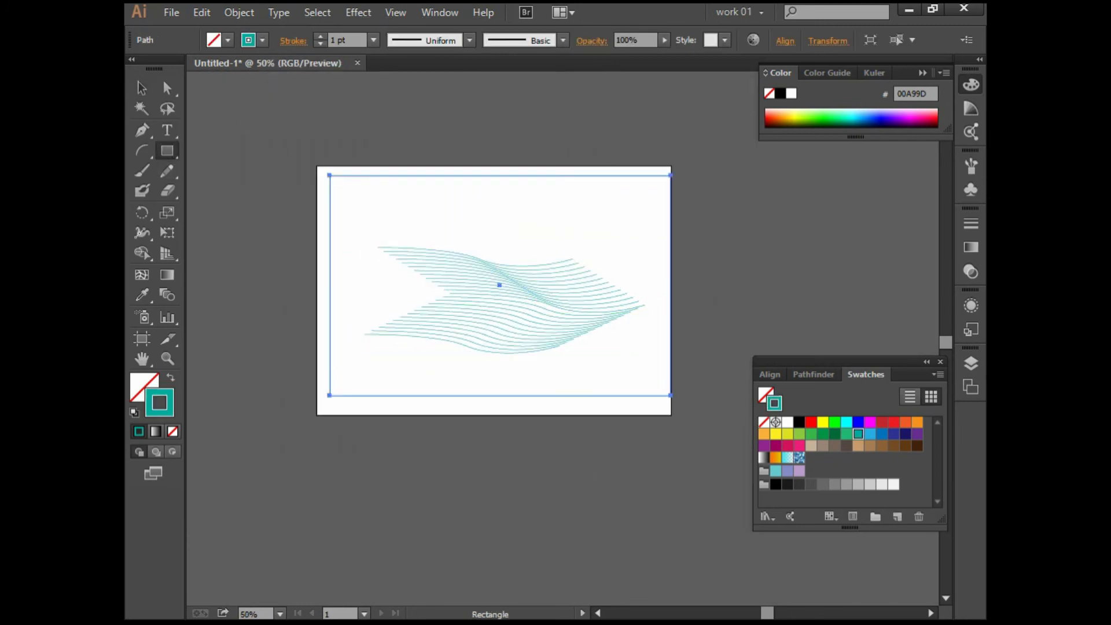
key(v)
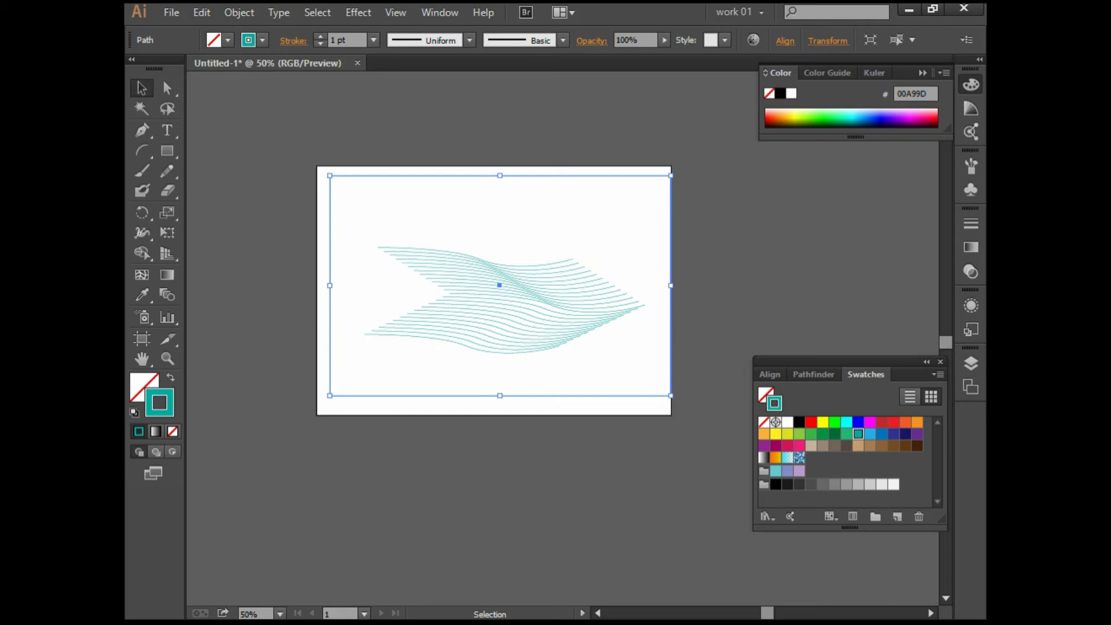
key(shift+x)
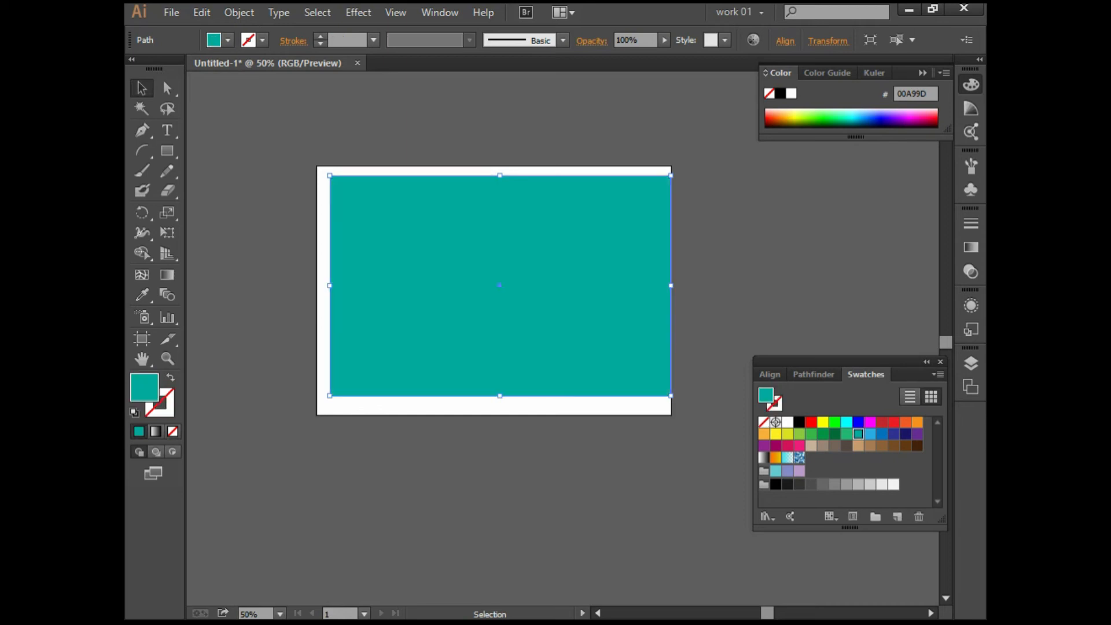
Fill the rectangle with black, send it to the back behind the blend and deselect it
click(799, 422)
right_click(514, 250)
mouse_move(560, 489)
click(744, 544)
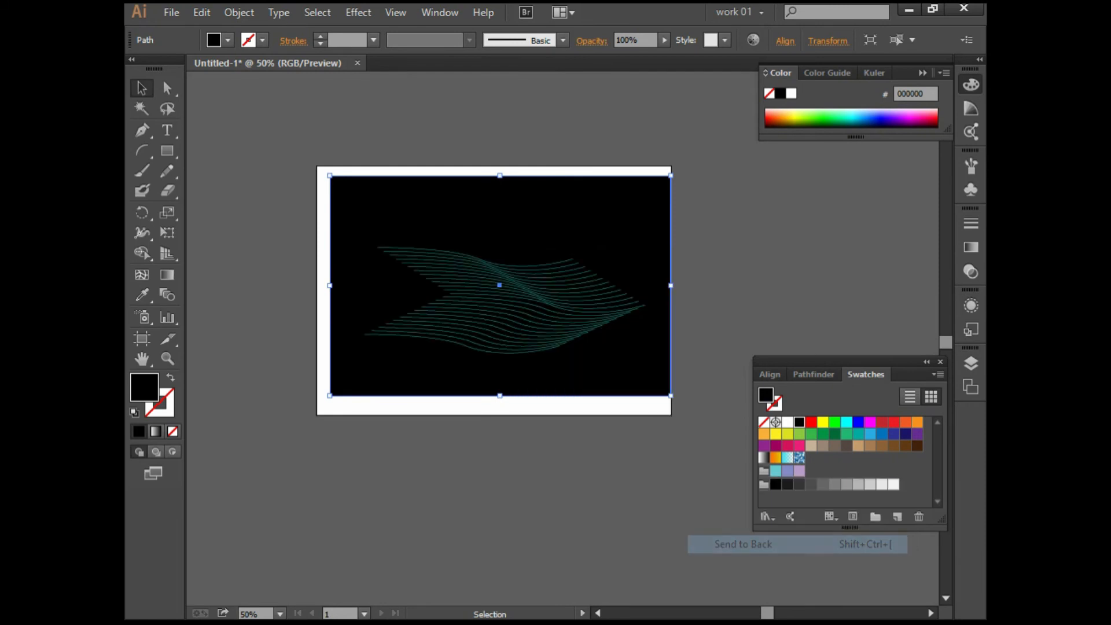
key(shift+ctrl+a)
Move the wavy blend slightly up, enlarge it to about 13.07 × 4.93 in and deselect it
scroll(553, 290, up, 1)
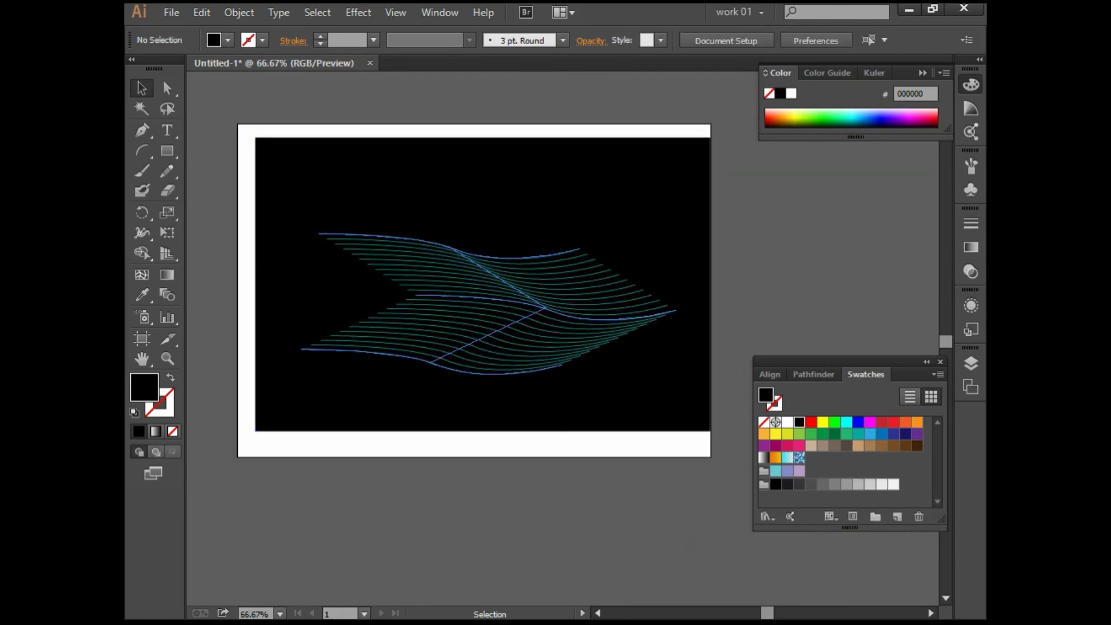
click(471, 308)
scroll(471, 309, up, 2)
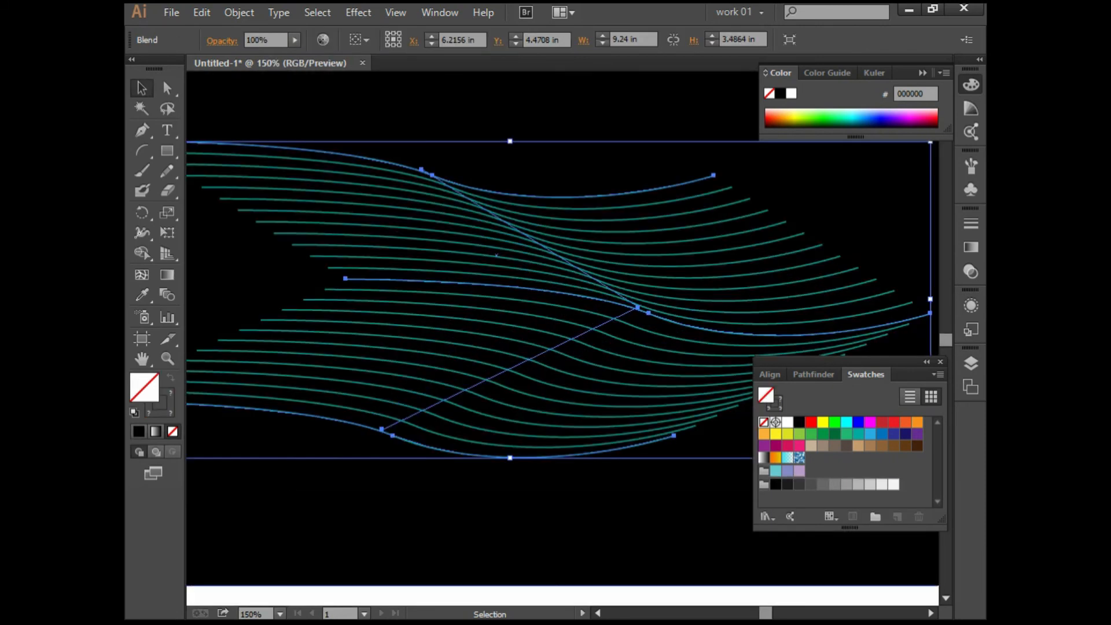
scroll(503, 304, down, 1)
scroll(520, 304, down, 2)
drag(510, 297, 509, 288)
drag(654, 345, 714, 368)
click(724, 376)
scroll(576, 297, up, 1)
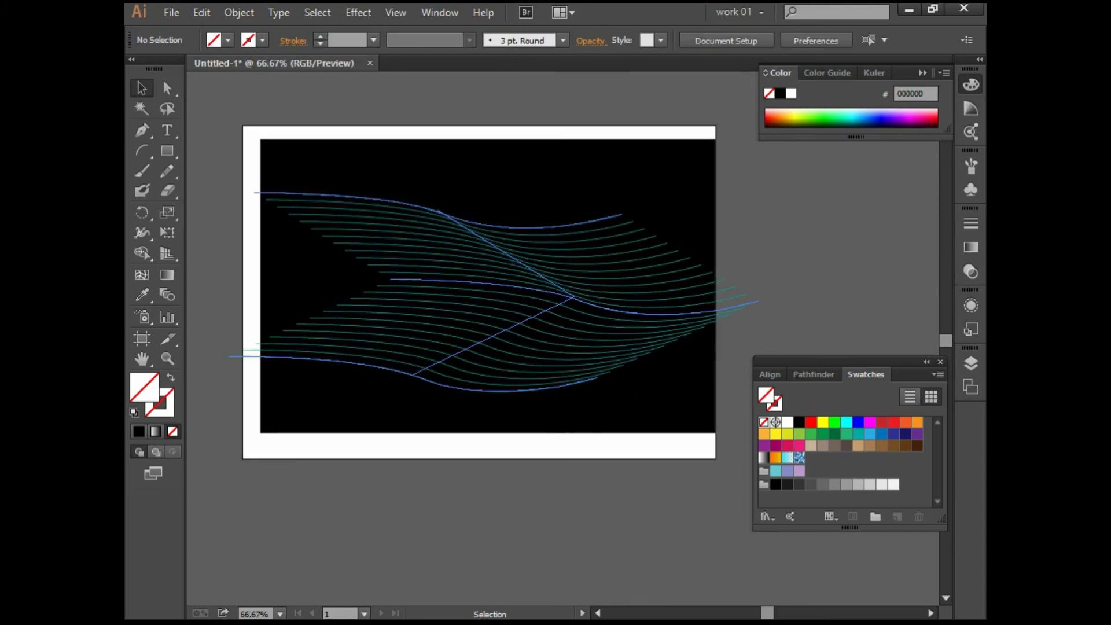
Give the wavy blend an orange stroke without a fill and deselect it
click(574, 297)
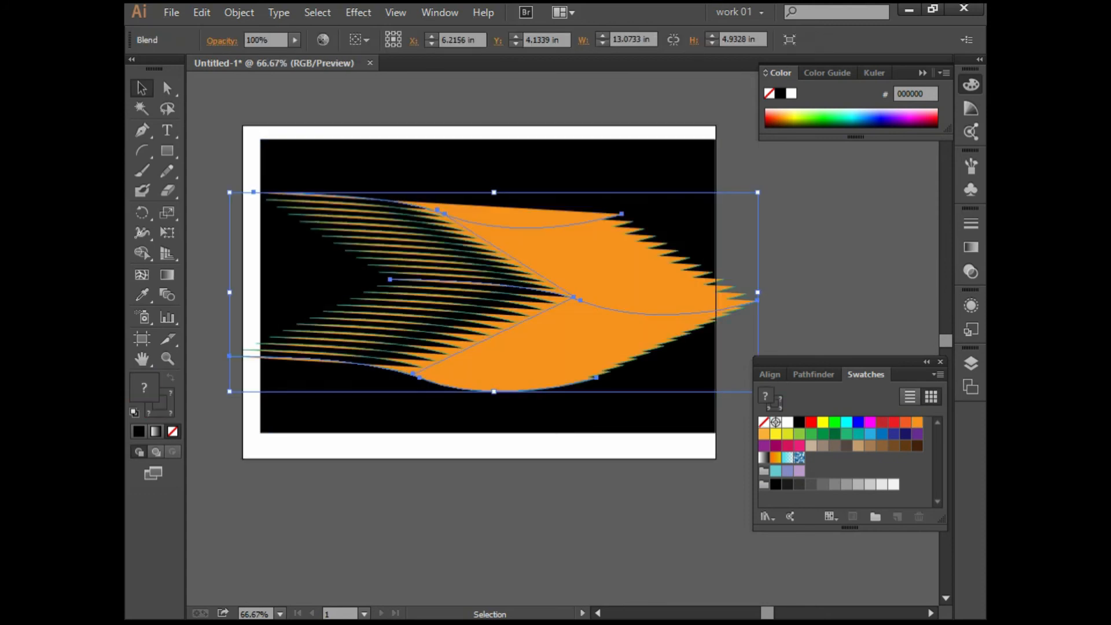
key(ctrl+z)
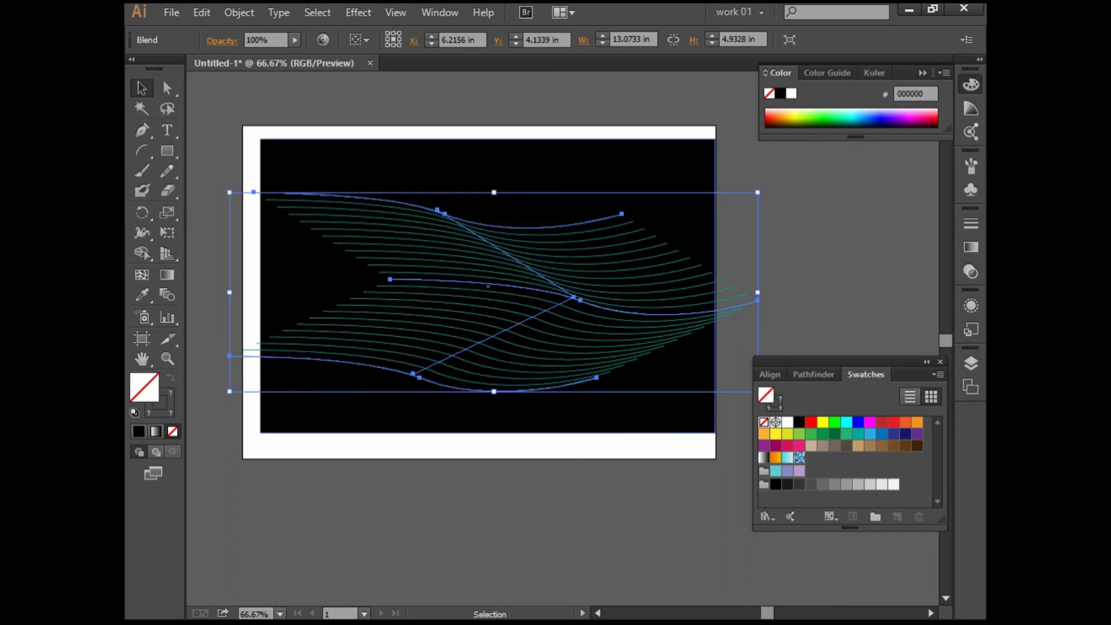
key(x)
key(comma)
key(ctrl+shift+a)
scroll(460, 345, up, 1)
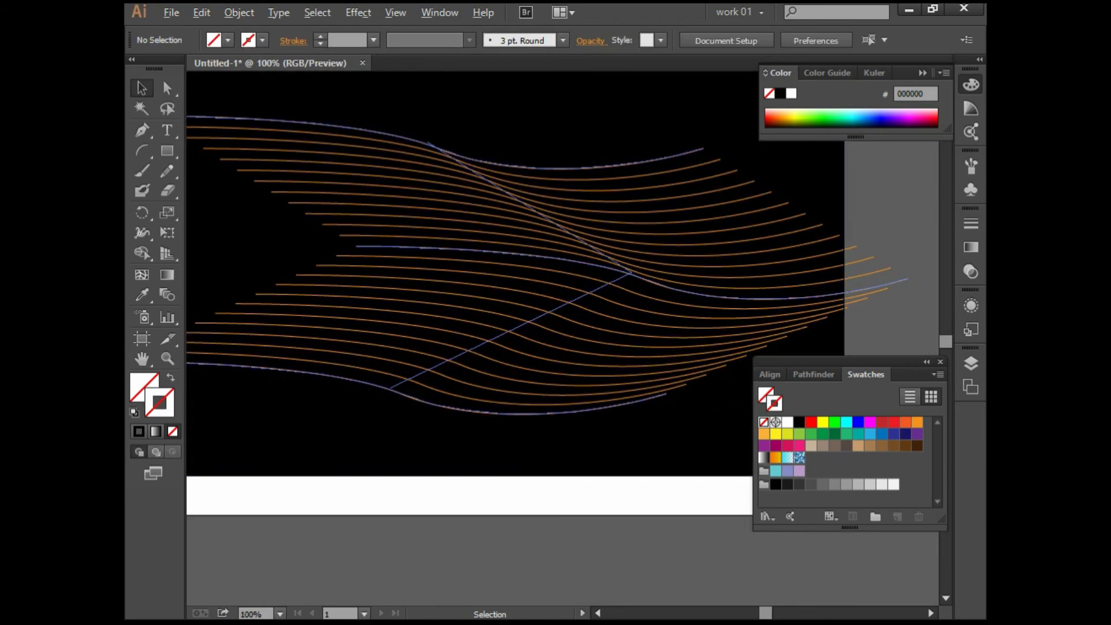
scroll(468, 308, down, 1)
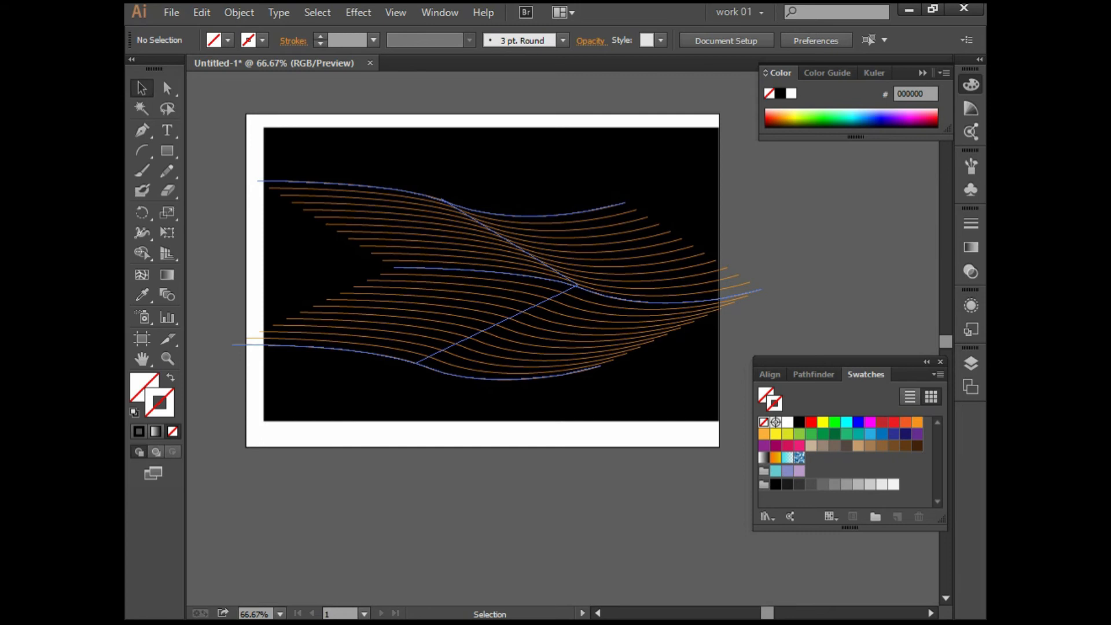
Examine the blending modes available for the orange blend in its transparency settings, and deselect the blend
click(461, 279)
scroll(461, 279, up, 1)
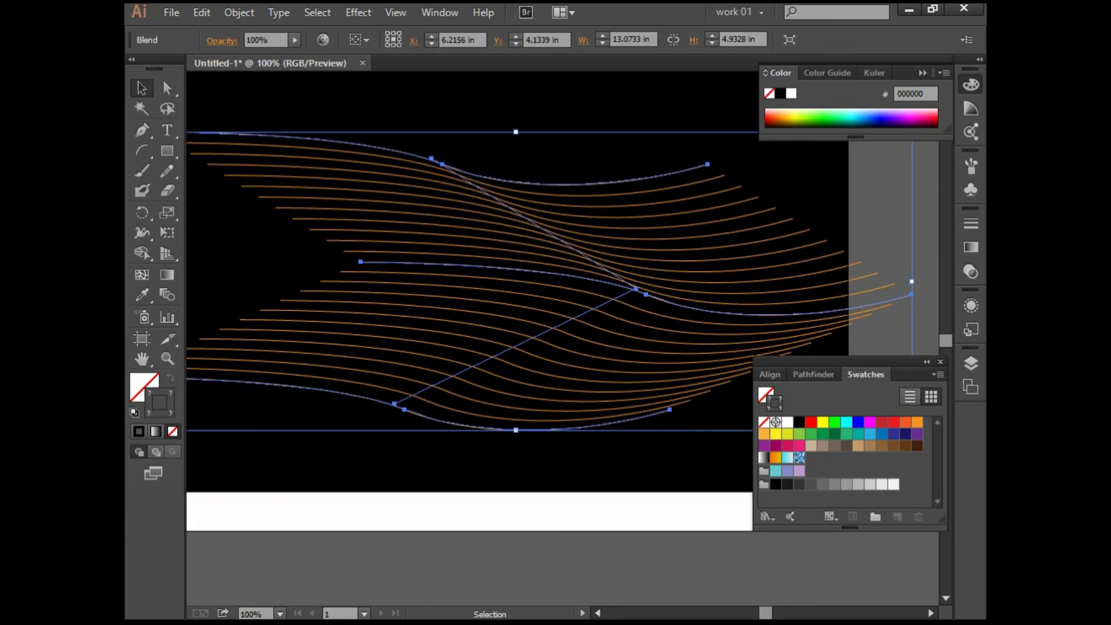
click(971, 272)
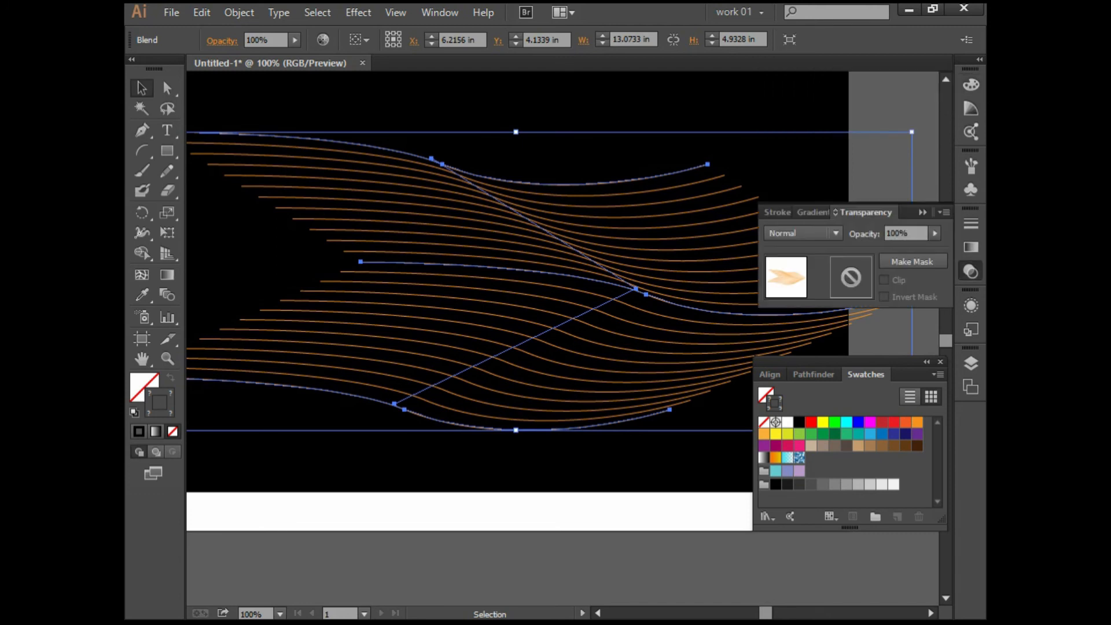
click(801, 233)
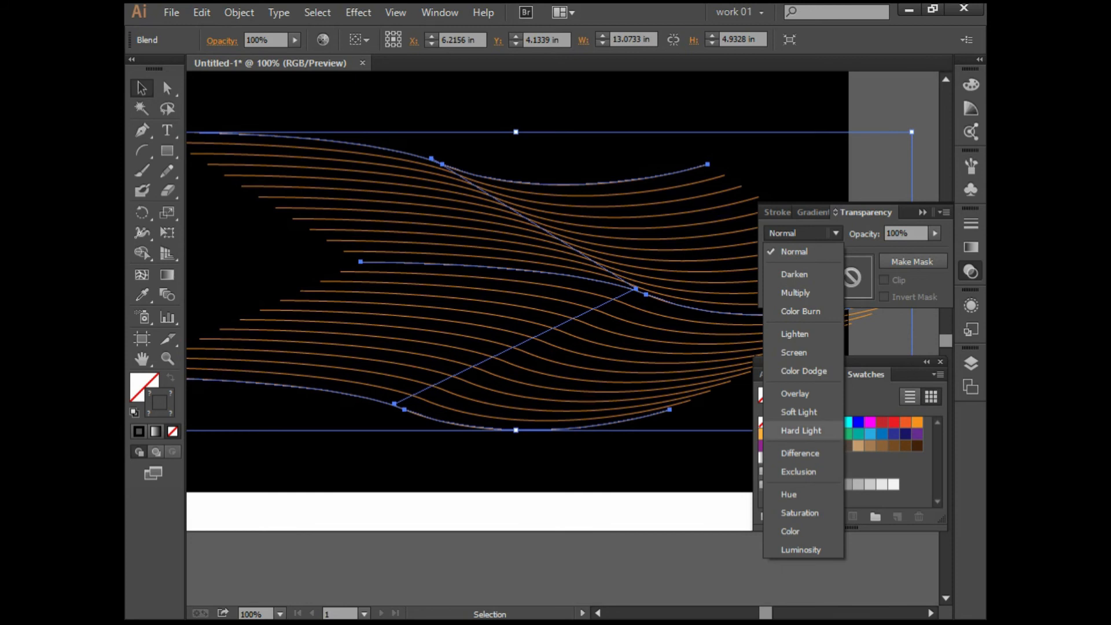
key(ctrl+shift+a)
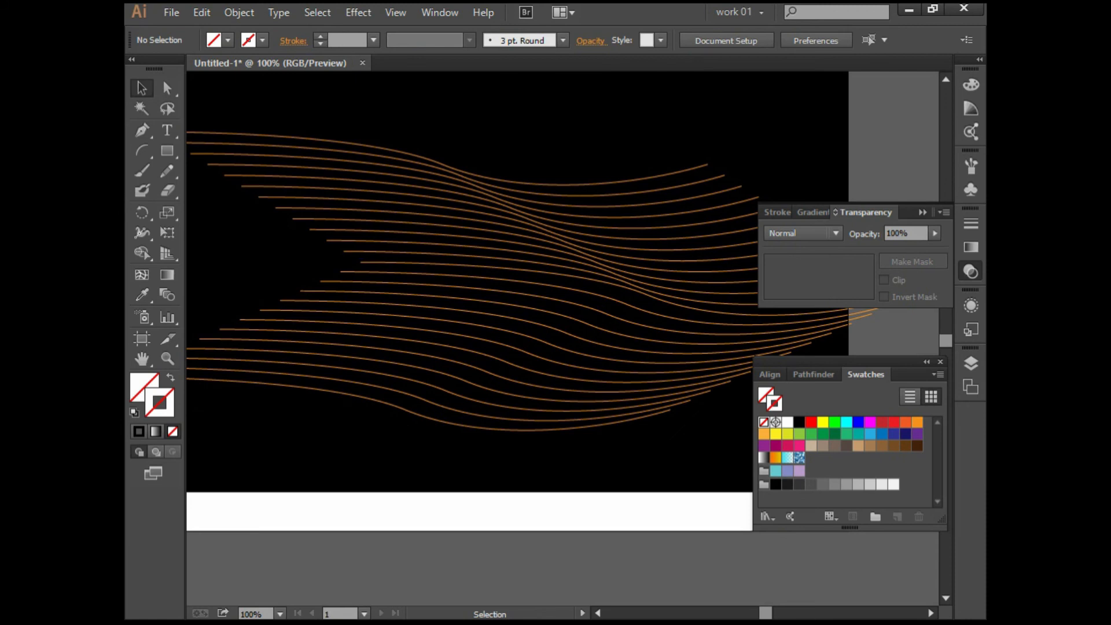
click(923, 212)
Select the orange blend together with the black background rectangle and delete both
scroll(670, 294, down, 3)
click(670, 295)
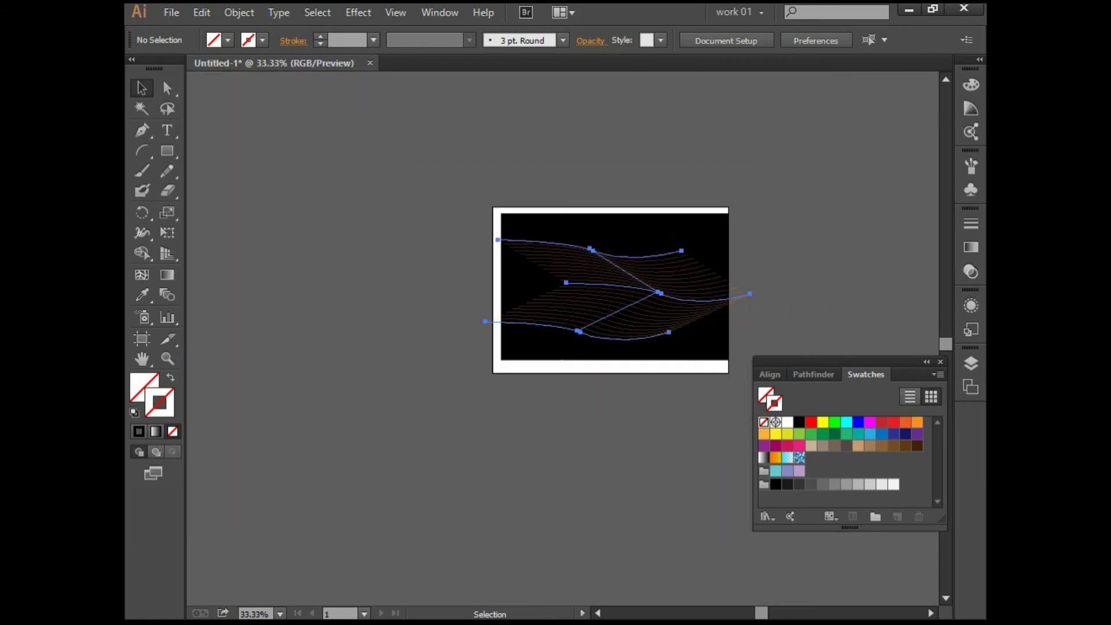
scroll(621, 282, up, 1)
scroll(618, 283, up, 1)
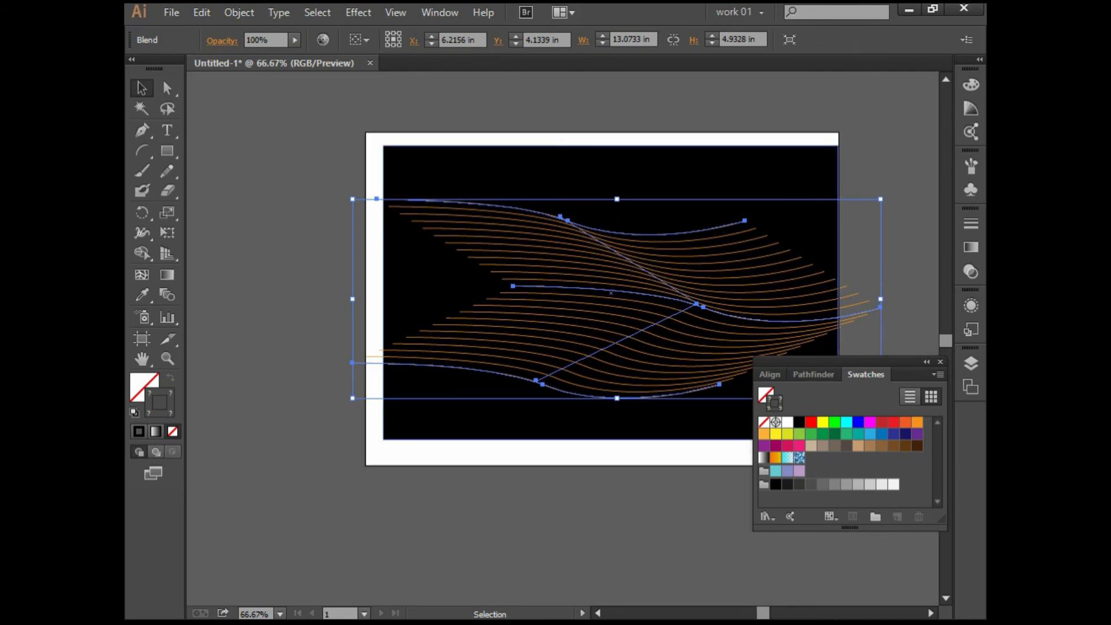
key(ctrl+a)
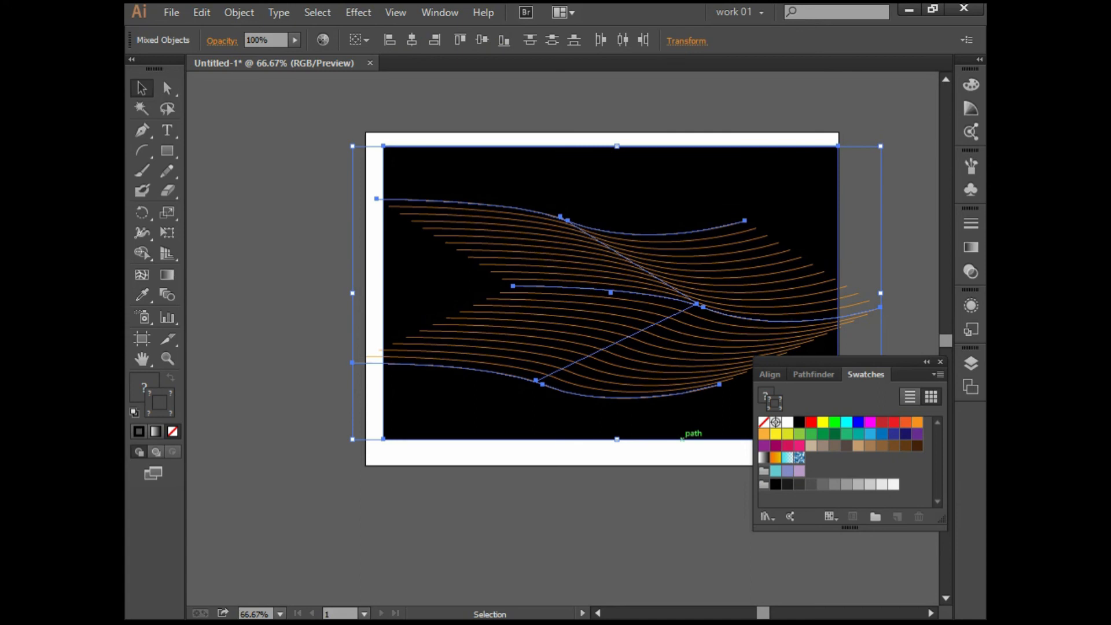
key(Delete)
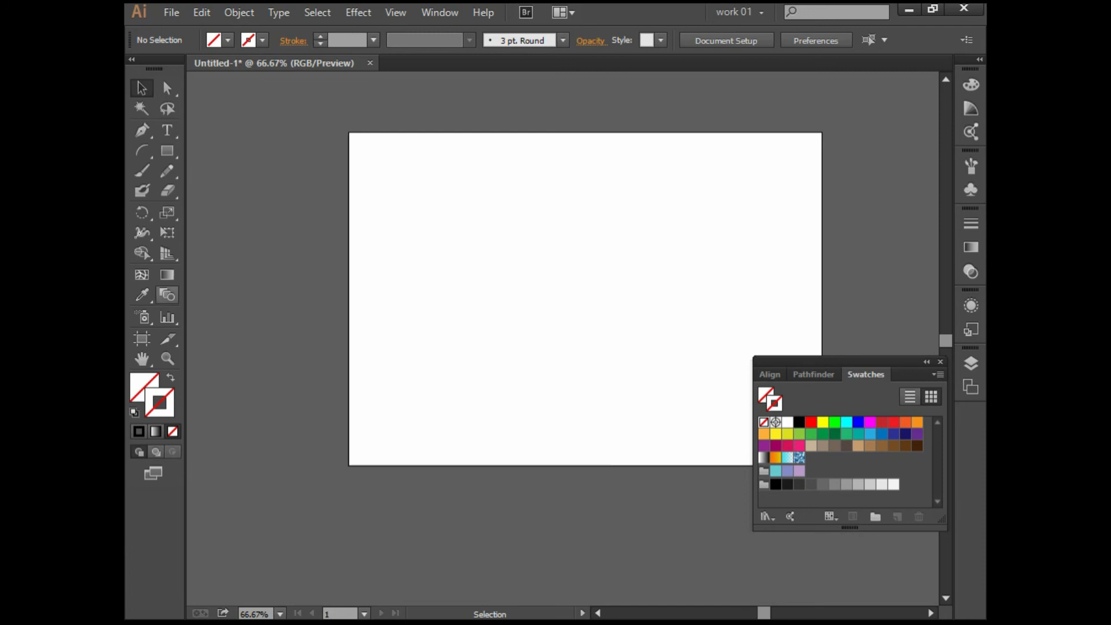
Draw a small square near the artboard's upper left and give it a light blue fill with no stroke
click(167, 150)
drag(445, 192, 475, 220)
click(141, 88)
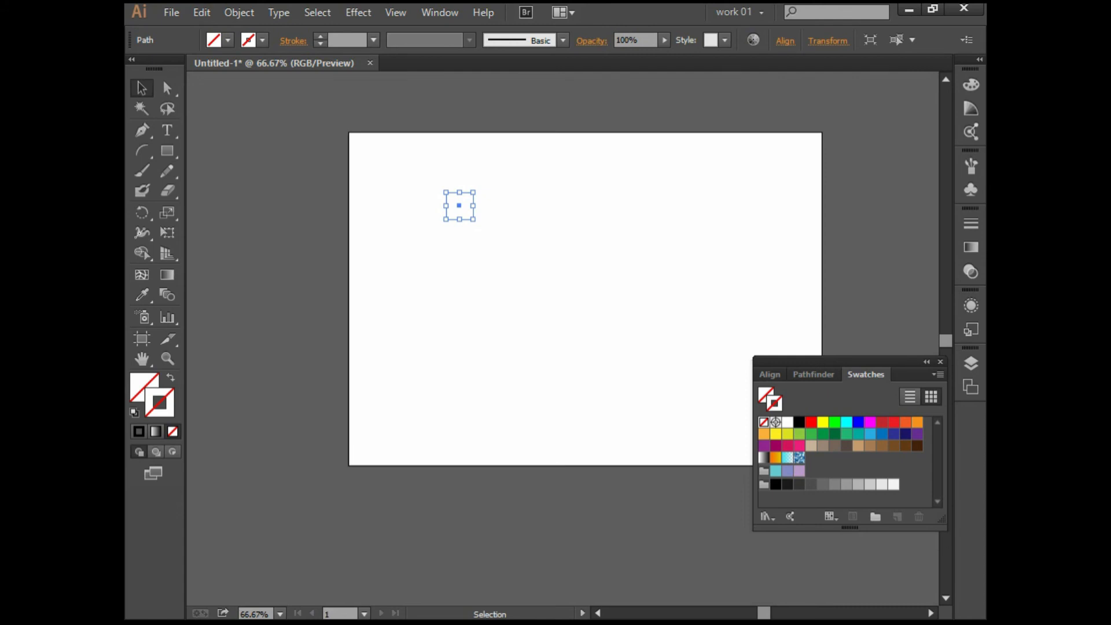
click(870, 433)
key(shift+x)
key(ctrl+1)
key(ctrl+minus)
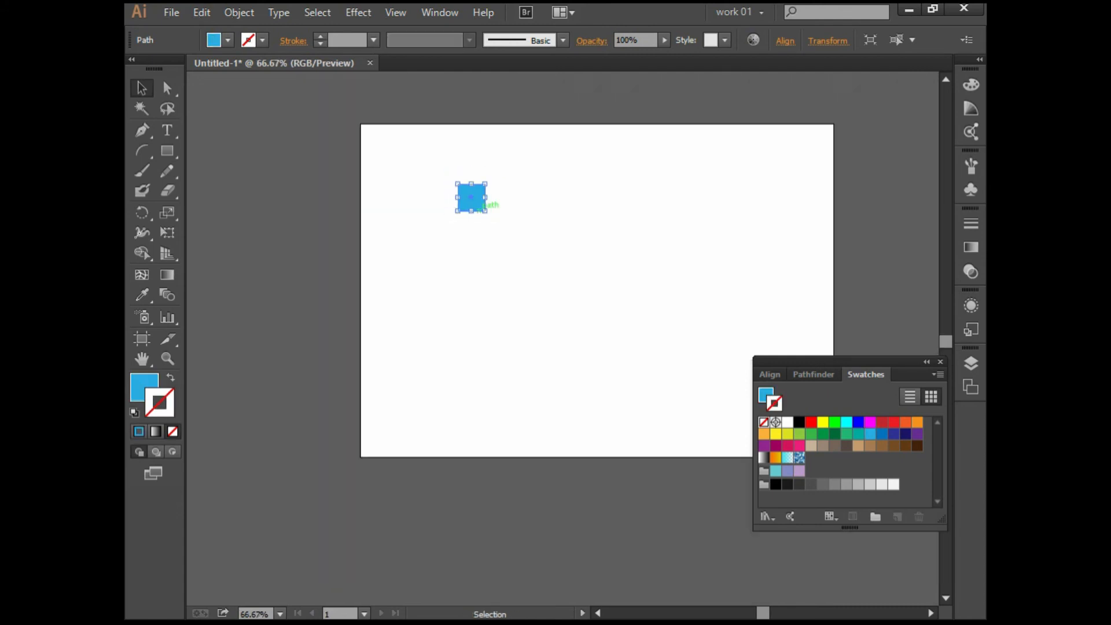
Draw a small light blue star below the square and place a copy of it straight below
key(b)
drag(168, 151, 243, 231)
mouse_move(466, 310)
mouse_down()
mouse_move(479, 320)
mouse_move(470, 404)
mouse_up()
click(466, 310)
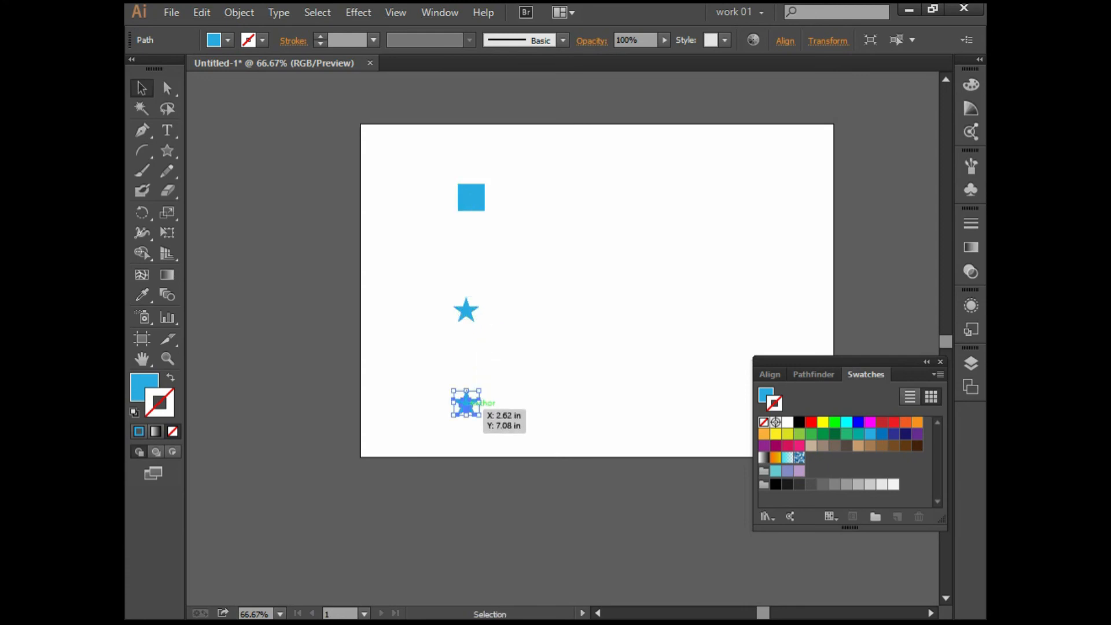
Move the upper star up, copy the square between the two stars, and center-align all four shapes horizontally
drag(467, 311, 467, 272)
drag(472, 197, 472, 345)
drag(413, 217, 540, 425)
click(770, 375)
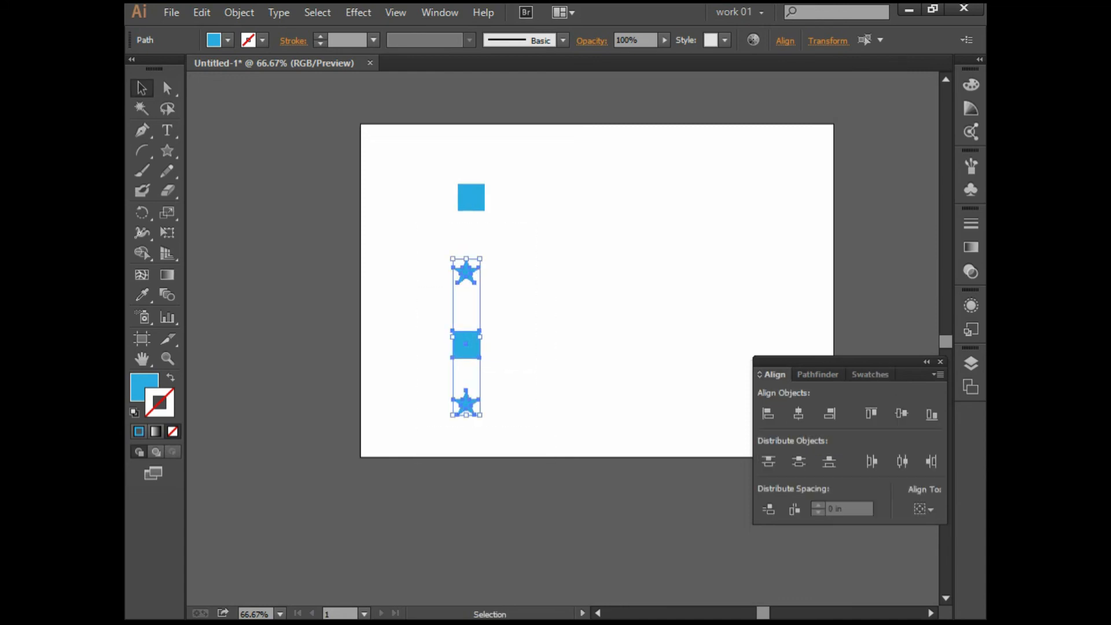
shift+click(471, 197)
click(799, 413)
key(ctrl+1)
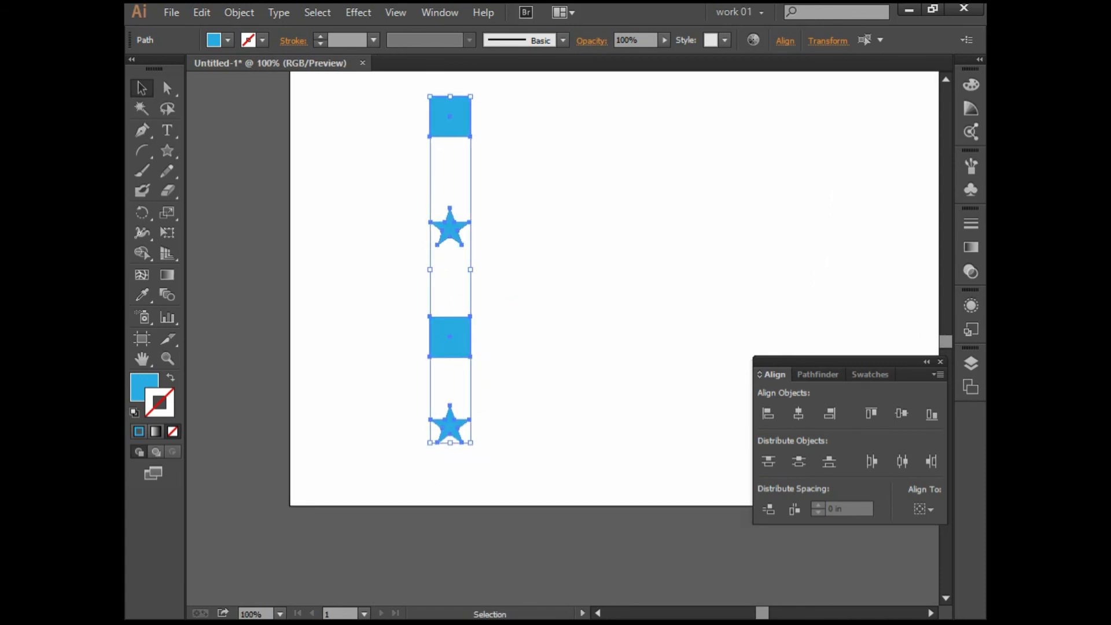
Blend the column's square, star, square and star in sequence from the upper square to the lowest star
click(167, 295)
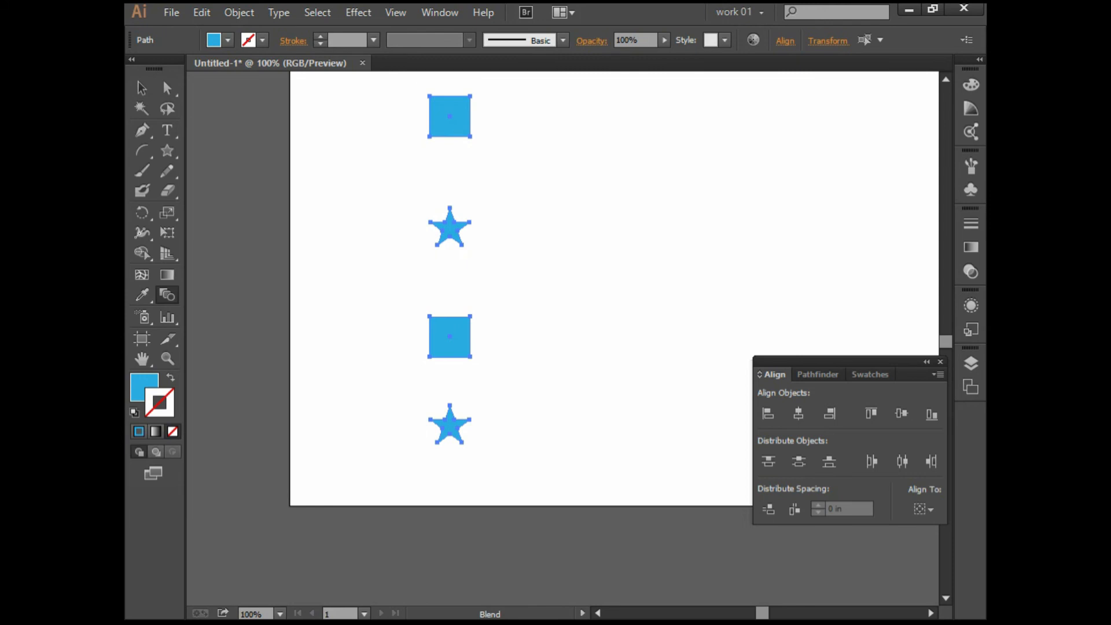
click(450, 227)
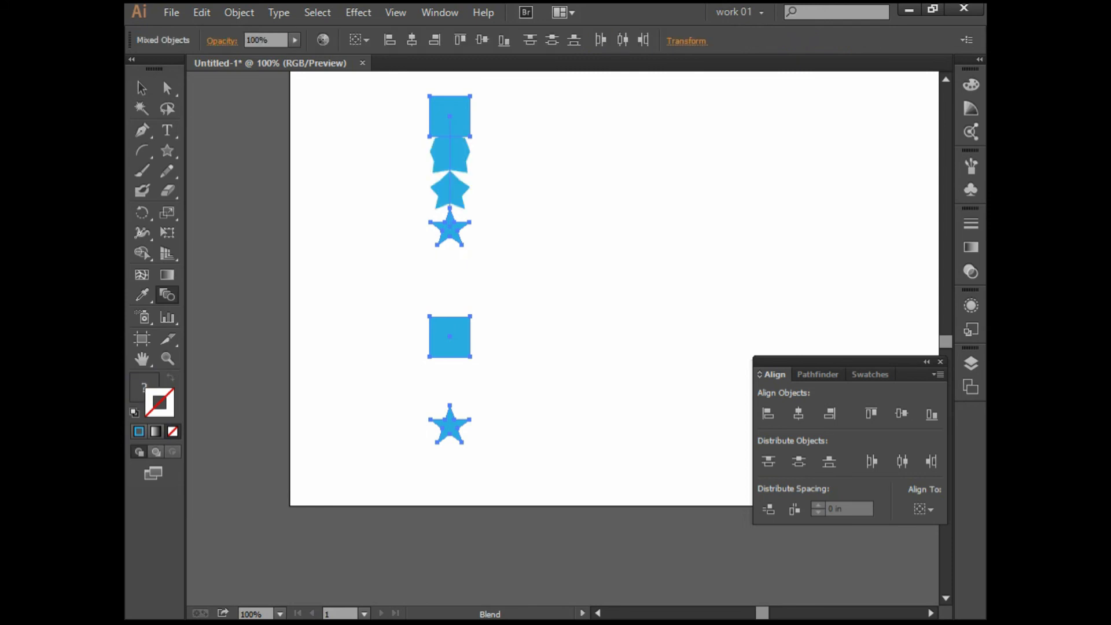
click(450, 337)
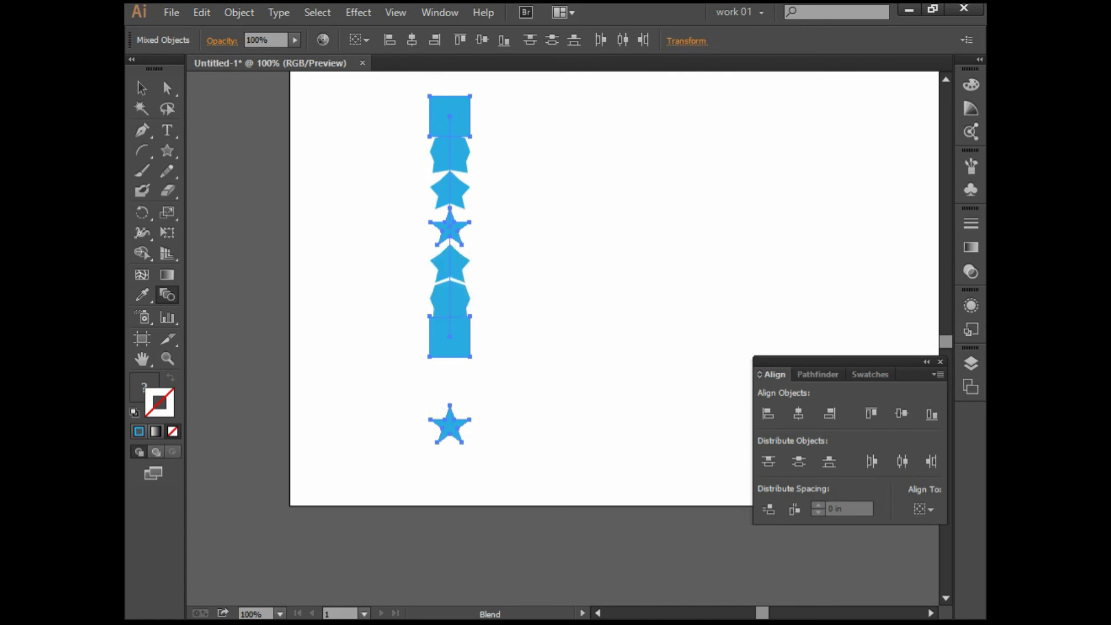
click(450, 427)
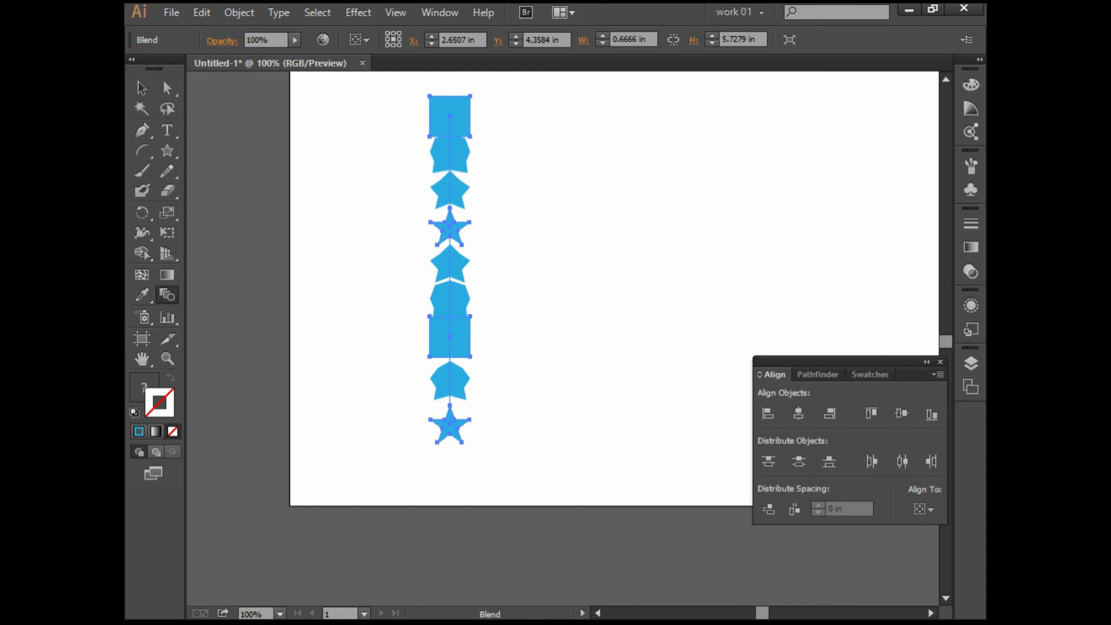
Change the square-and-star blend's spacing to Specified Steps with preview on, and raise the step count for a denser column
click(238, 12)
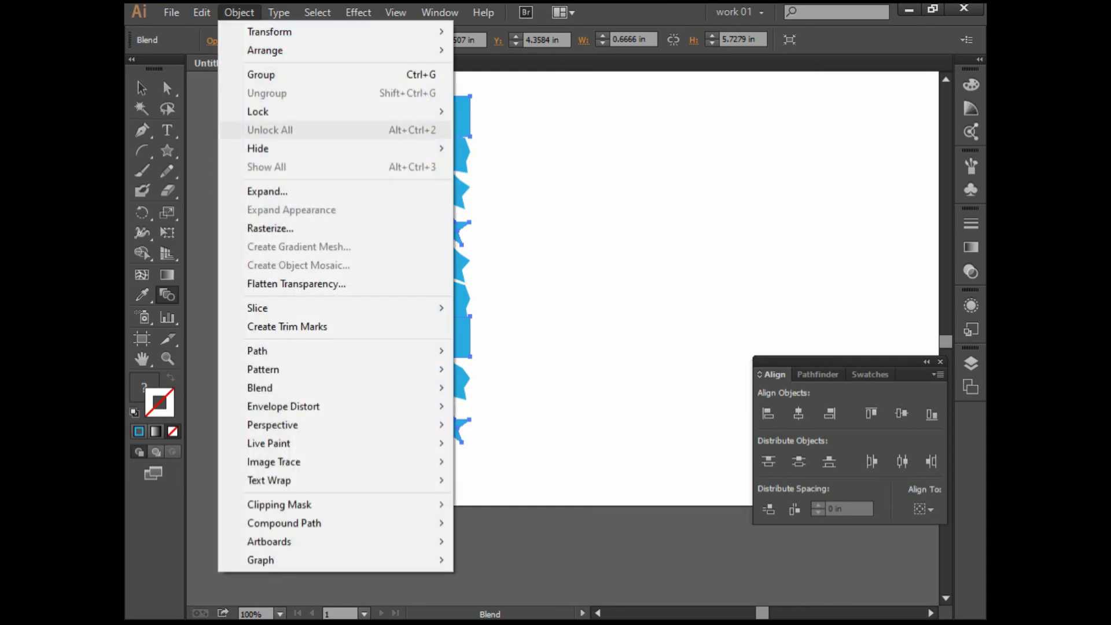
mouse_move(260, 388)
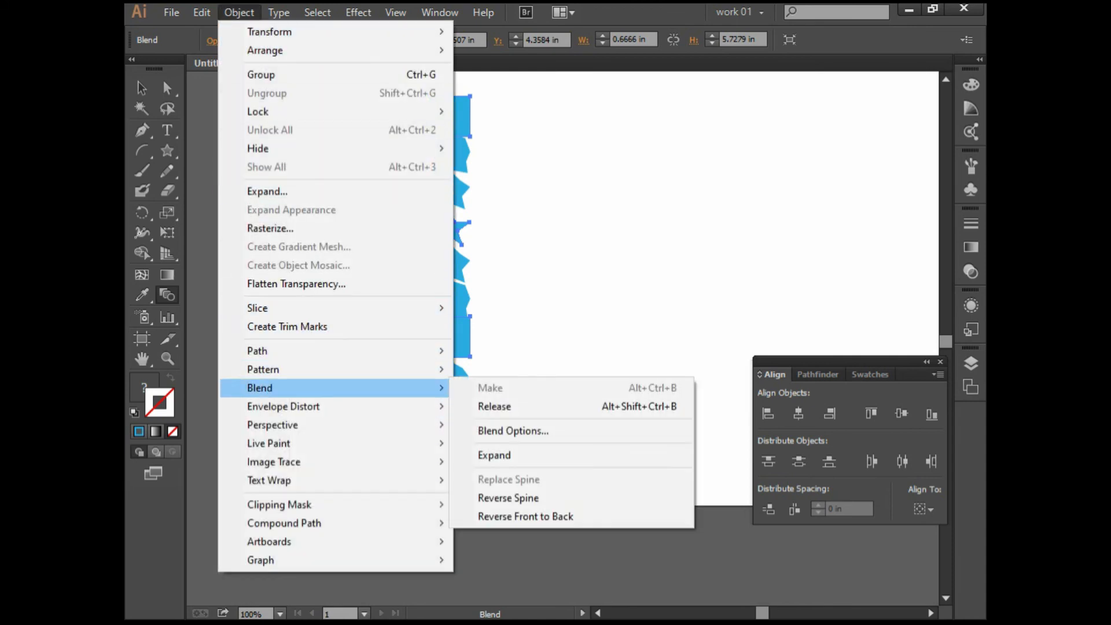
click(513, 430)
click(752, 236)
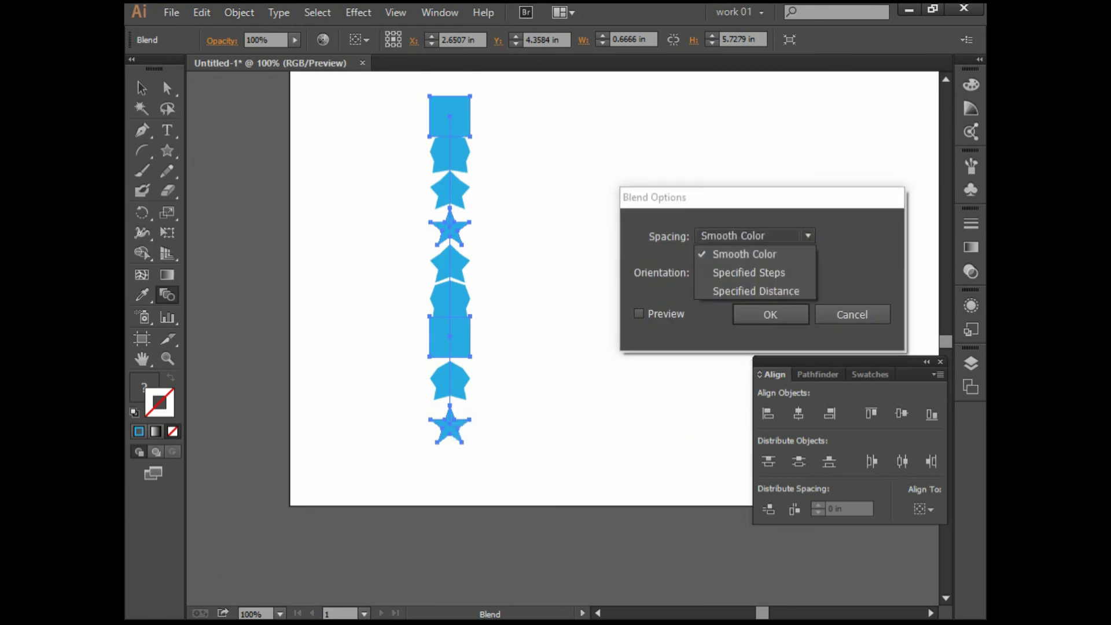
click(749, 272)
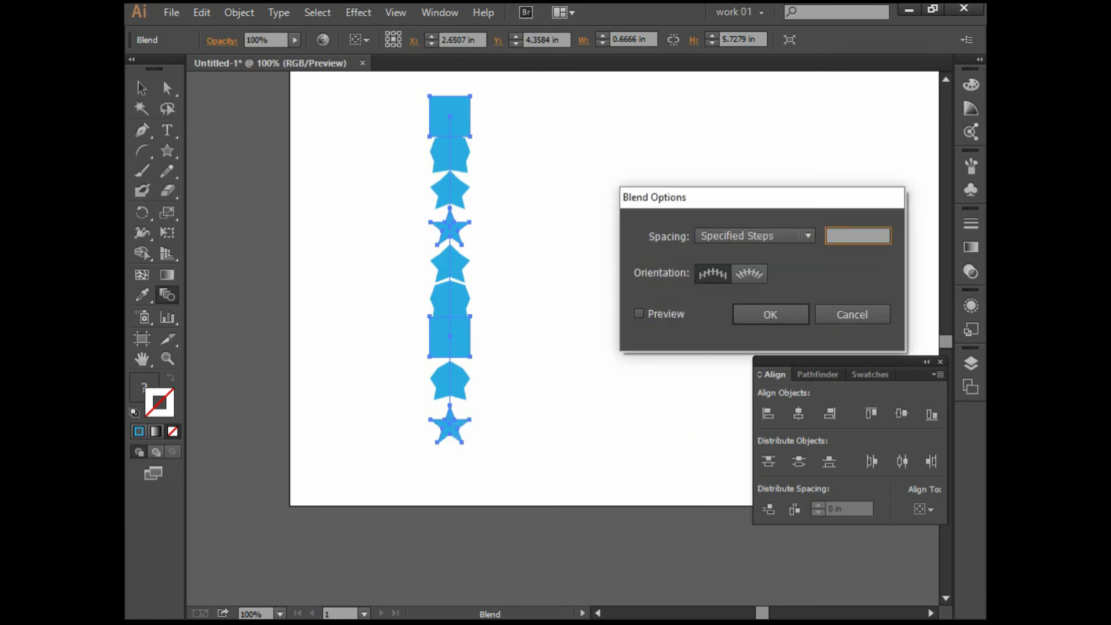
click(639, 314)
click(857, 235)
key(Up)
key(Up)
key(Up)
key(Up)
key(Up)
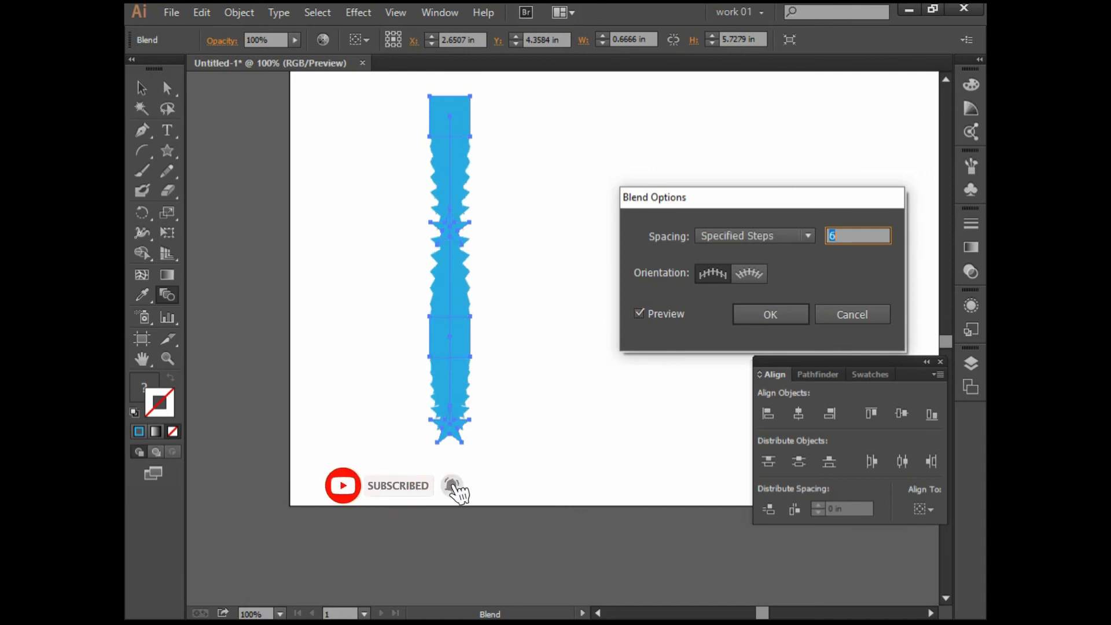
key(Return)
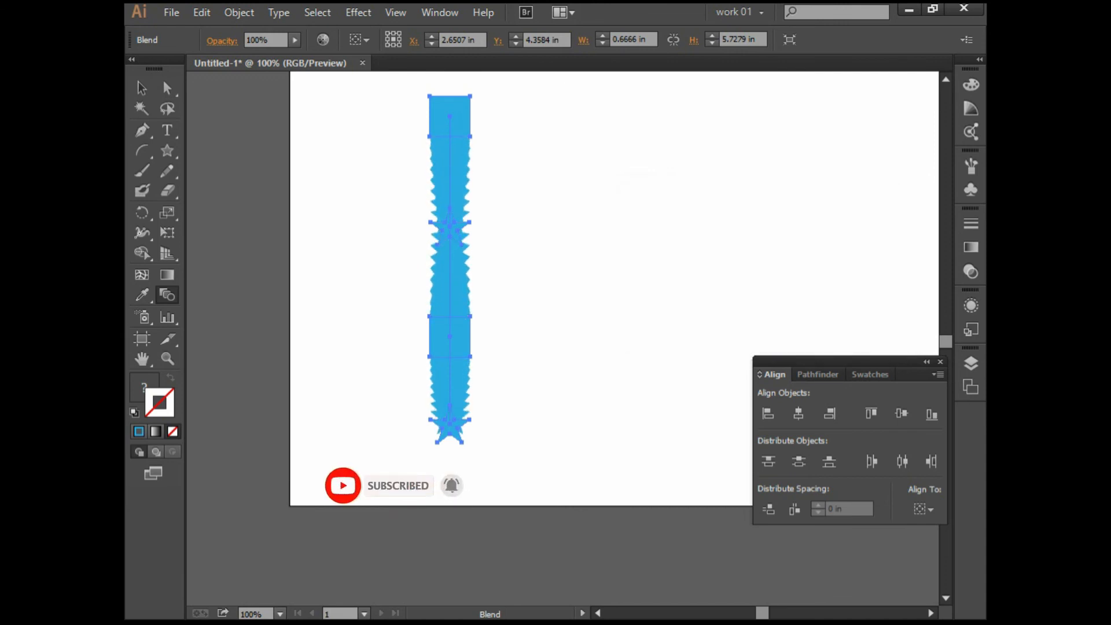
Delete the square-and-star blend, and draw a small blue circle and a larger one about 0.83 in wide across the artboard's upper part
key(v)
key(Delete)
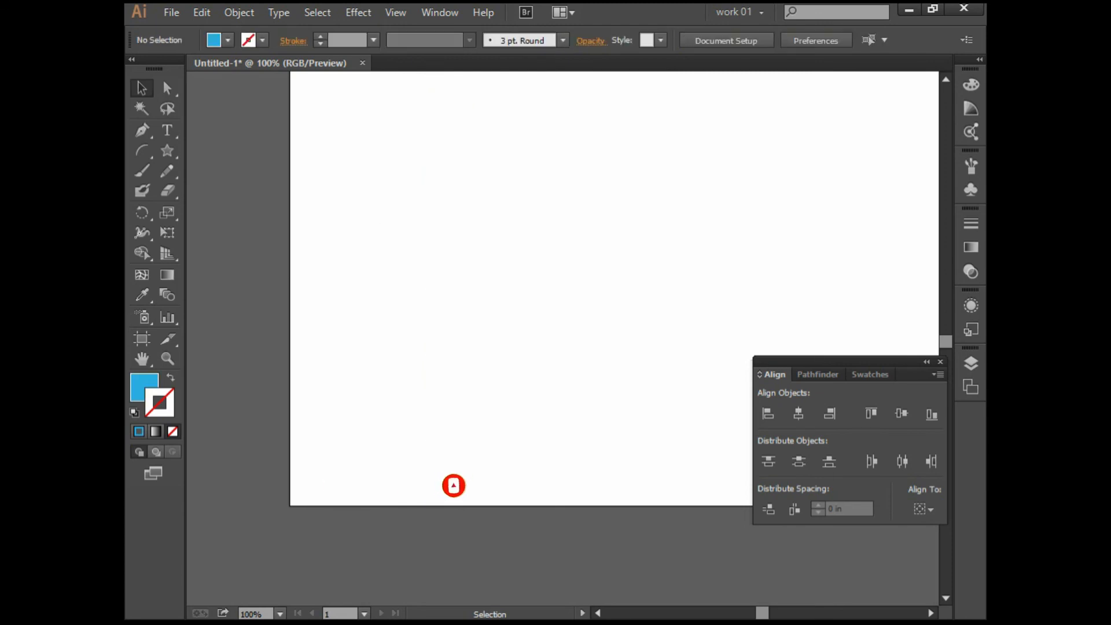
key(ctrl+minus)
key(l)
drag(441, 176, 453, 189)
drag(768, 177, 786, 194)
Select both circles and make a blend between them
click(142, 87)
drag(377, 152, 758, 213)
key(w)
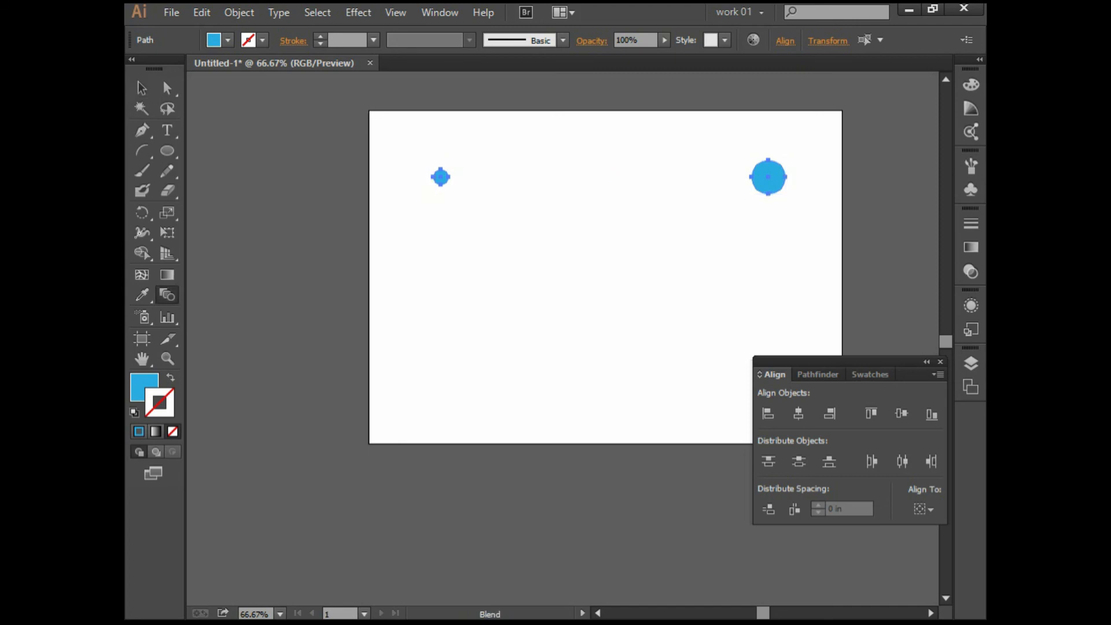
key(ctrl+alt+b)
click(141, 88)
key(space)
drag(605, 277, 605, 256)
key(ctrl+minus)
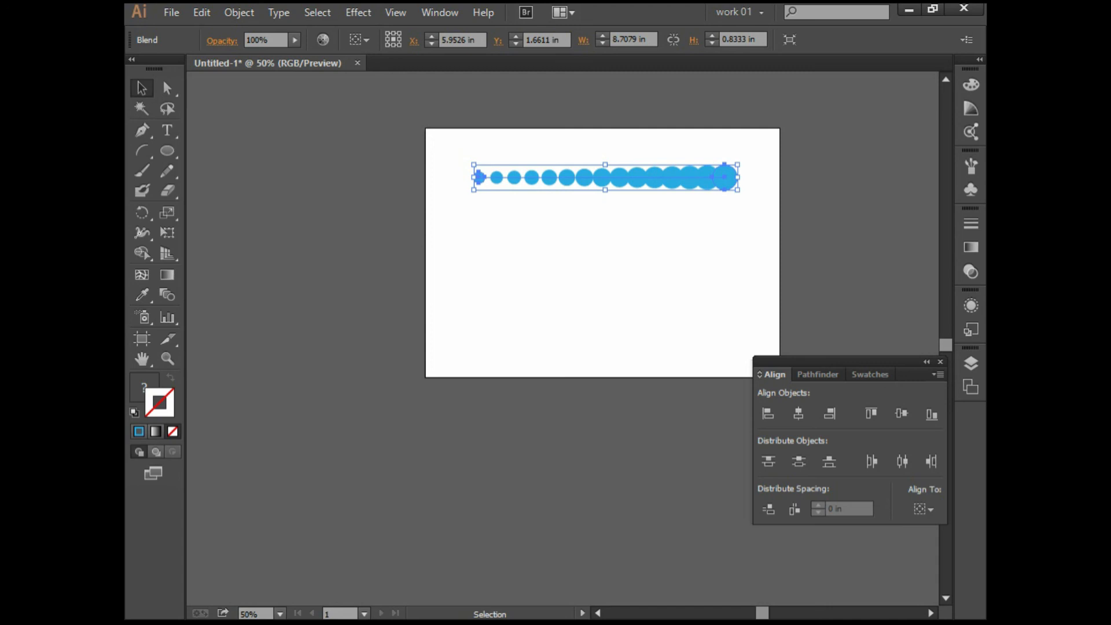
Draw a quarter-circle arc below the row of circles, rising from lower left to upper right
drag(142, 151, 213, 171)
mouse_move(461, 336)
mouse_down()
mouse_move(599, 275)
mouse_move(713, 278)
mouse_move(713, 265)
mouse_move(600, 242)
mouse_up()
key(v)
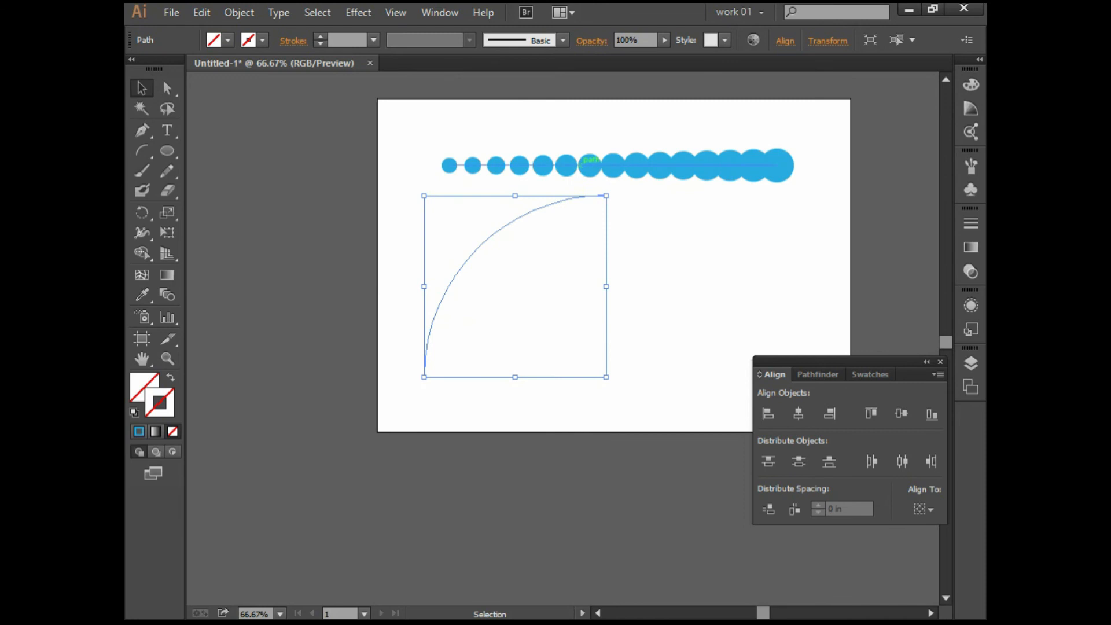
Select the circle blend together with the arc and replace the blend's spine with the arc
click(590, 165)
drag(414, 234, 501, 296)
scroll(494, 264, up, 1)
key(space)
drag(481, 117, 445, 141)
drag(417, 104, 540, 249)
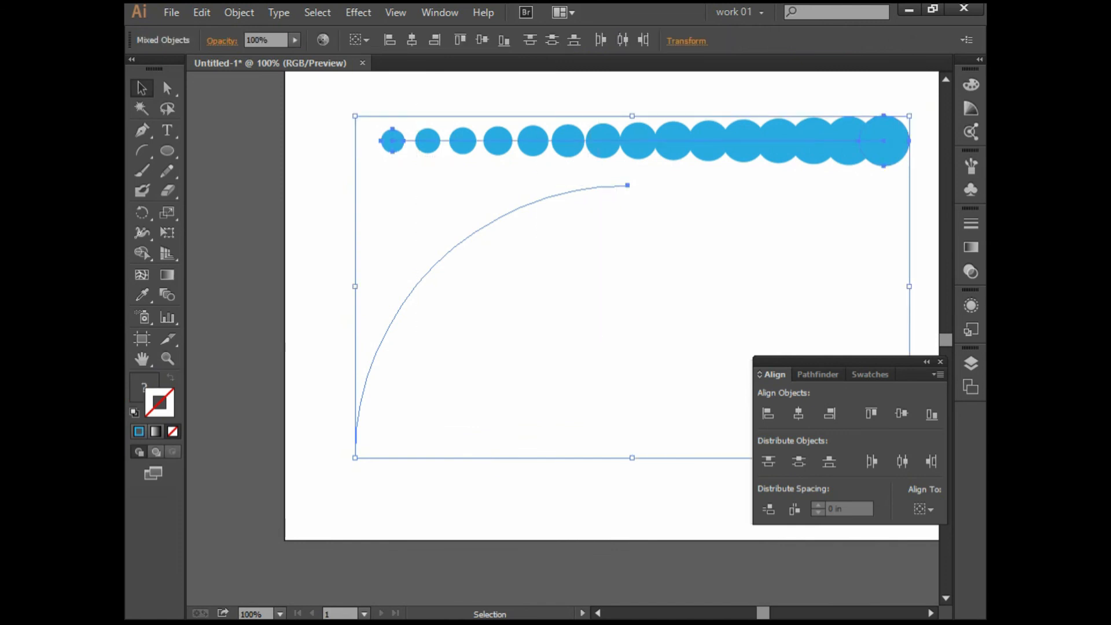
click(239, 12)
mouse_move(324, 388)
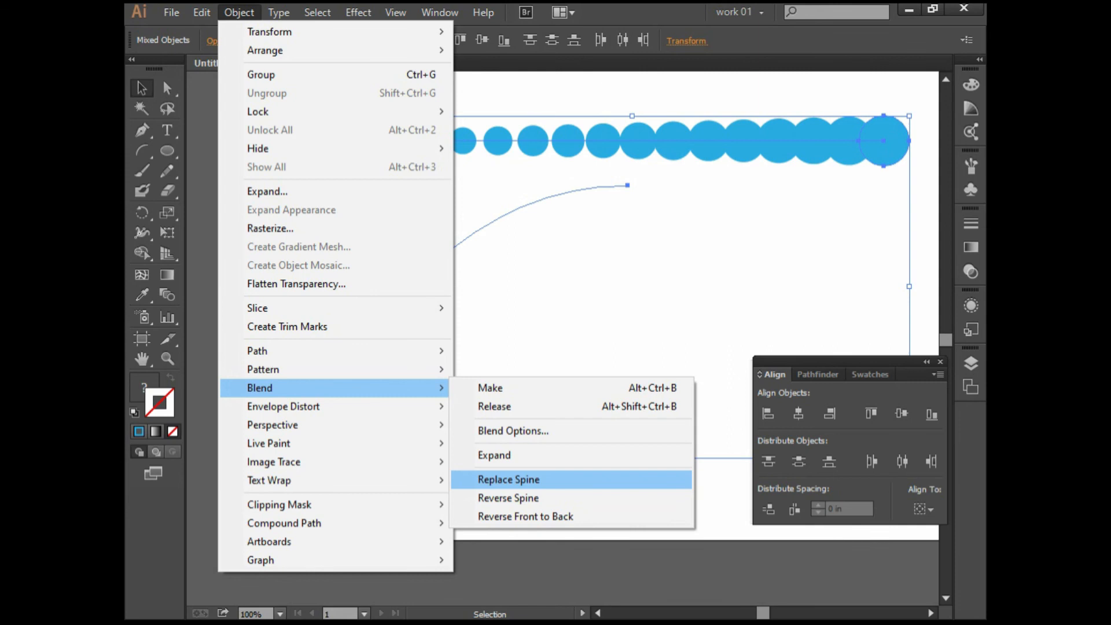
click(509, 479)
key(ctrl+minus)
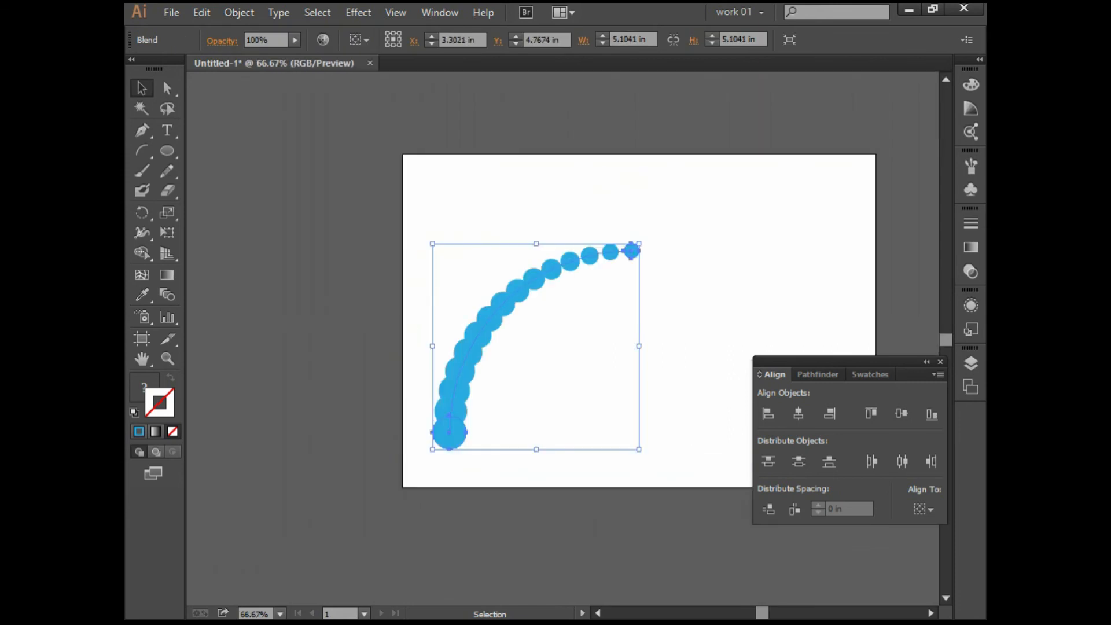
Set the curved circle blend's spacing to Specified Steps with 8 steps, using the preview
key(ctrl+plus)
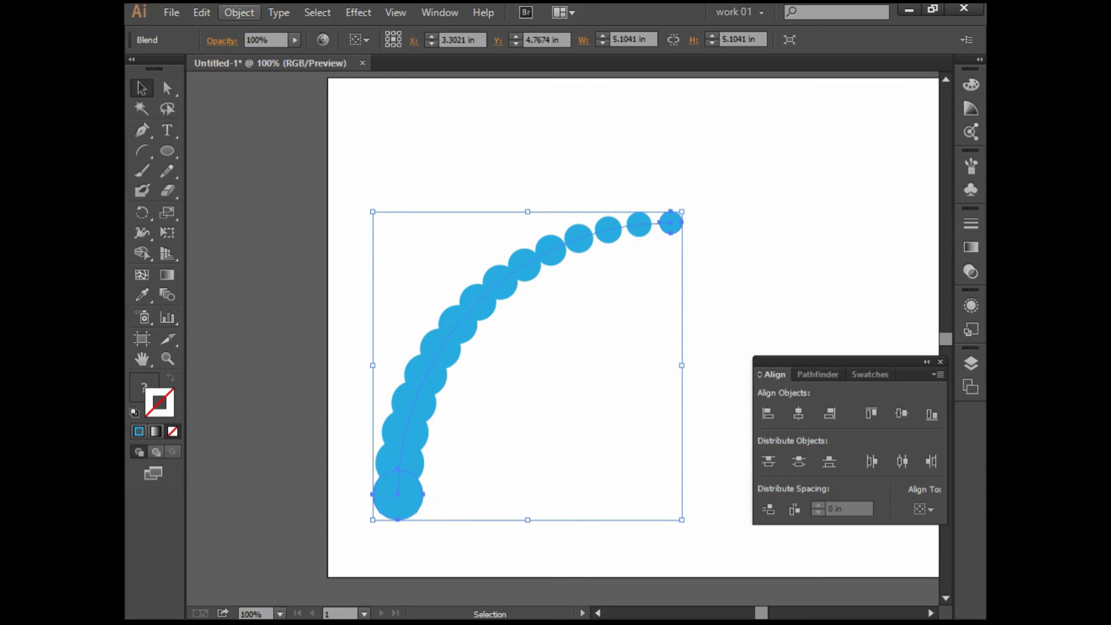
click(239, 13)
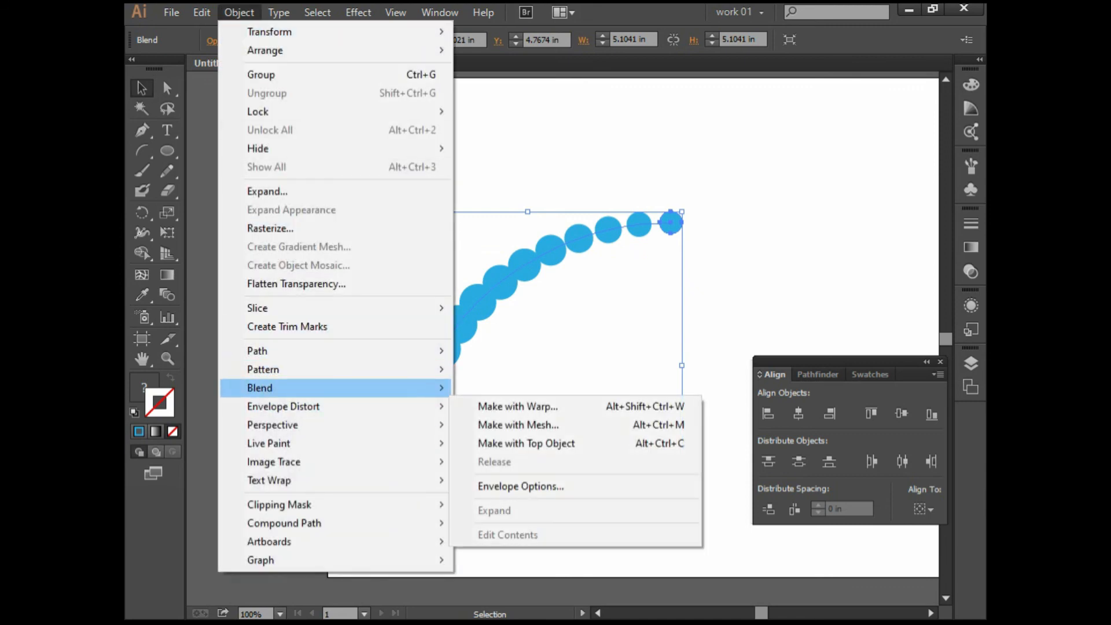
mouse_move(260, 388)
click(754, 236)
click(754, 272)
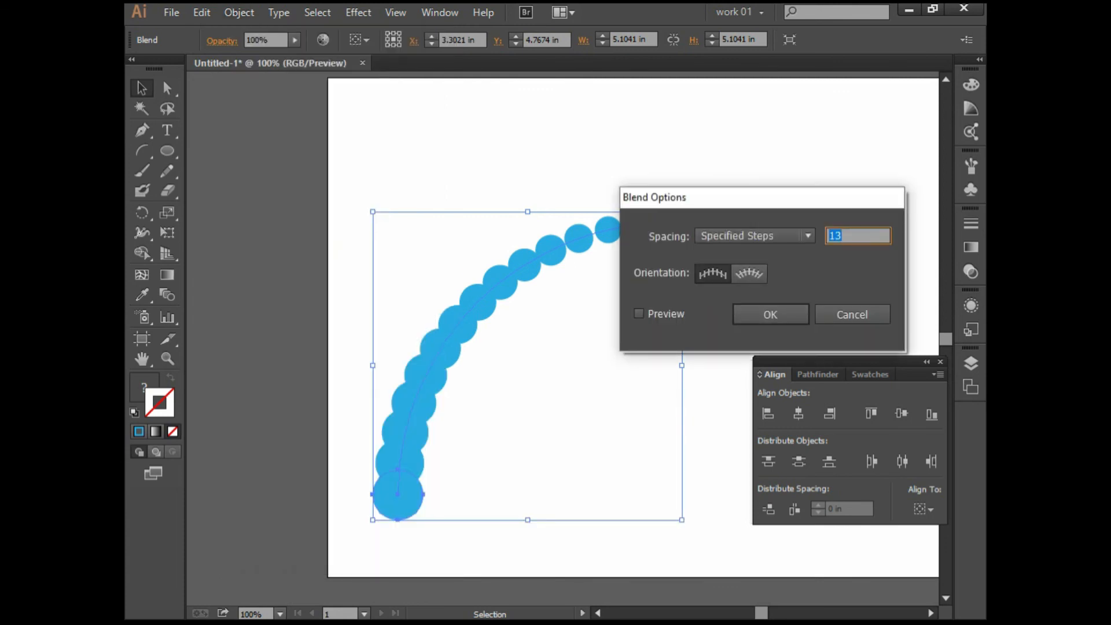
text(16)
click(639, 313)
click(842, 236)
key(Down)
key(Down)
key(Down)
key(Down)
key(Down)
key(Down)
key(Return)
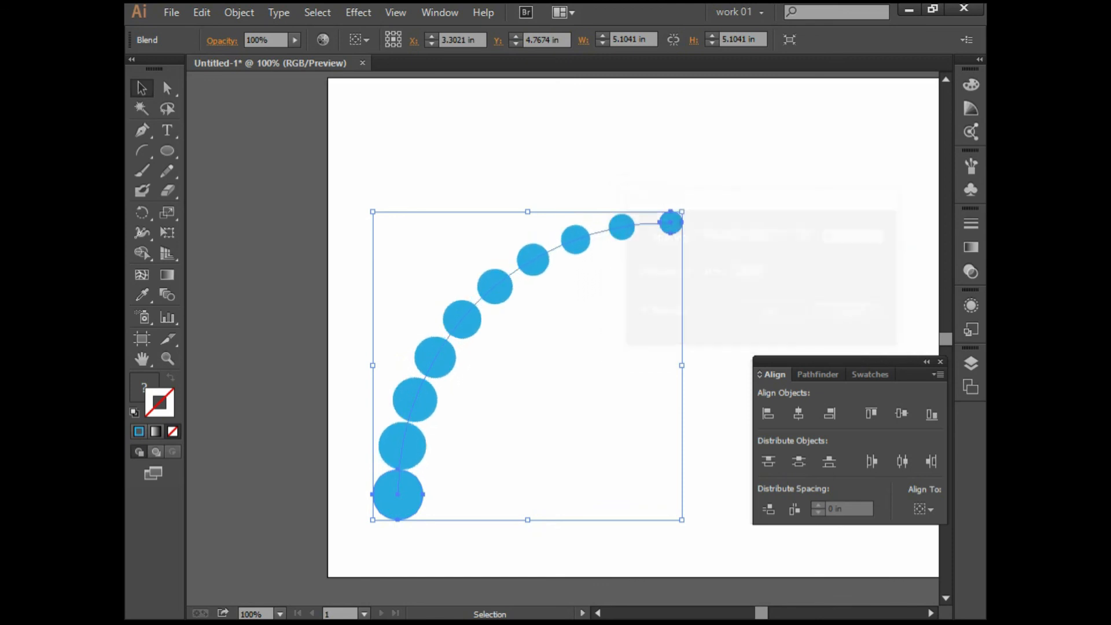
Delete the curved circle blend from the artboard
key(ctrl+minus)
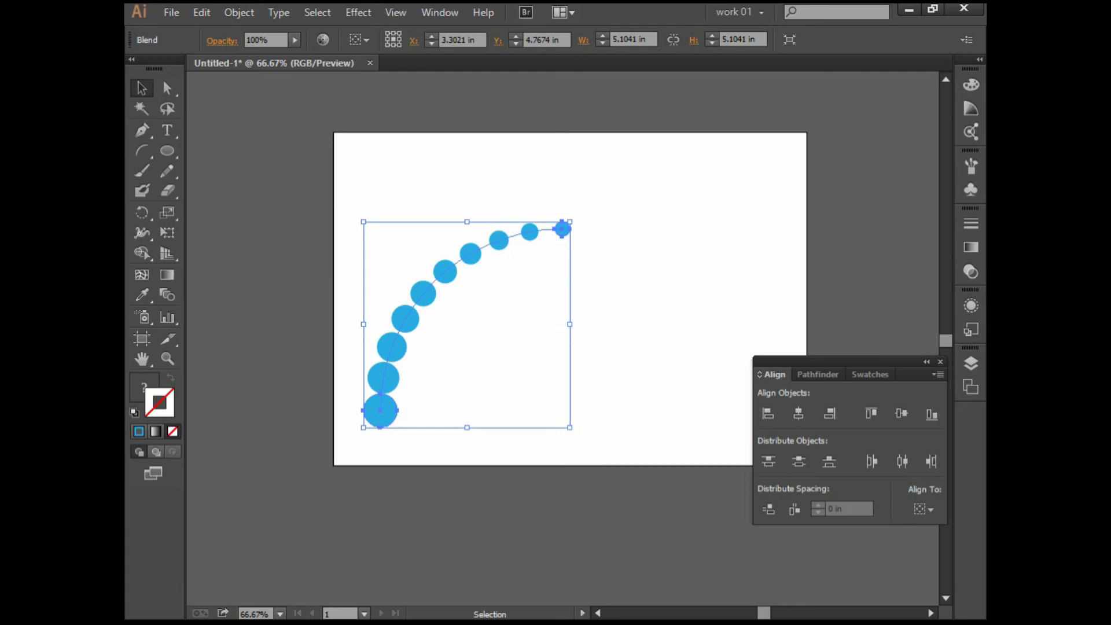
key(ctrl+shift+a)
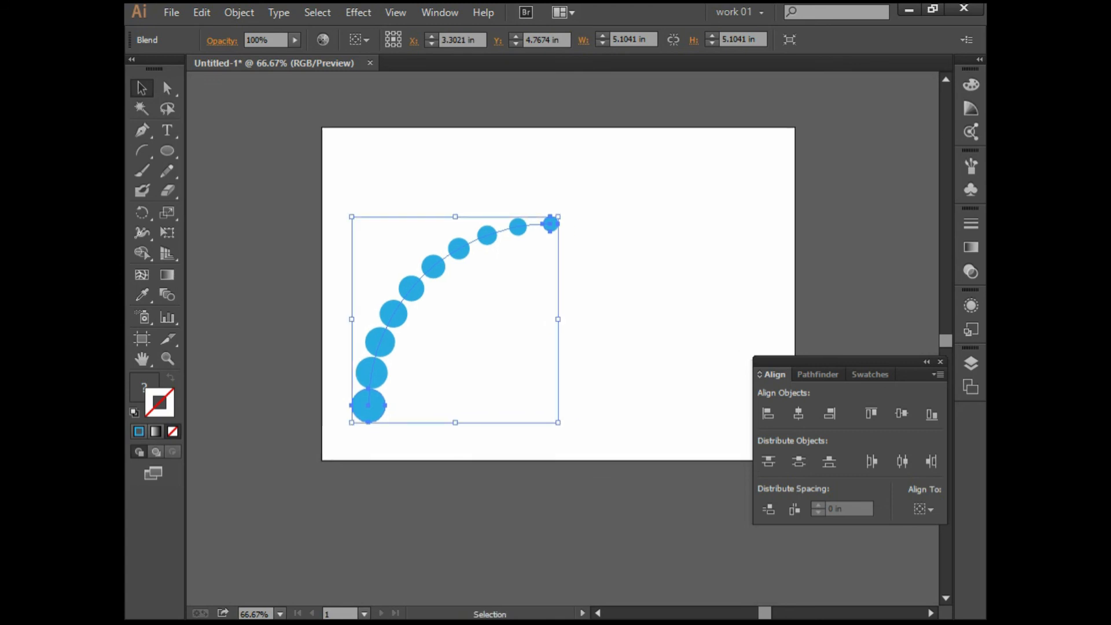
key(Delete)
Create a spiral with radius 0.6944 in, decay 80%, 12 segments and the second style option
click(142, 151)
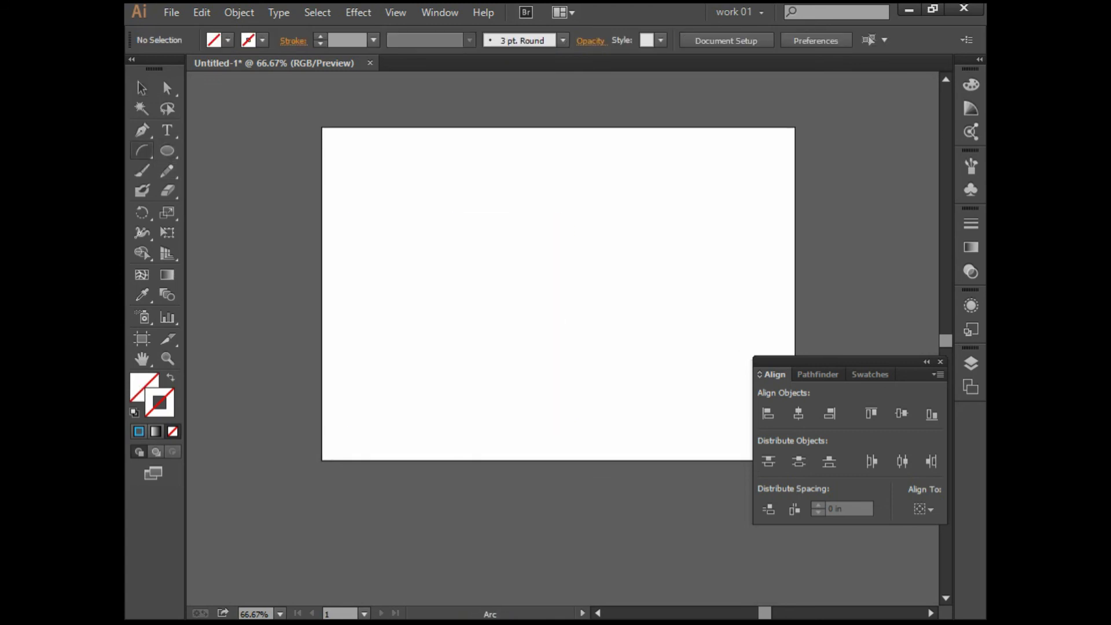
click(219, 191)
key(Return)
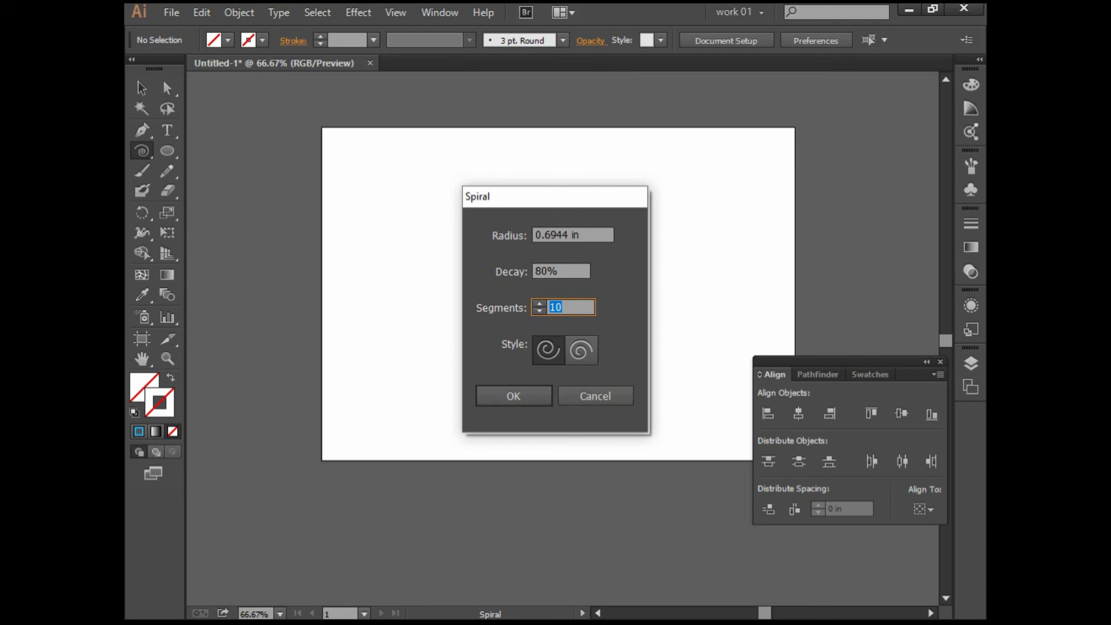
key(Tab)
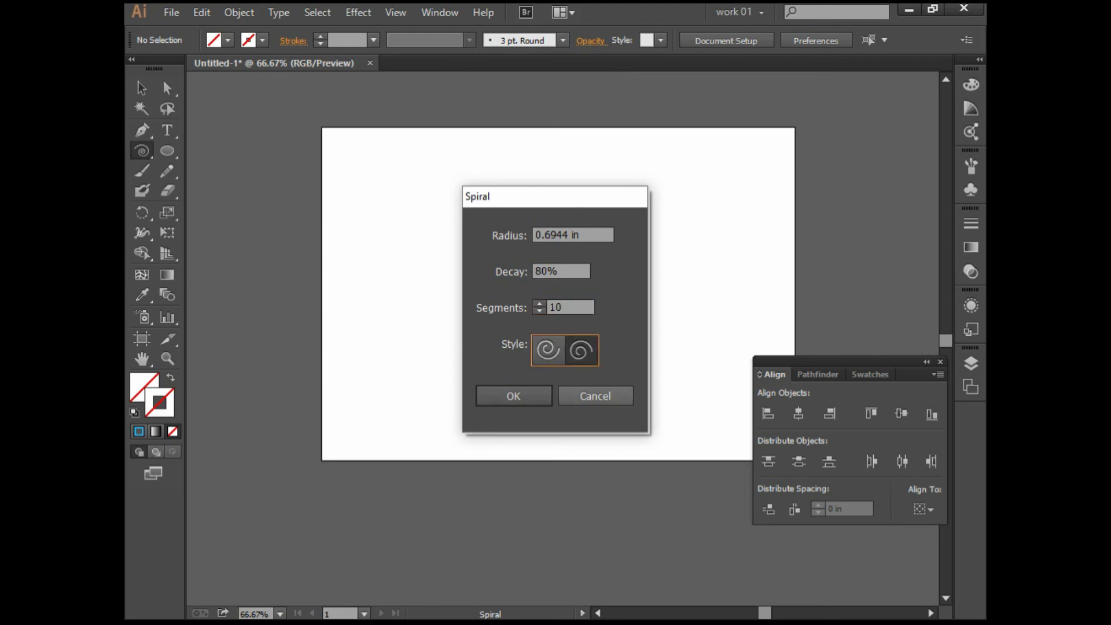
key(shift+Tab)
key(Up)
key(Up)
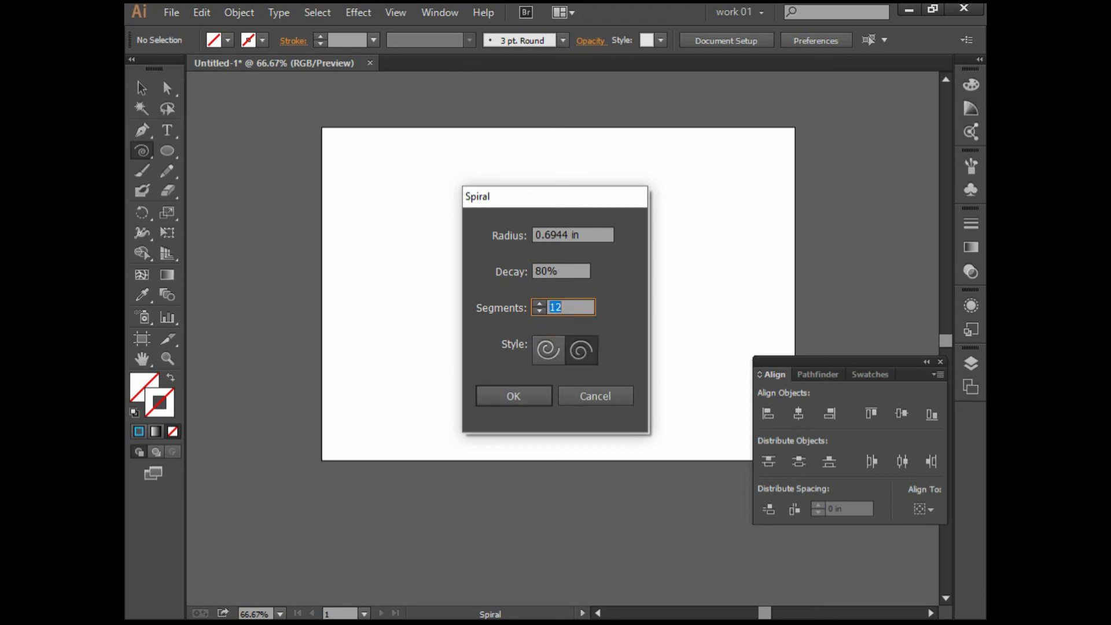
key(Return)
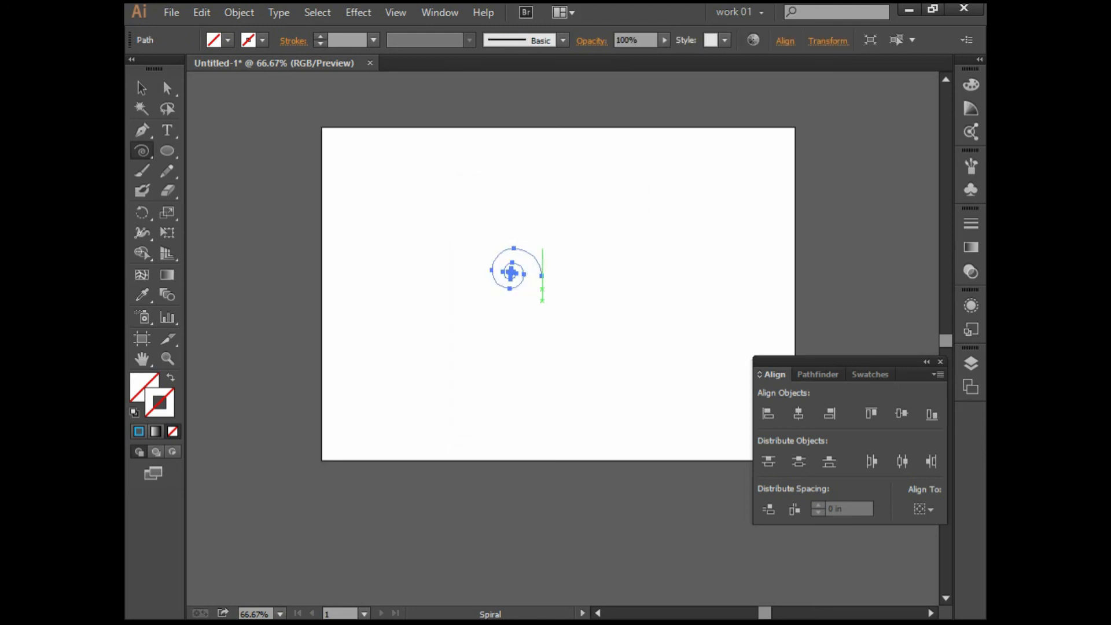
key(ctrl+plus)
key(ctrl+plus)
key(v)
key(Delete)
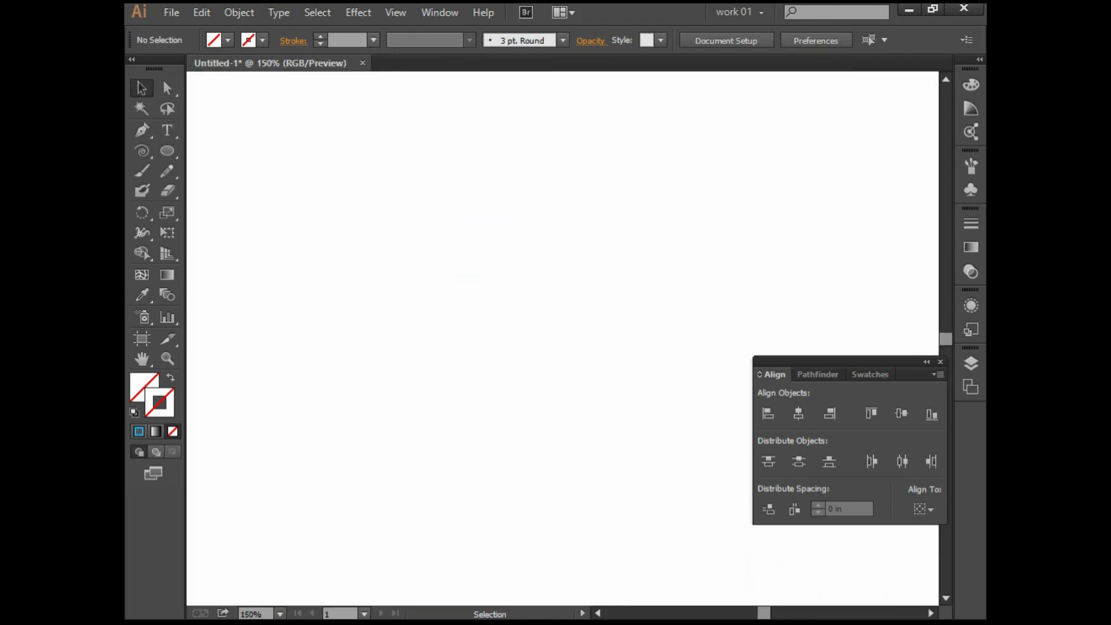
key(ctrl+z)
Enlarge the spiral proportionally until it spans a little over a third of the artboard's width
key(ctrl+1)
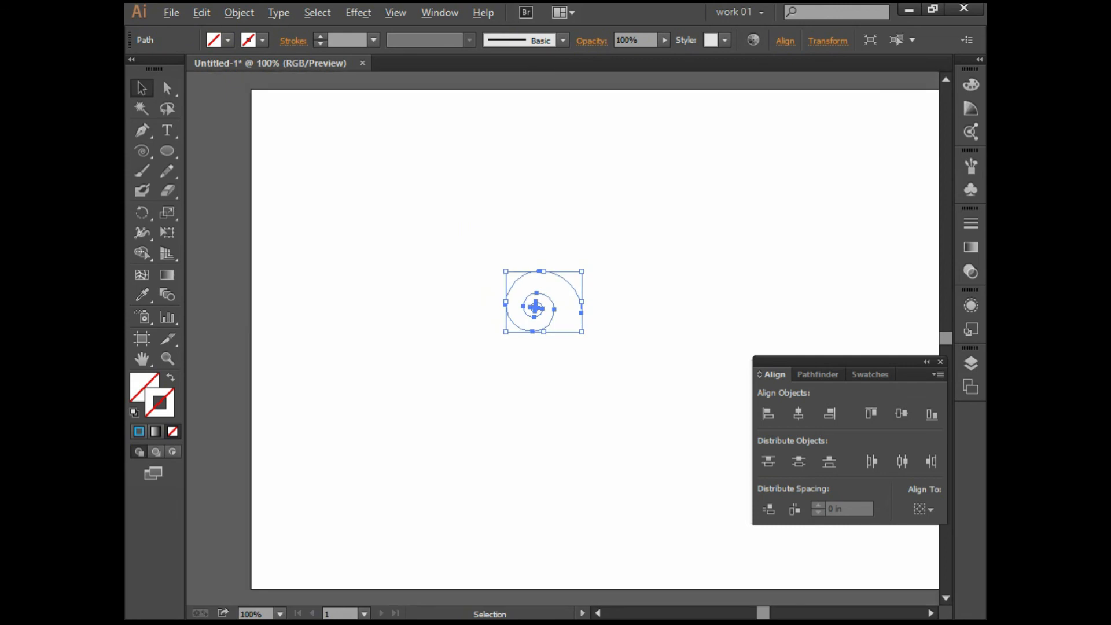
key(ctrl+minus)
drag(581, 332, 642, 382)
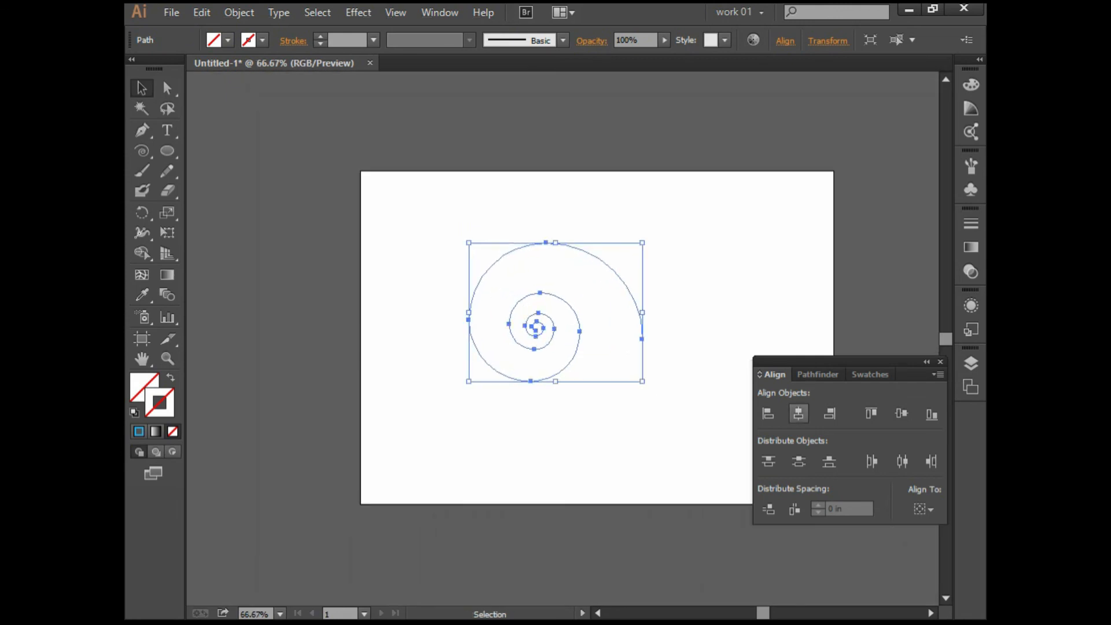